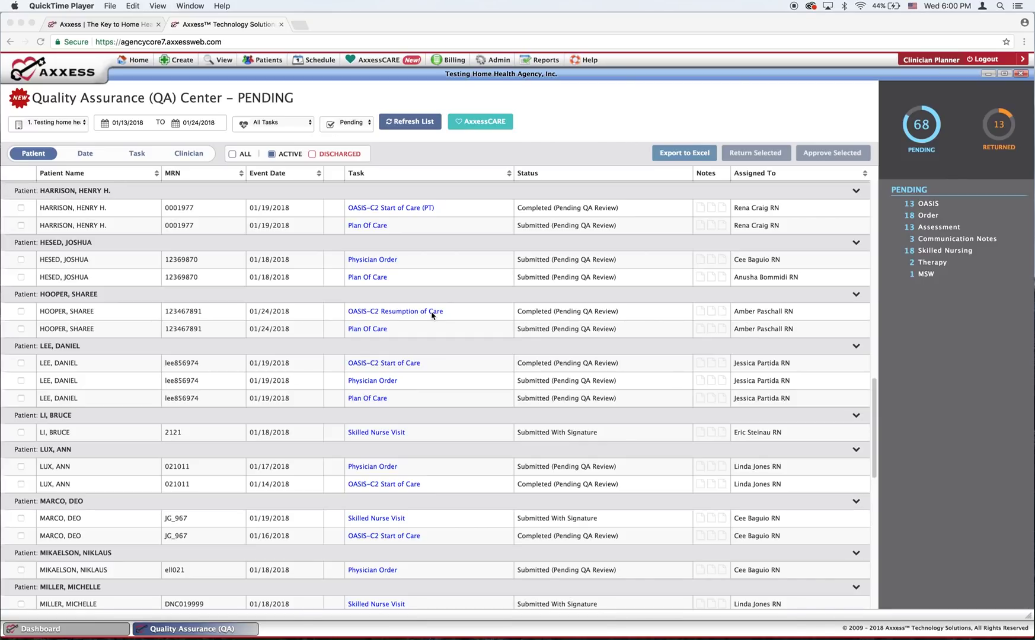
# Open the 01/19/2018 Plan Of Care listed under the OASIS-C2 Start of Care (PT) task for editing and maximize it.
pyautogui.click(432, 315)
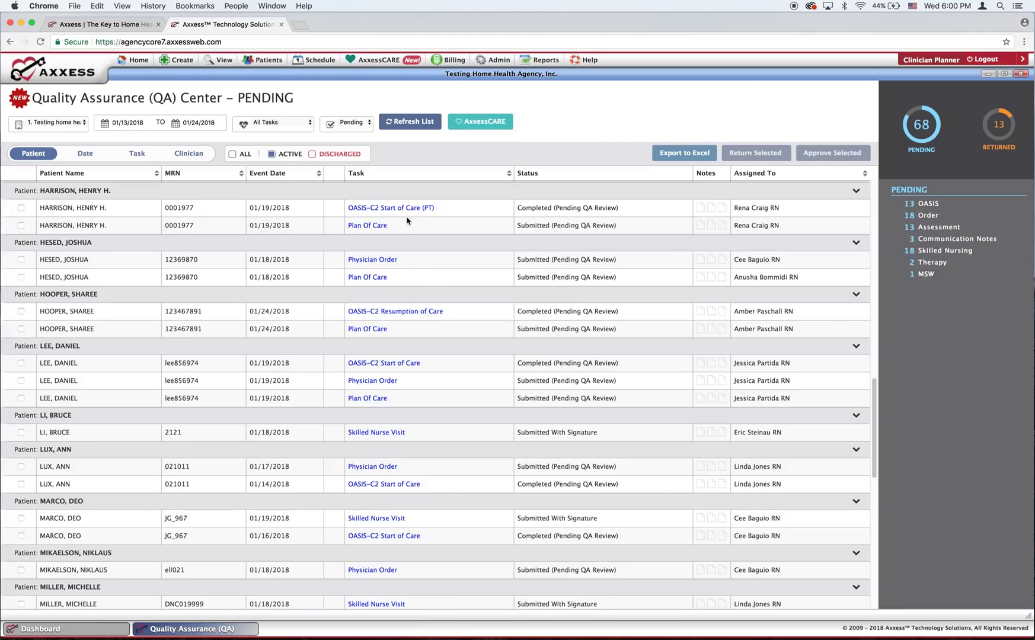
pyautogui.click(368, 226)
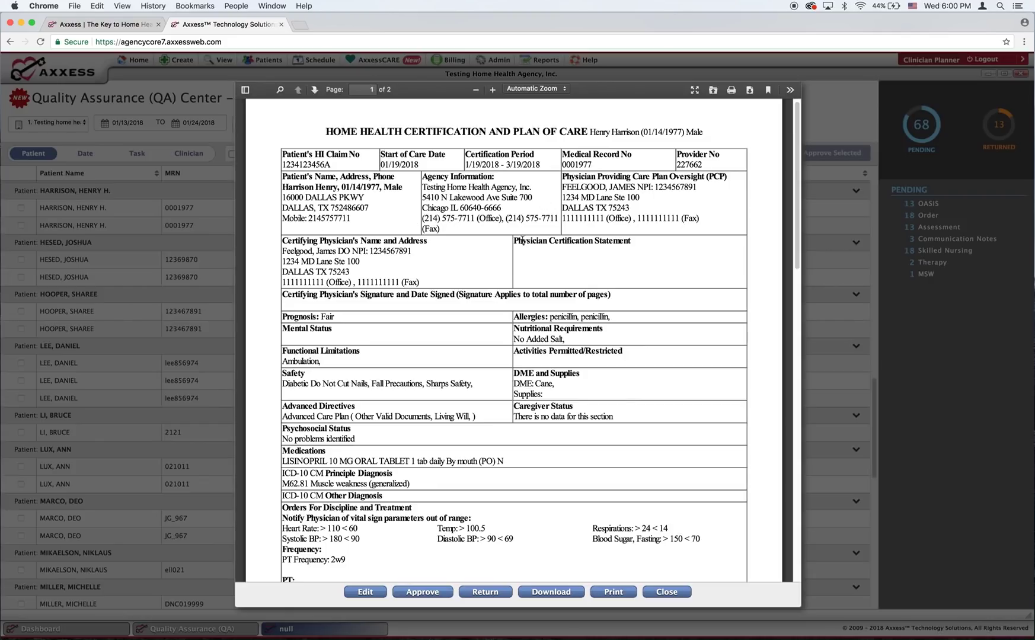
pyautogui.click(365, 594)
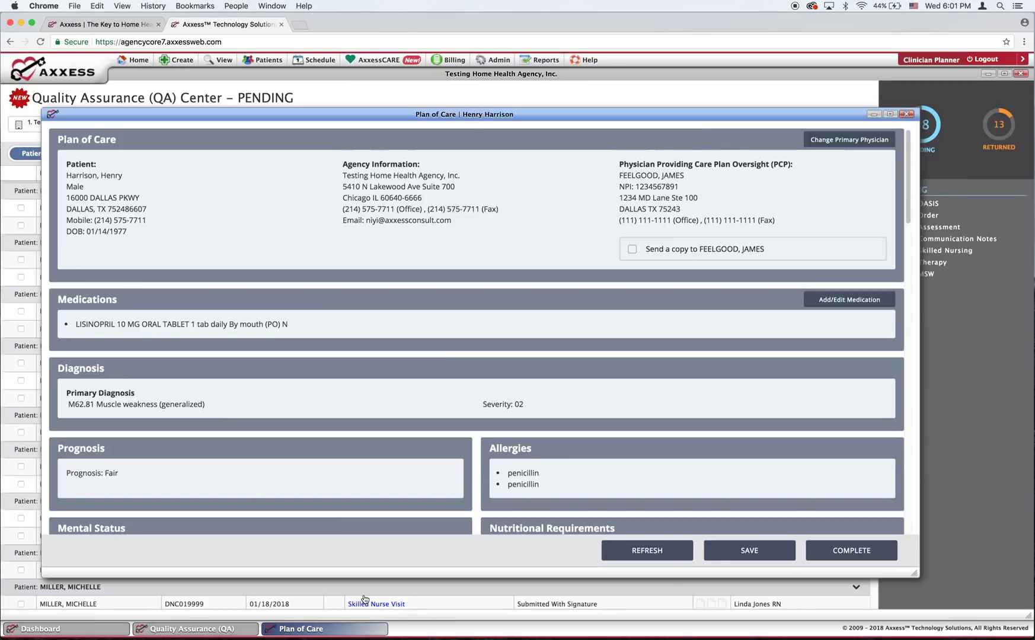
pyautogui.click(889, 115)
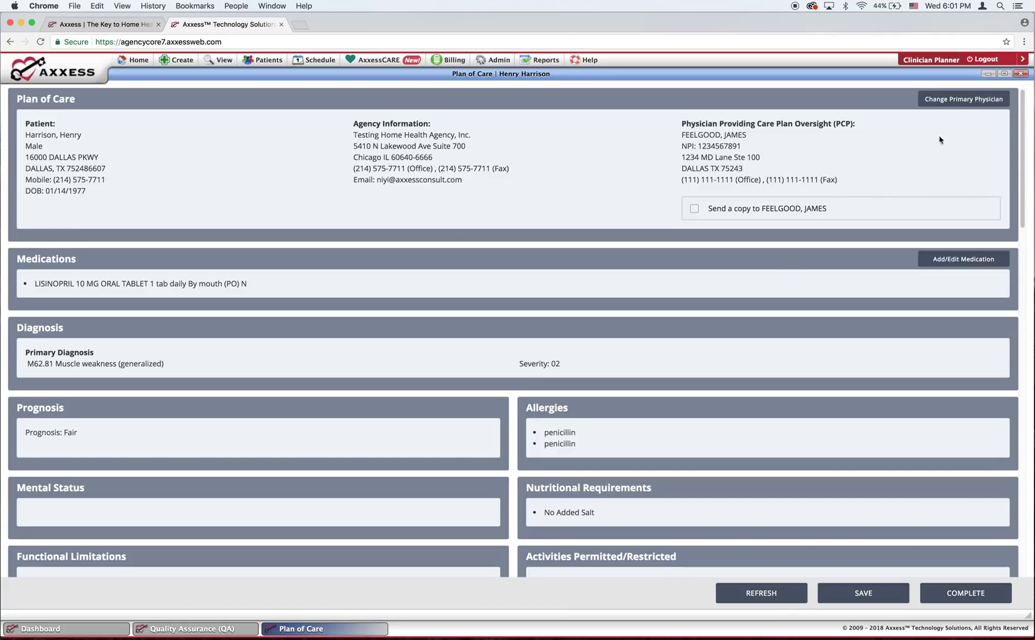
# View the patient's medication profile from the plan of care's Medications section and close it.
pyautogui.click(957, 265)
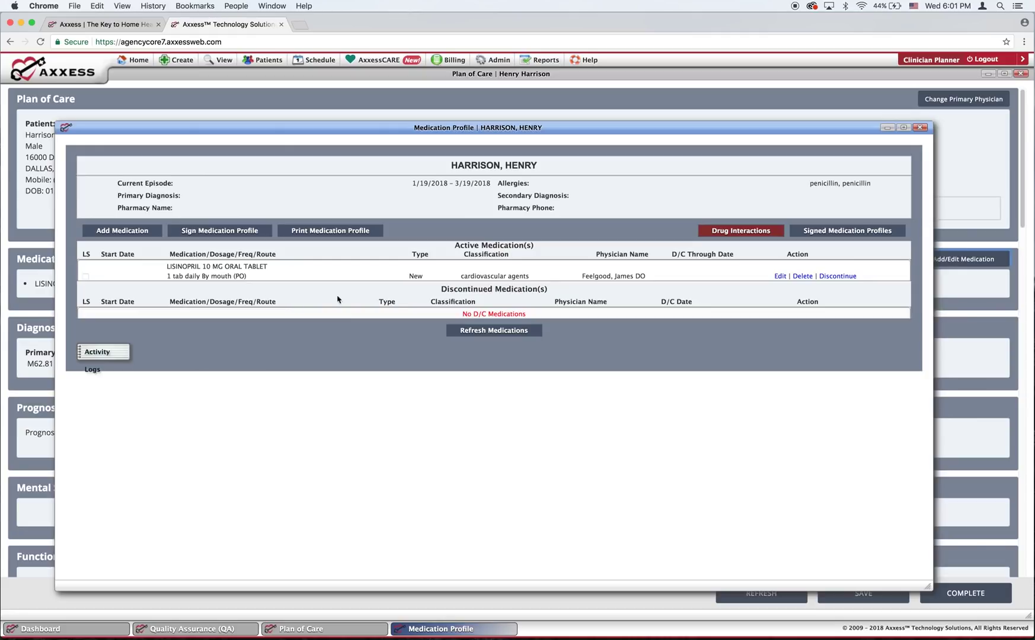
pyautogui.click(920, 129)
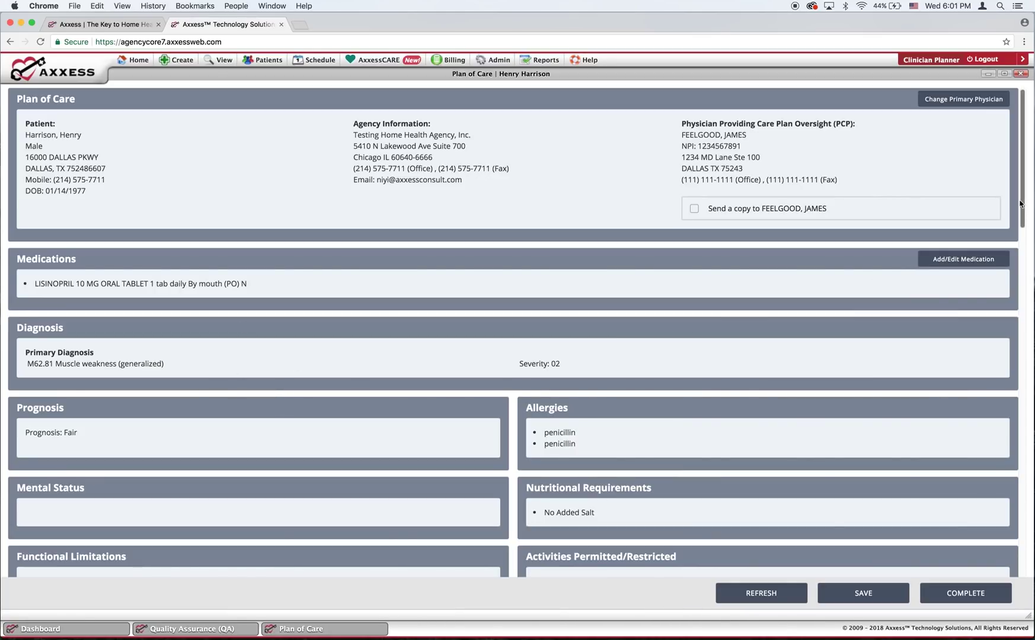
# Exclude the Caregiver Status section from the printed plan of care.
pyautogui.moveTo(1027, 211); pyautogui.dragTo(1030, 254)
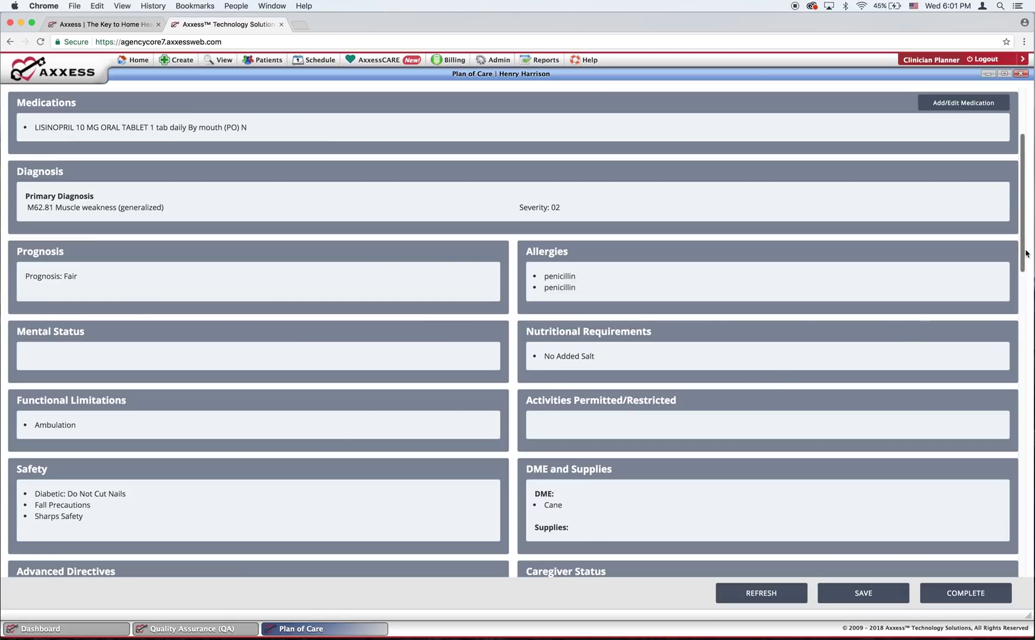
pyautogui.moveTo(1020, 249); pyautogui.dragTo(1032, 341)
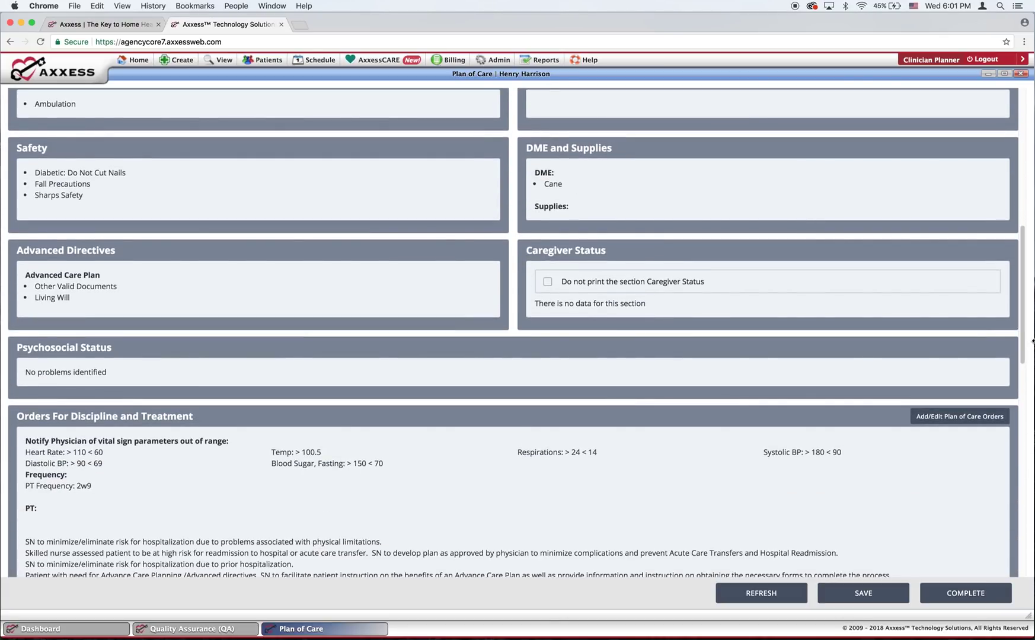
pyautogui.moveTo(1032, 339); pyautogui.dragTo(1032, 379)
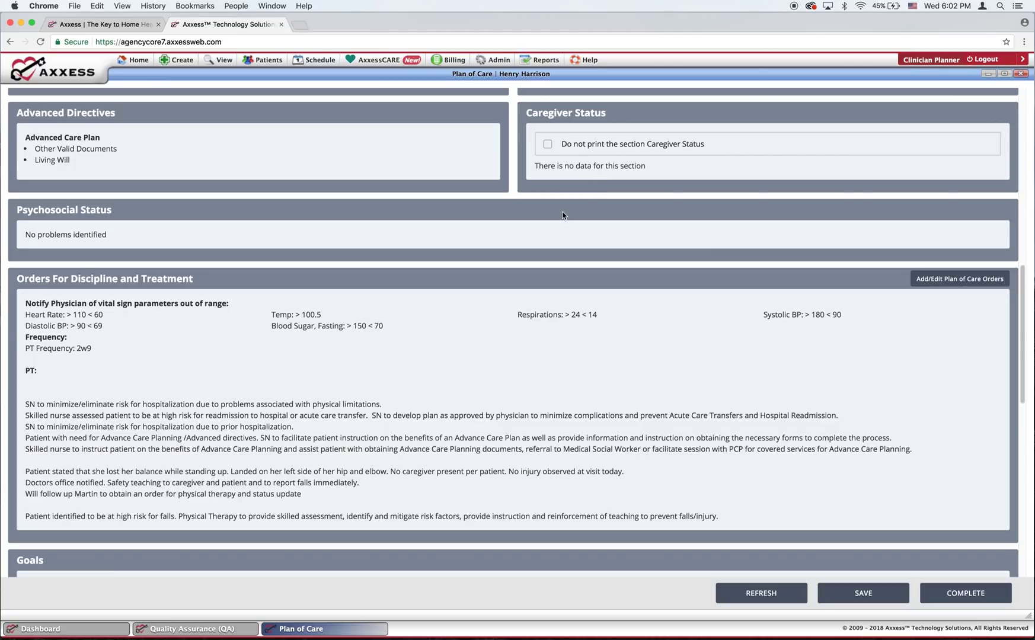
pyautogui.click(548, 145)
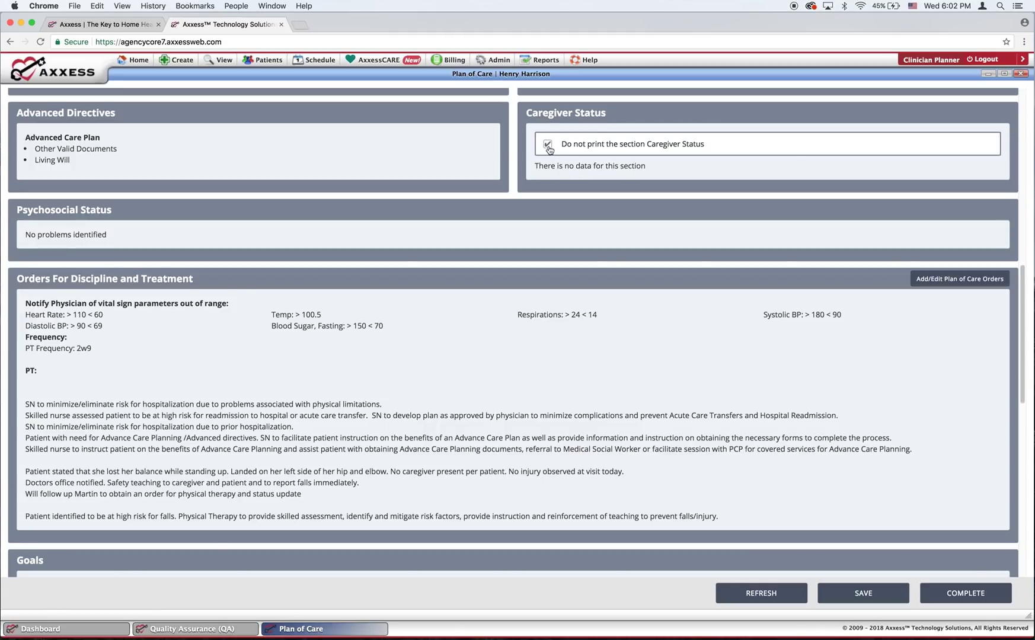
pyautogui.click(548, 146)
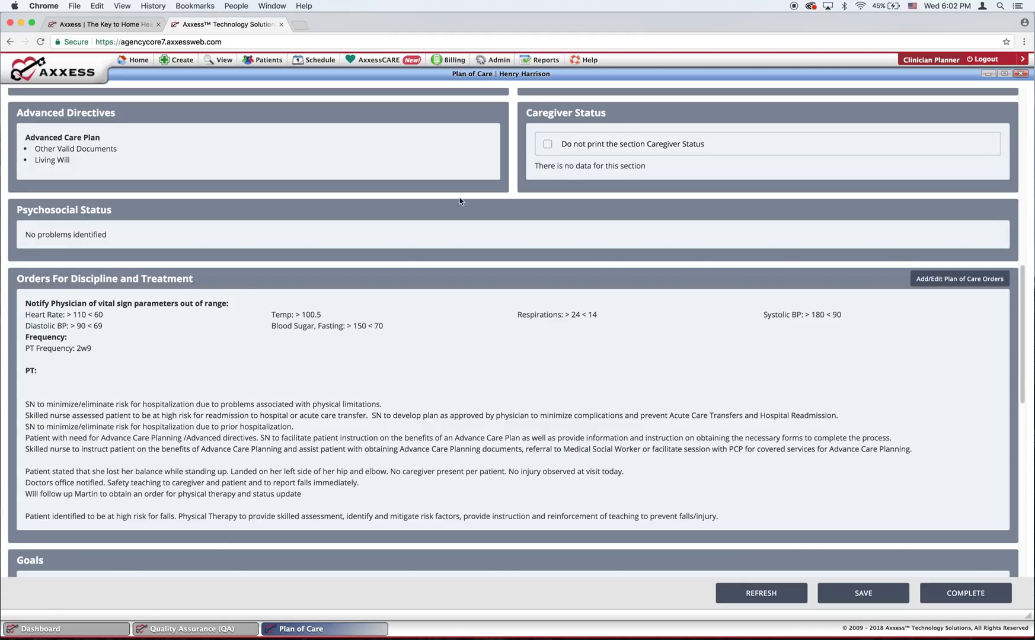
pyautogui.click(548, 145)
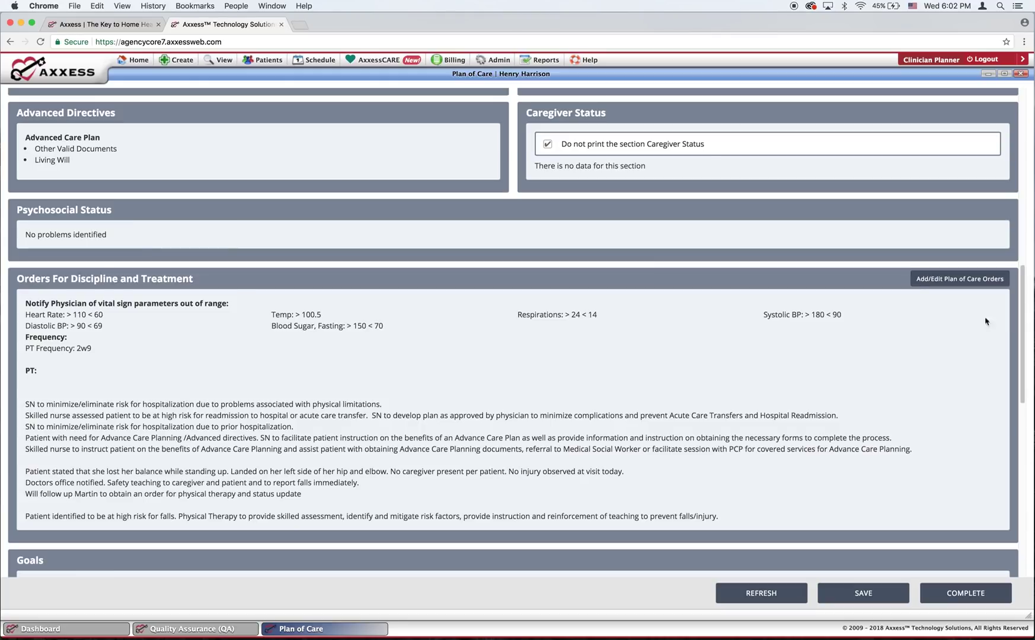
# Open the plan of care orders profile from Orders For Discipline and Treatment, maximize it and show the PT orders.
pyautogui.moveTo(1027, 337); pyautogui.dragTo(1032, 537)
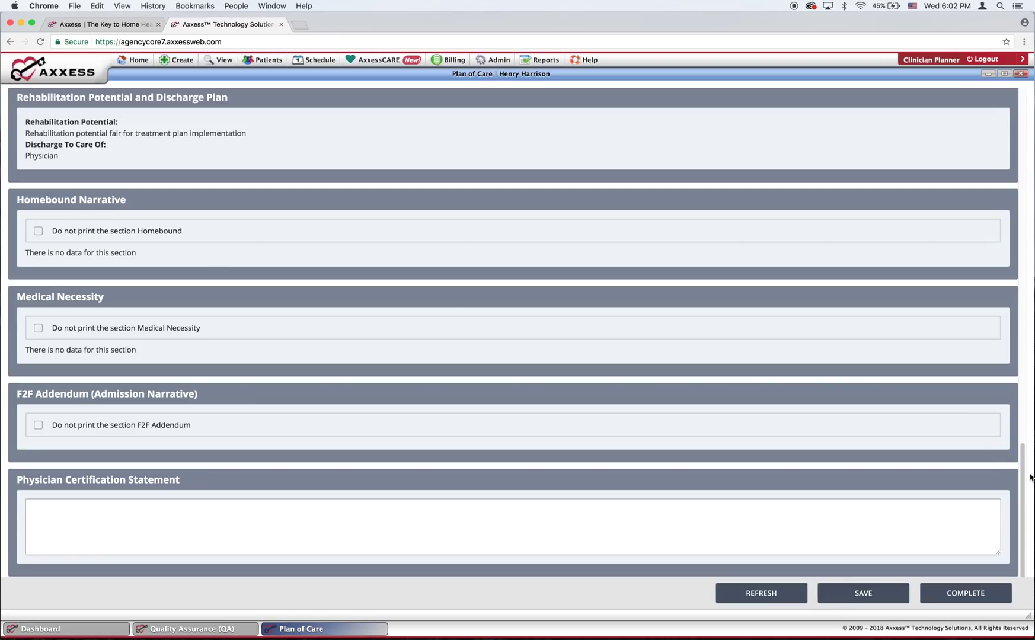
pyautogui.moveTo(1023, 471); pyautogui.dragTo(1032, 304)
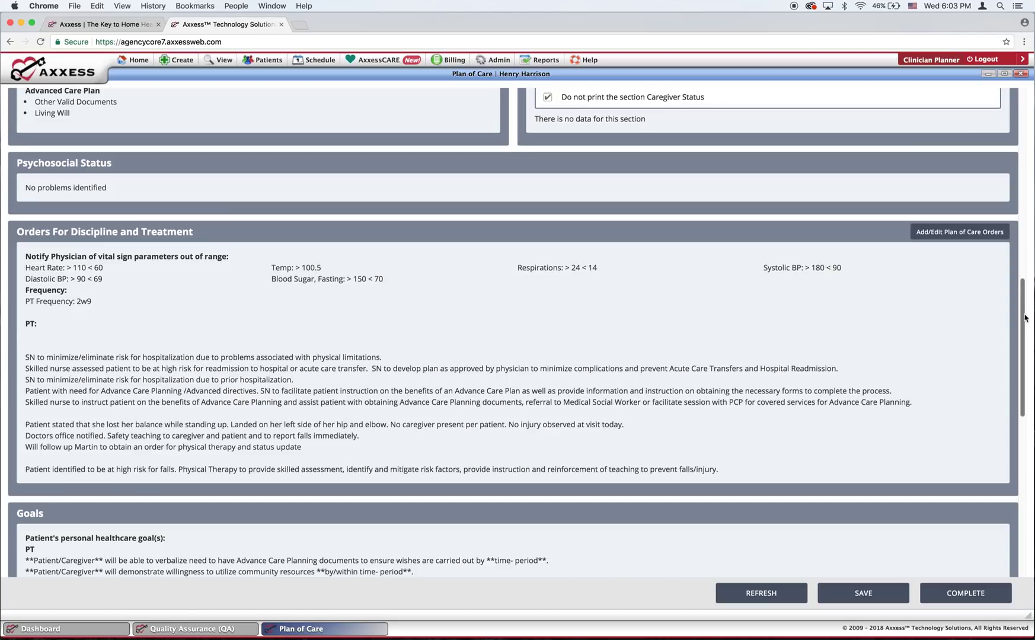
pyautogui.scroll(-3, 1025, 318)
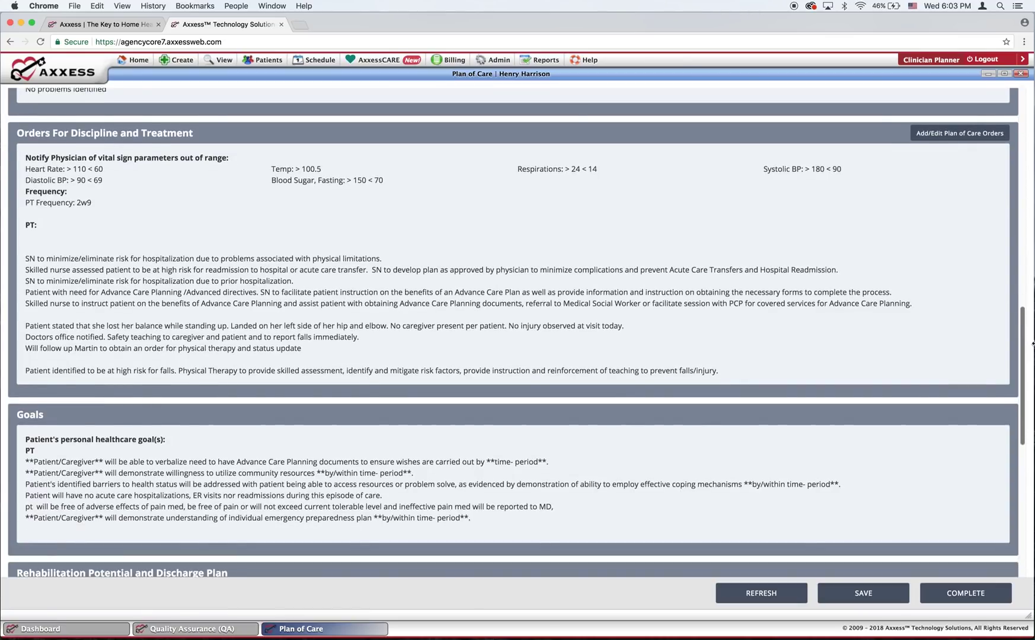
pyautogui.scroll(3, 1028, 311)
pyautogui.scroll(2, 1031, 308)
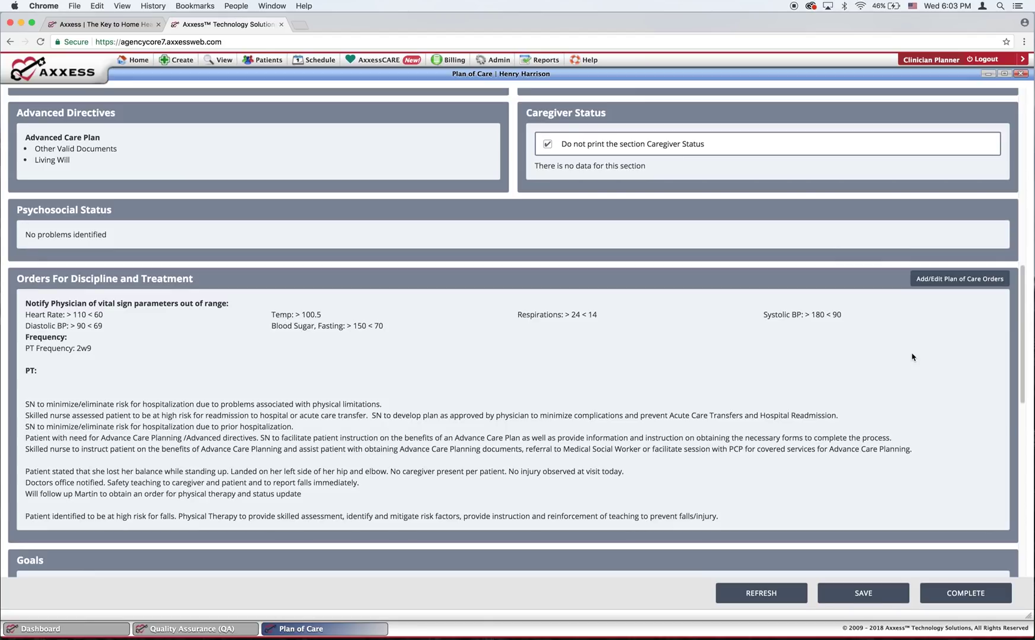
pyautogui.click(939, 280)
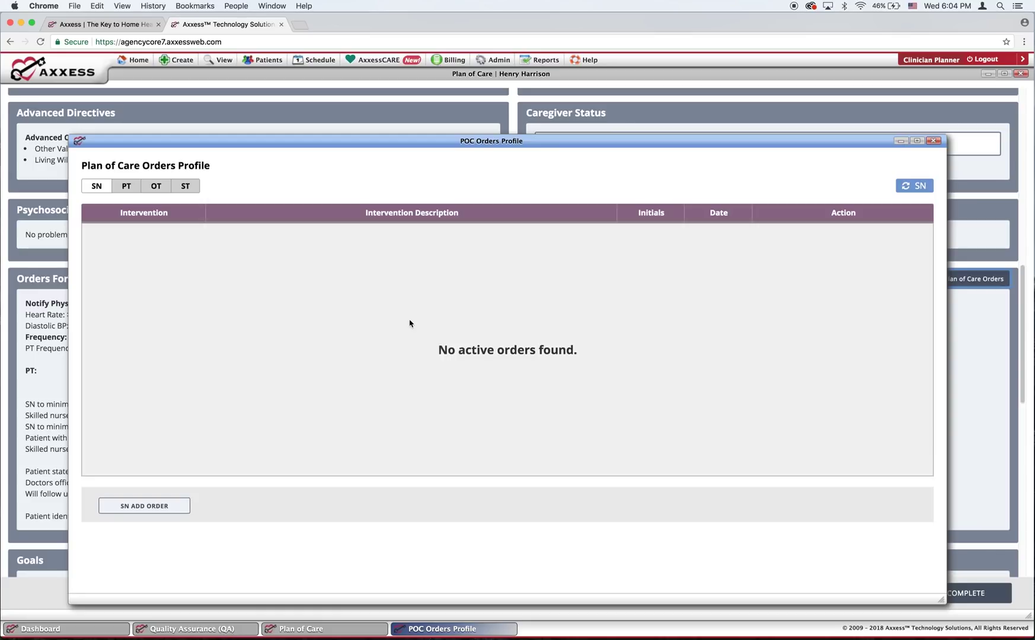
pyautogui.click(918, 141)
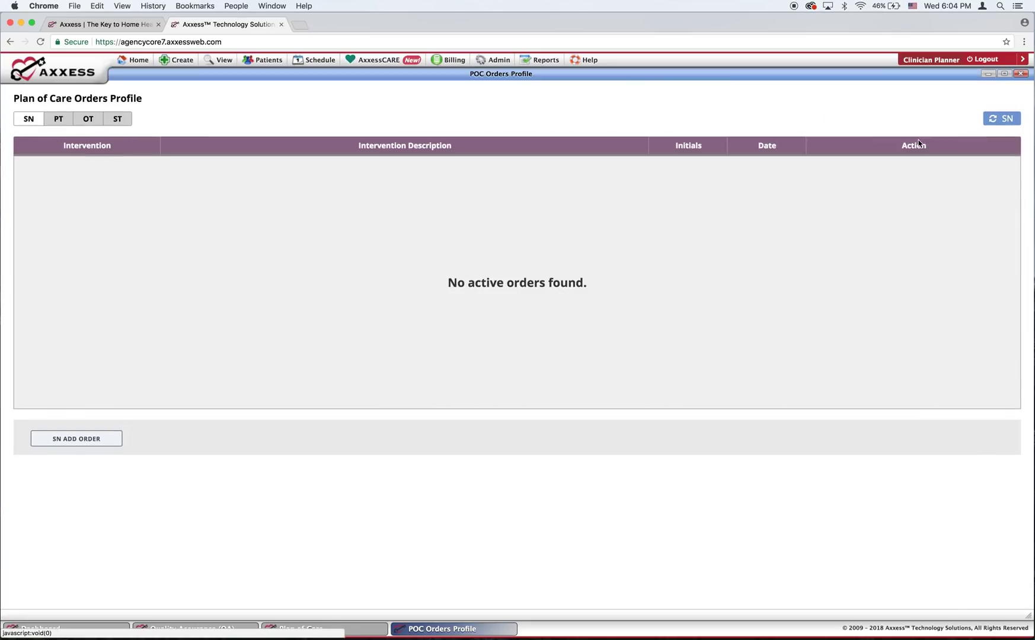
pyautogui.click(61, 122)
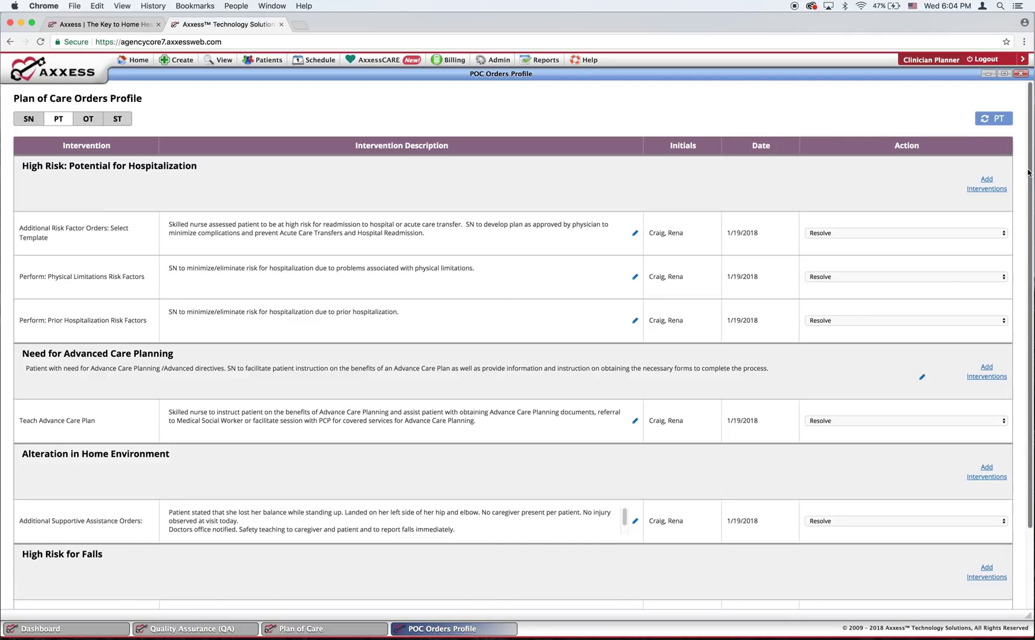
# In the Additional Risk Factor Orders description, insert "due to recent hosptalization and histiry of ER visits (3)" after "acute care transfer".
pyautogui.moveTo(1028, 173); pyautogui.dragTo(1032, 294)
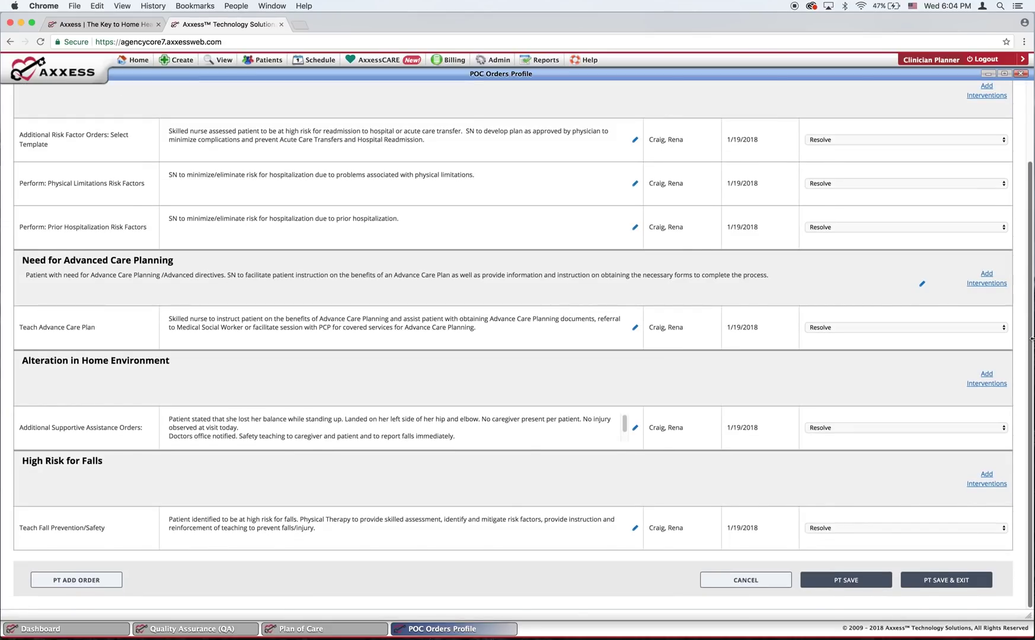
pyautogui.moveTo(1031, 346)
pyautogui.mouseDown()
pyautogui.moveTo(1032, 201)
pyautogui.moveTo(1032, 357)
pyautogui.mouseUp()
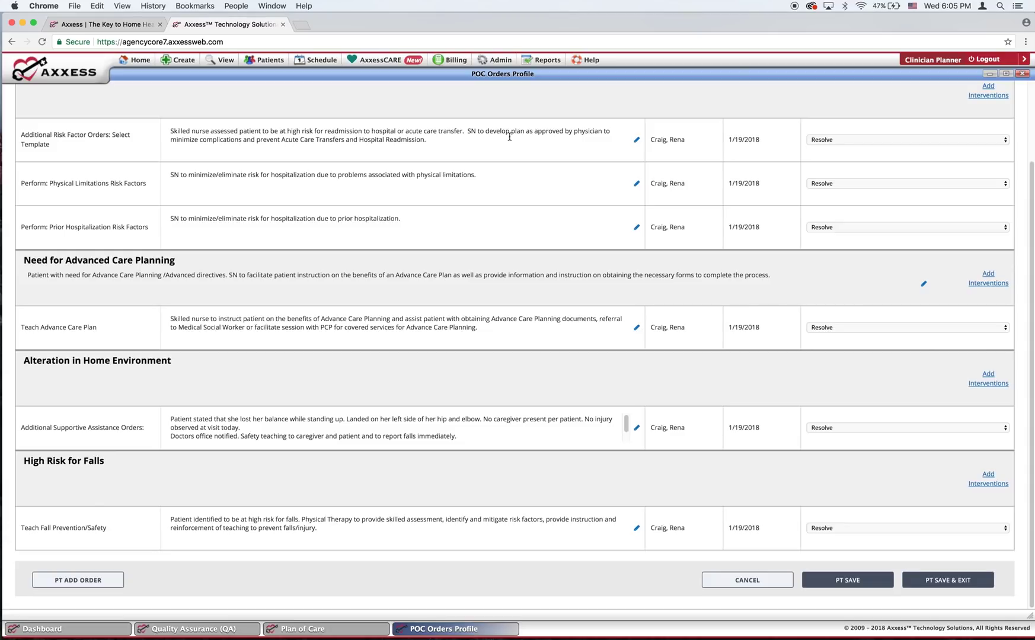
pyautogui.click(636, 140)
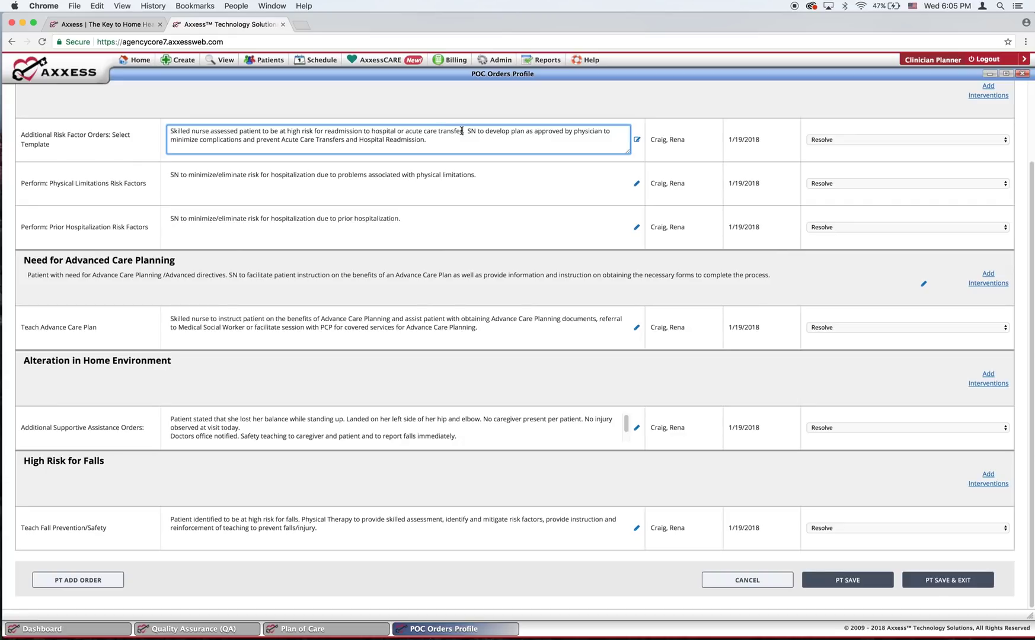
pyautogui.write('due t')
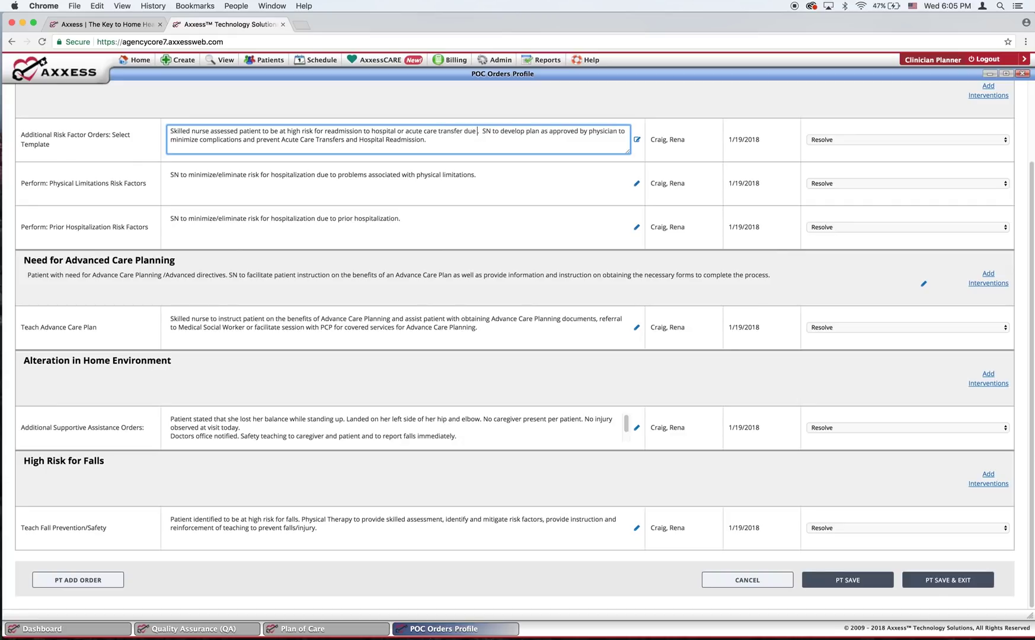
pyautogui.write('o recent')
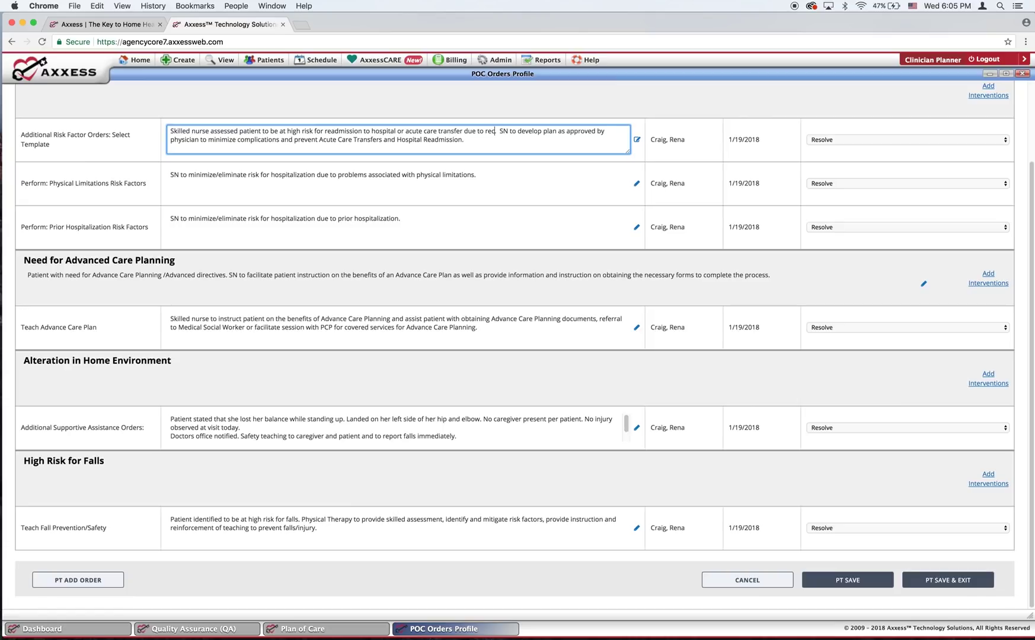
pyautogui.write(' h')
pyautogui.write('osptializati')
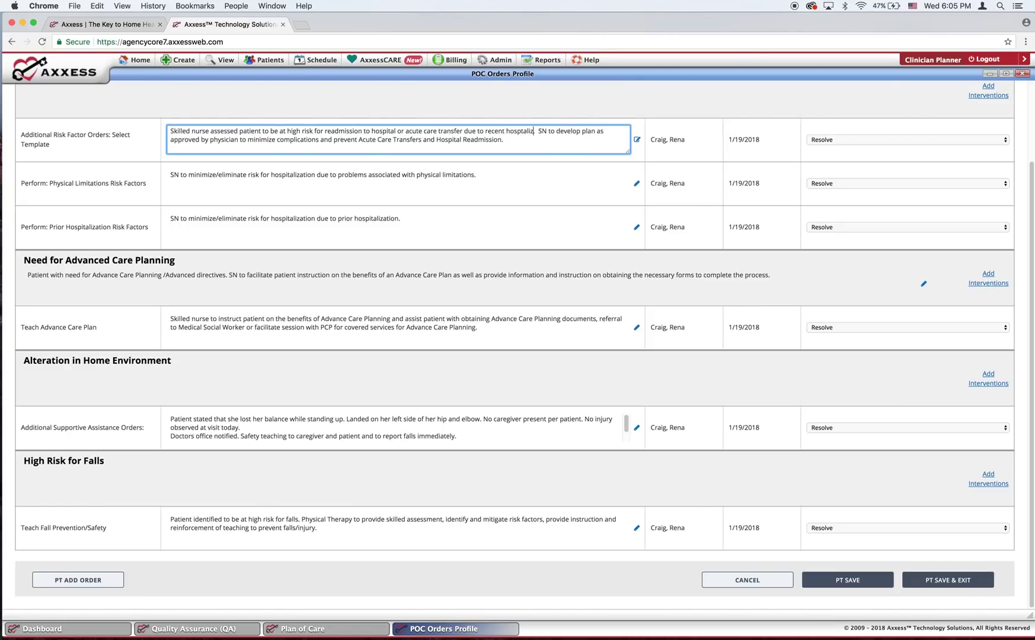
pyautogui.write('on an')
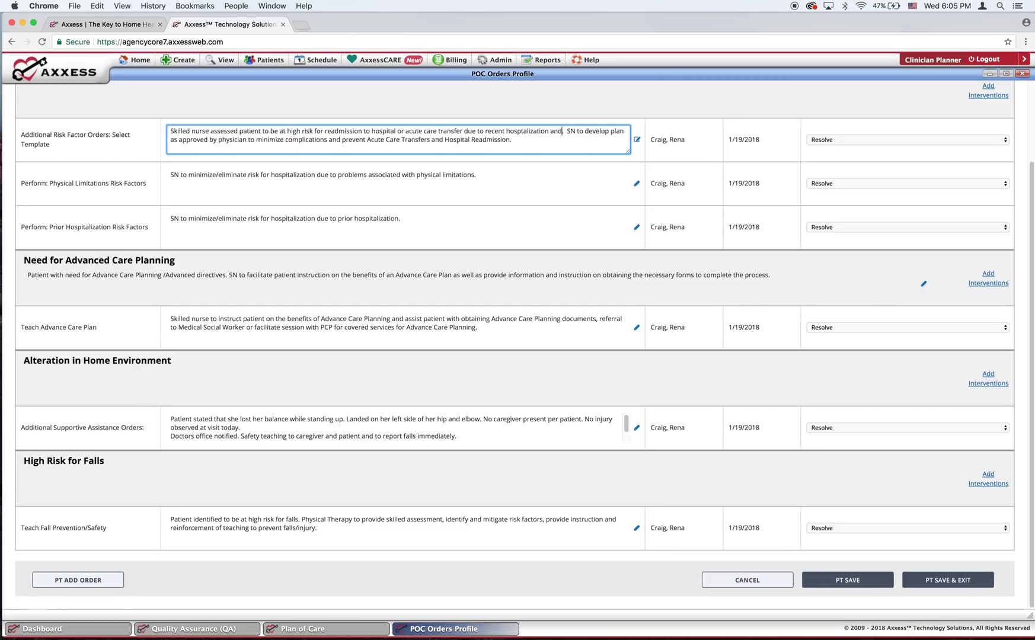
pyautogui.write('d histiry if')
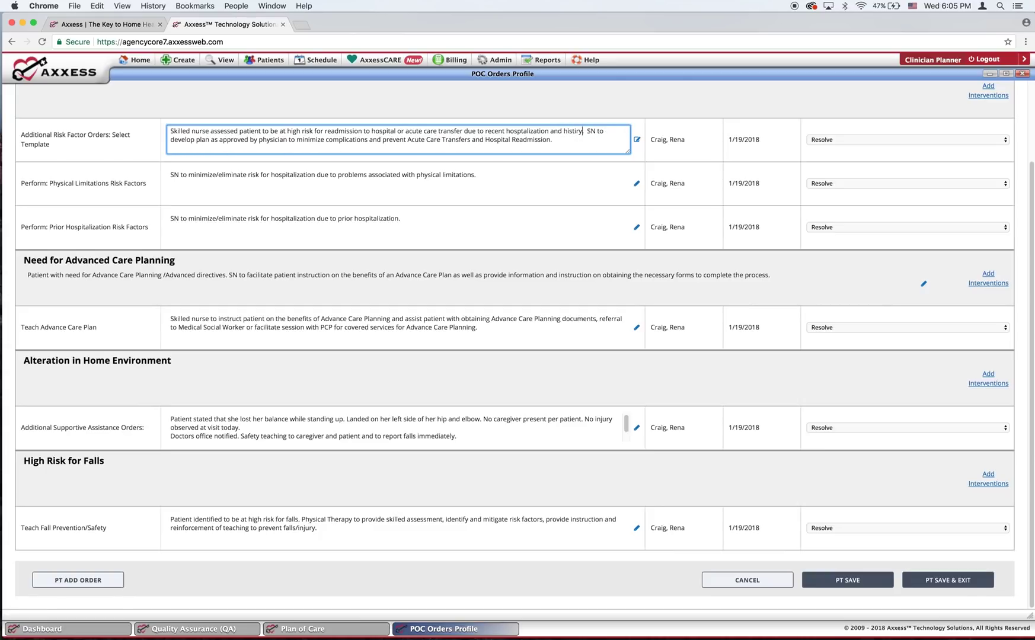
pyautogui.write(' ====')
pyautogui.press('BackSpace')
pyautogui.press('BackSpace')
pyautogui.press('BackSpace')
pyautogui.write('of')
pyautogui.press('BackSpace')
pyautogui.press('BackSpace')
pyautogui.press('BackSpace')
pyautogui.write('of ER visits')
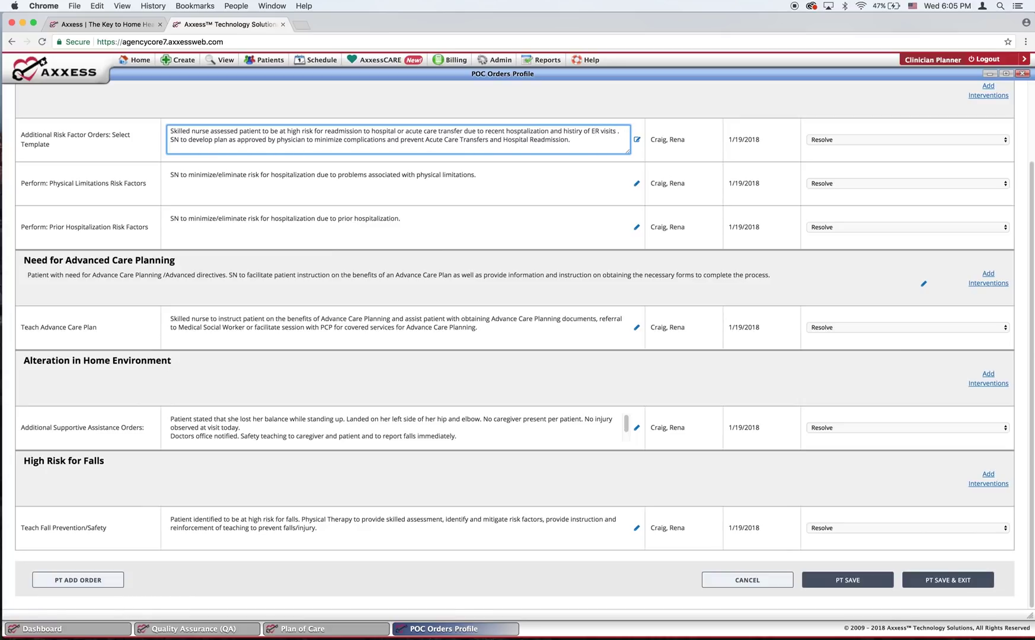
pyautogui.write(' (3)')
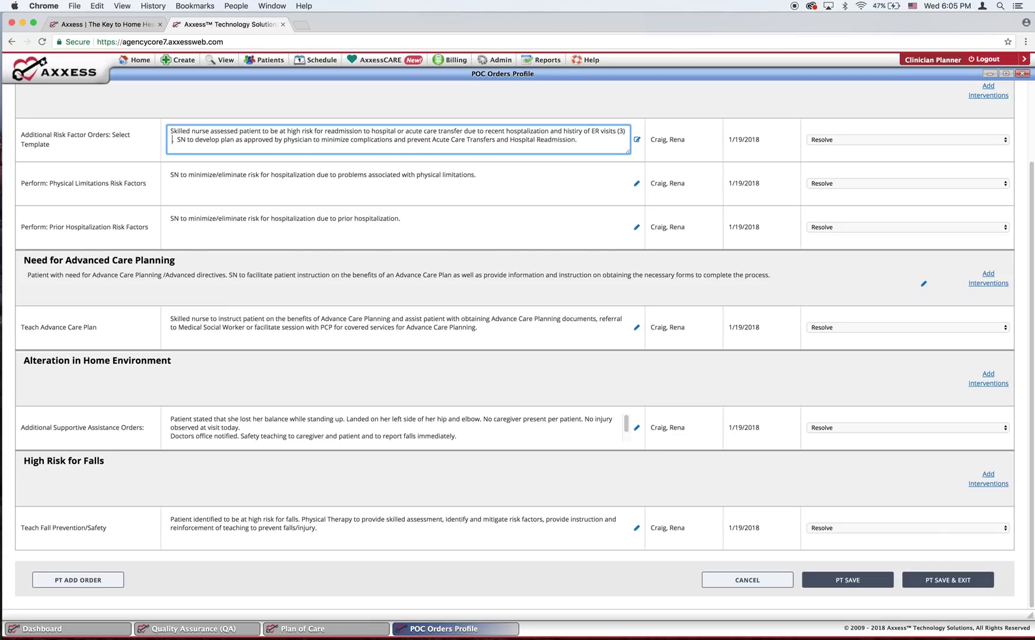
# Add "within last month" after "ER visits (3)" in the Additional Risk Factor Orders description and finish editing it.
pyautogui.write(' wit')
pyautogui.write('i=')
pyautogui.press('BackSpace')
pyautogui.press('BackSpace')
pyautogui.write('hin')
pyautogui.write('ast ')
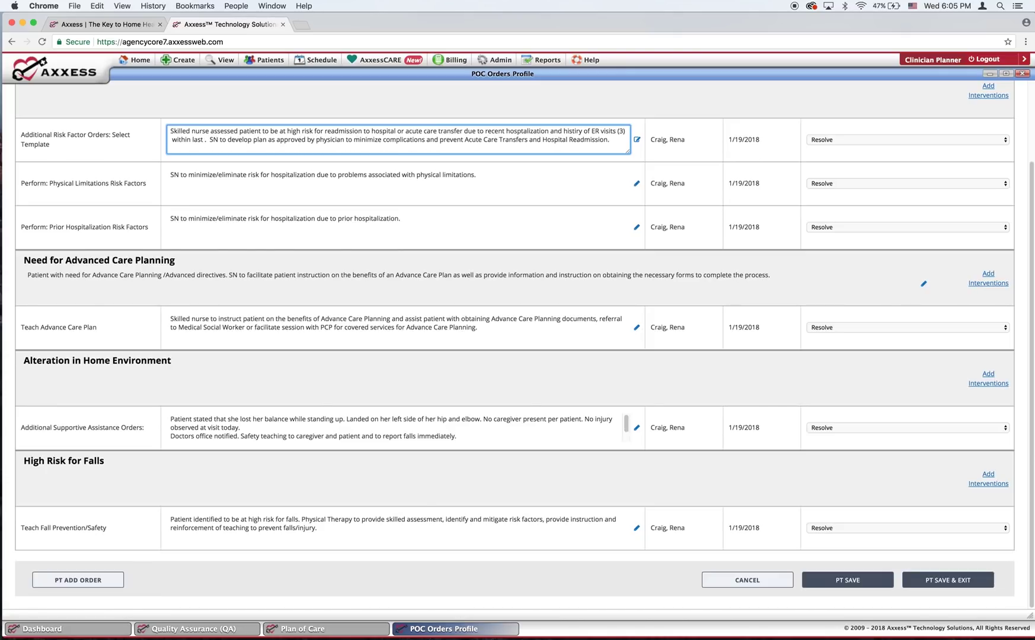
pyautogui.write('month')
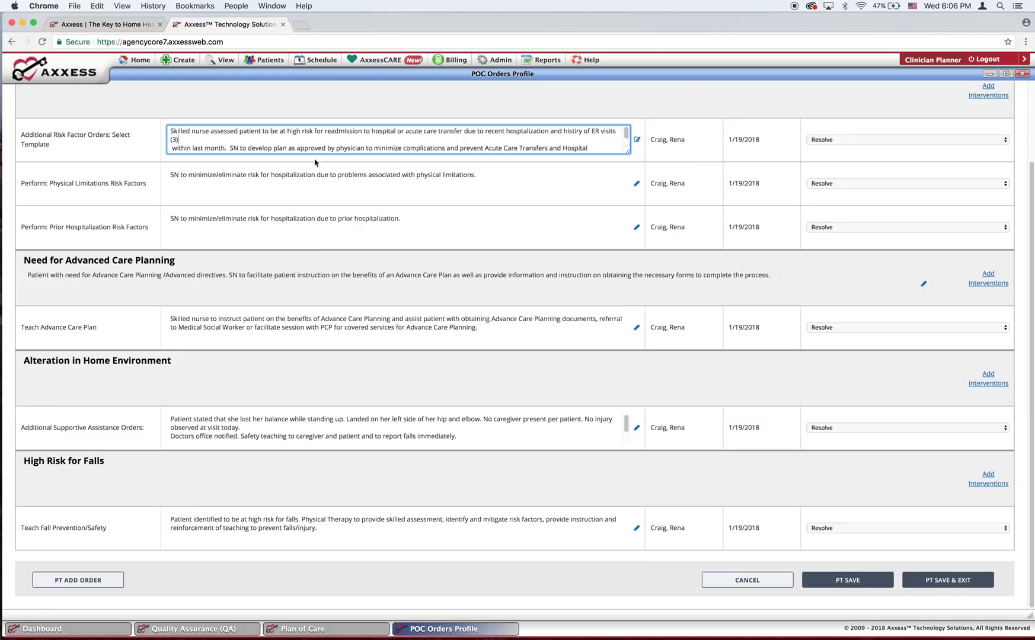
pyautogui.click(521, 183)
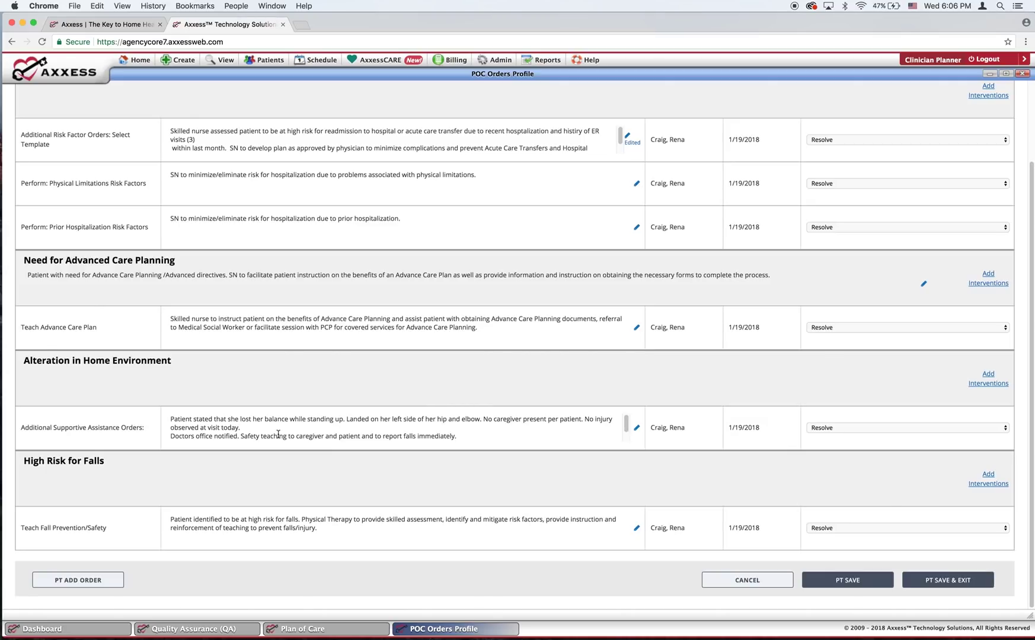
# Start a new PT order with the Impaired Functional Strength problem statement.
pyautogui.click(70, 579)
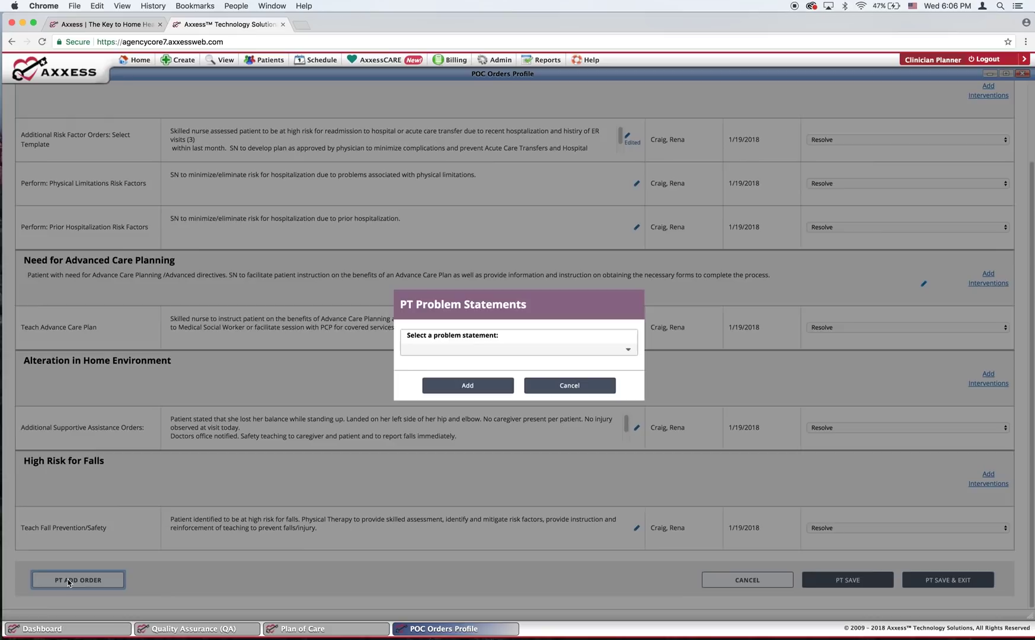
pyautogui.click(505, 352)
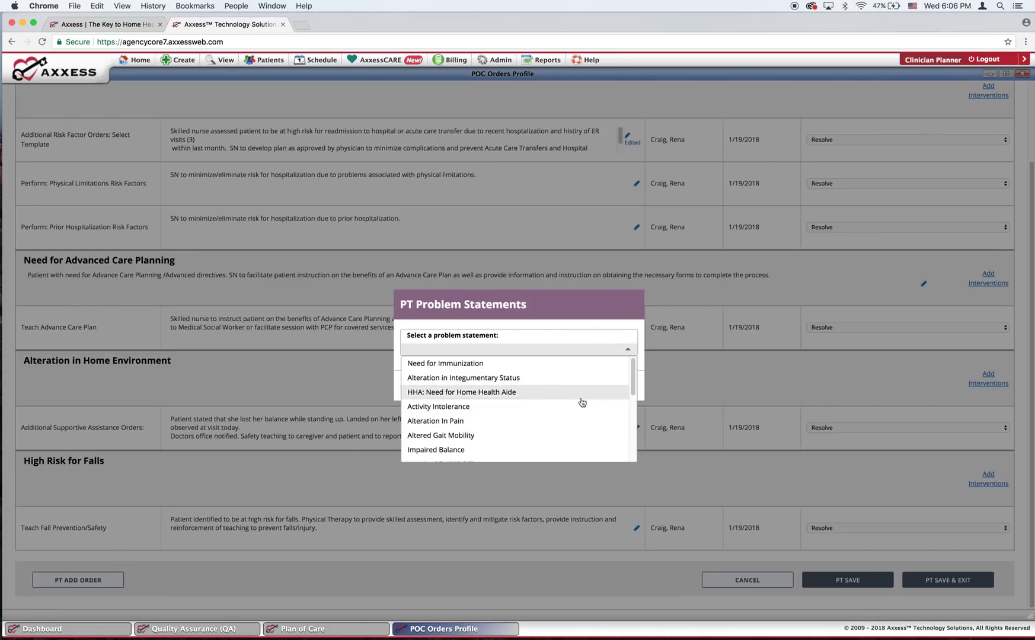
pyautogui.moveTo(632, 384); pyautogui.dragTo(637, 416)
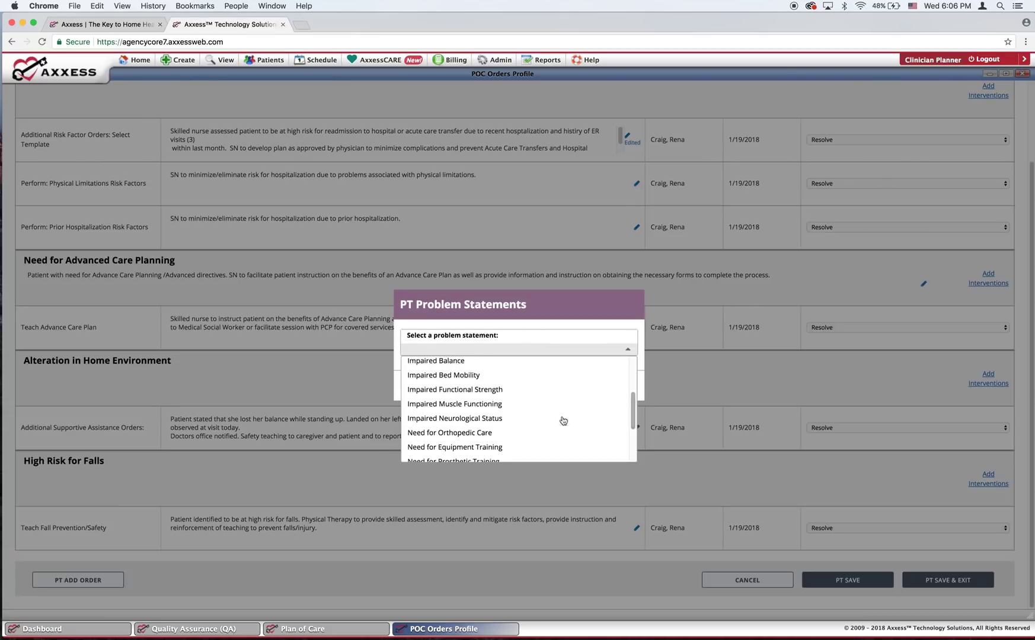
pyautogui.click(493, 395)
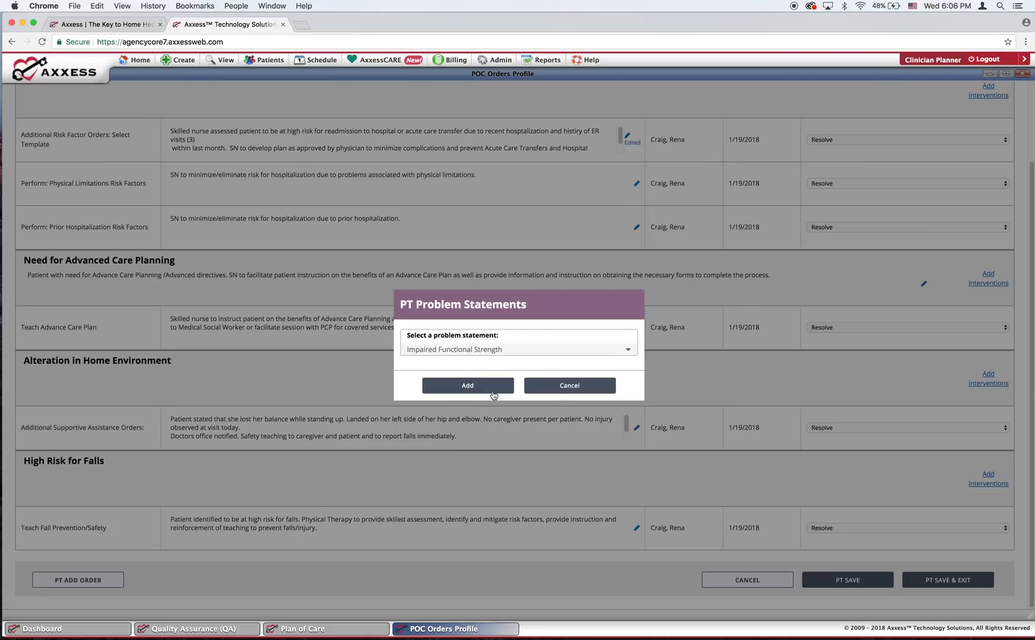
pyautogui.click(463, 387)
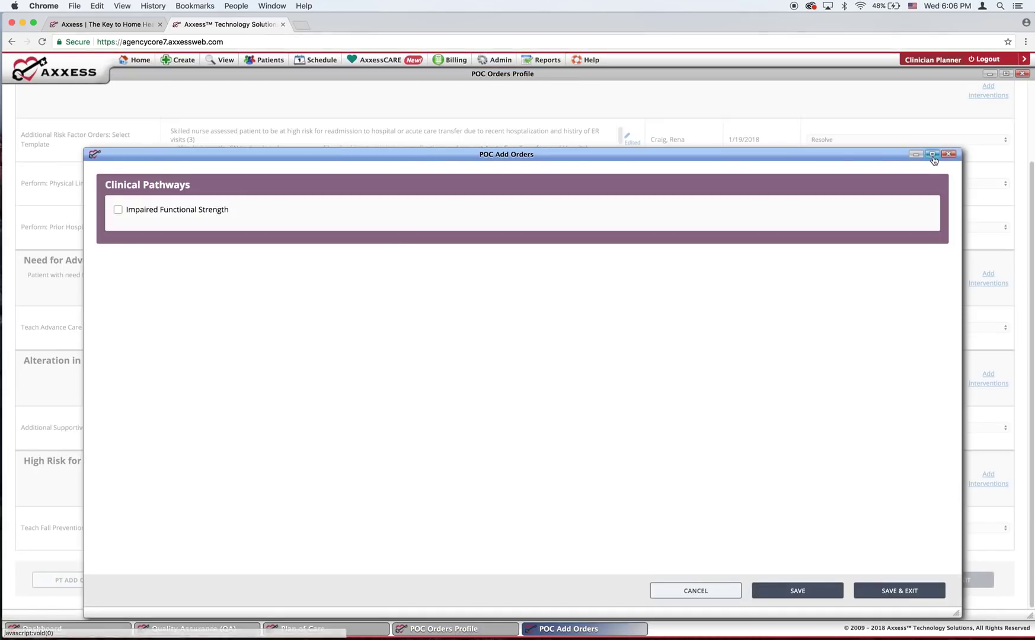
# Maximize the new orders window and select the Impaired Functional Strength pathway with its Perform Therapeutic Exercises/HEP order.
pyautogui.click(931, 154)
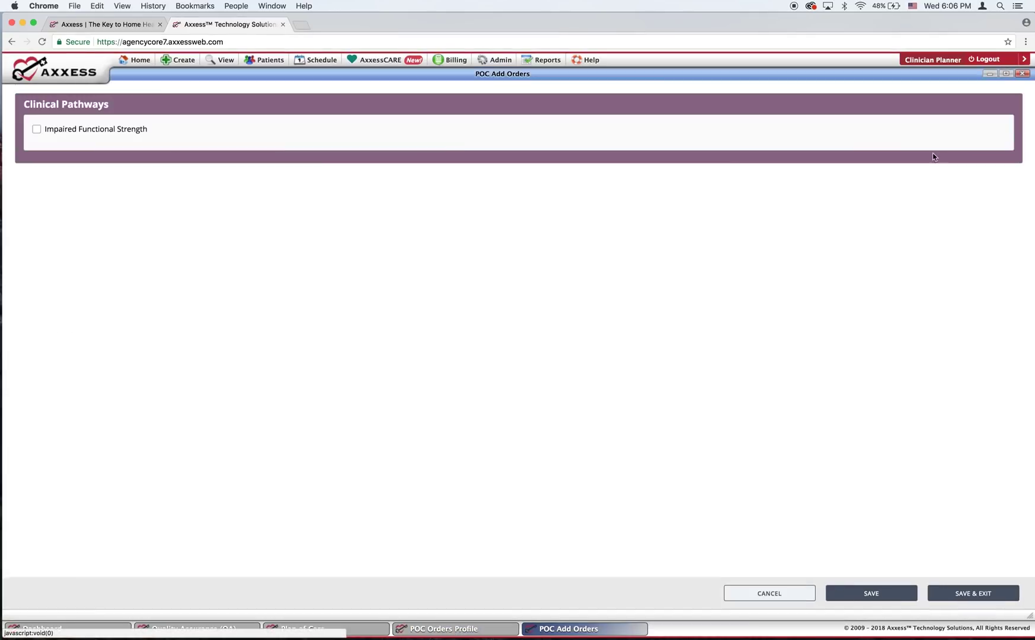
pyautogui.click(37, 129)
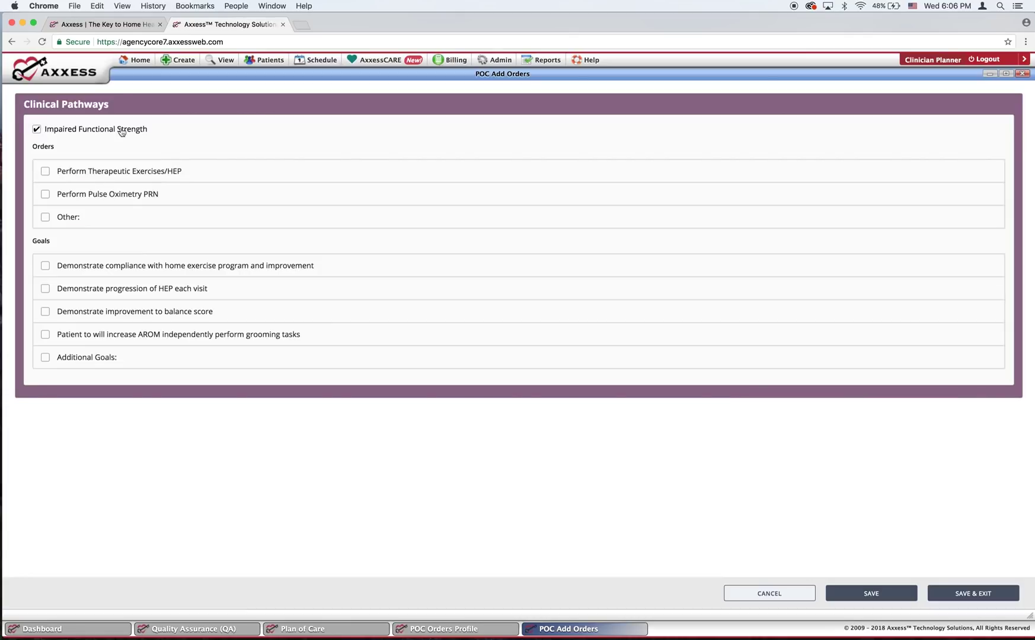
pyautogui.click(90, 173)
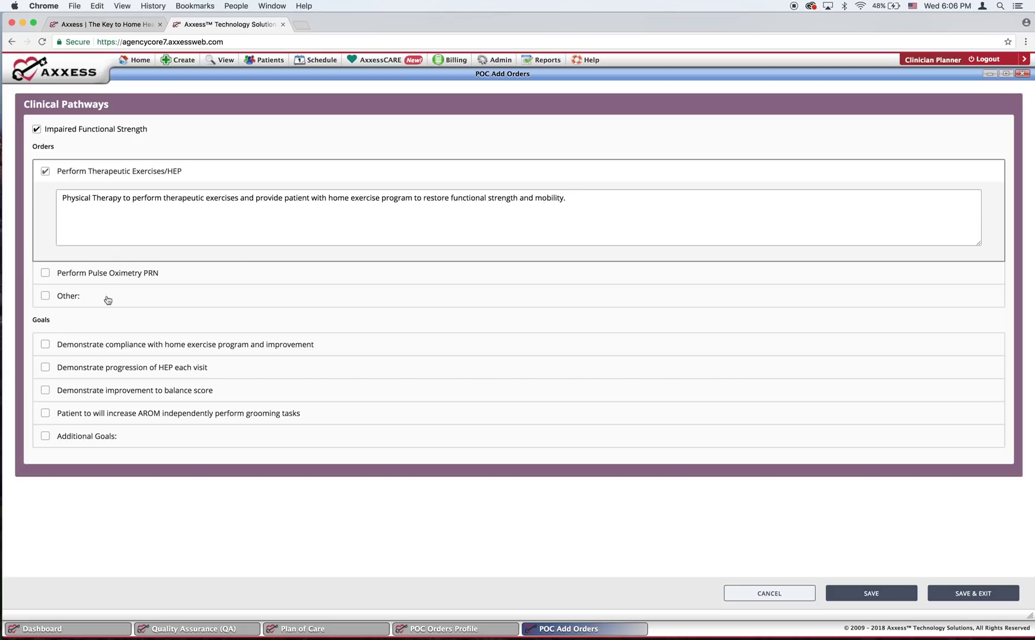
# Select the home exercise program compliance goal and replace the time-period placeholder ending its text with "by end certifcation".
pyautogui.click(46, 346)
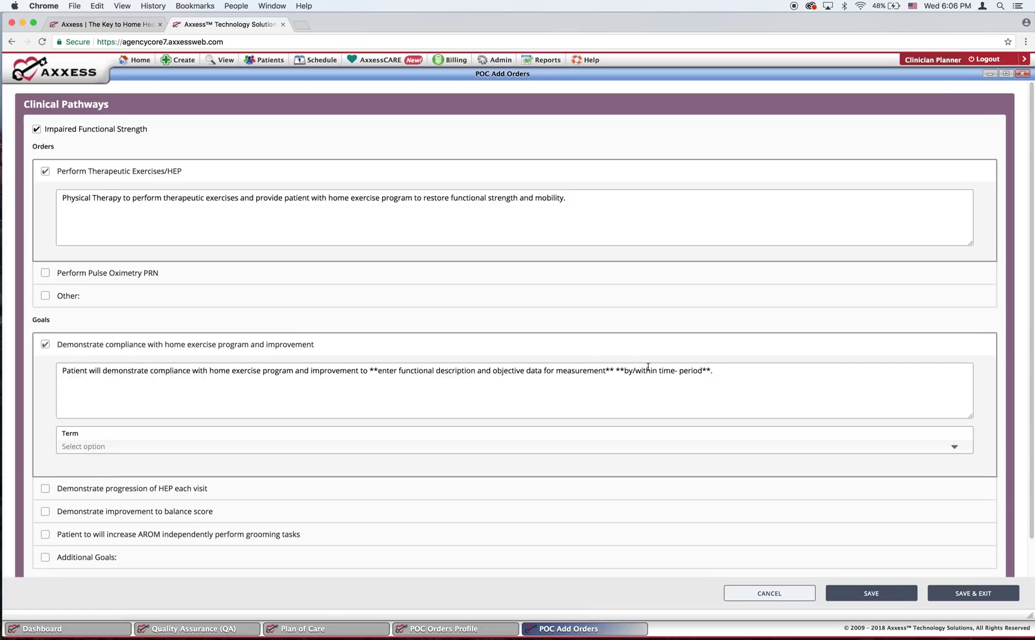
pyautogui.moveTo(612, 369); pyautogui.dragTo(727, 367)
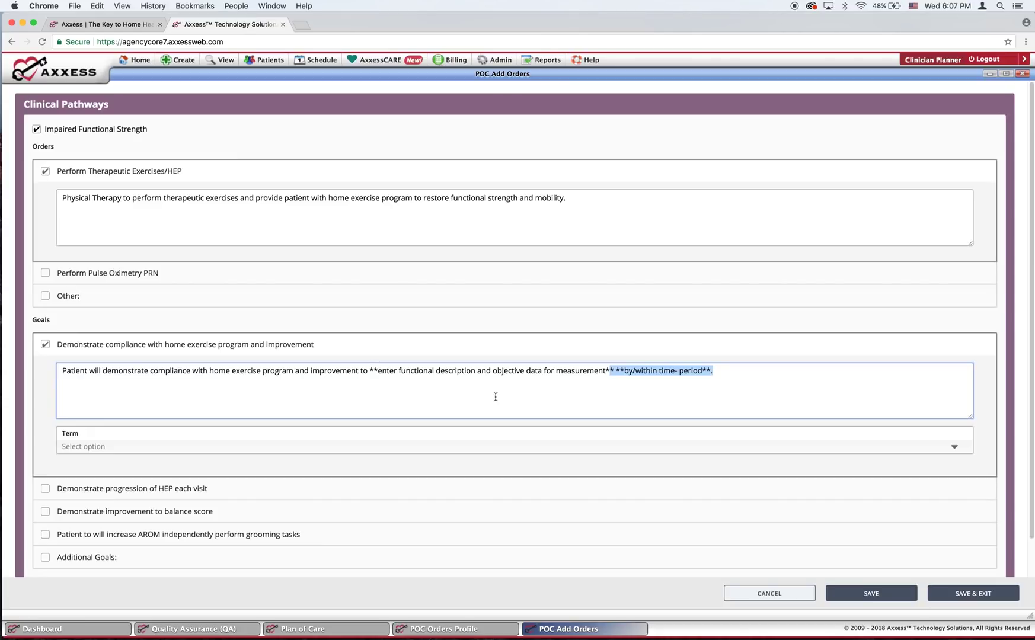
pyautogui.press('BackSpace')
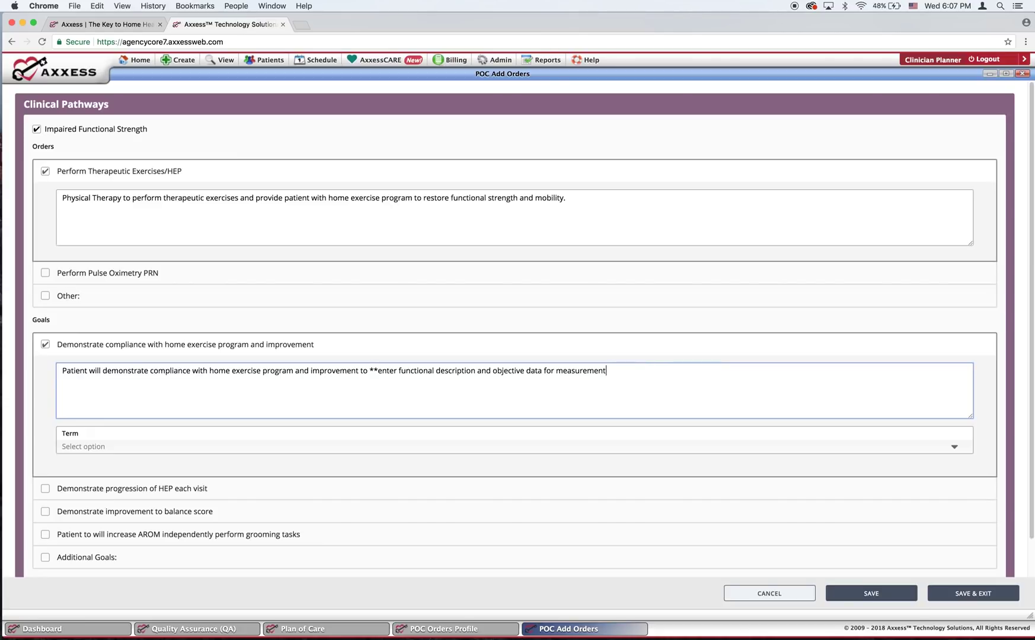
pyautogui.write('by end certifcation')
# Set the compliance goal's term to long-term, then save and exit the new PT orders.
pyautogui.click(558, 452)
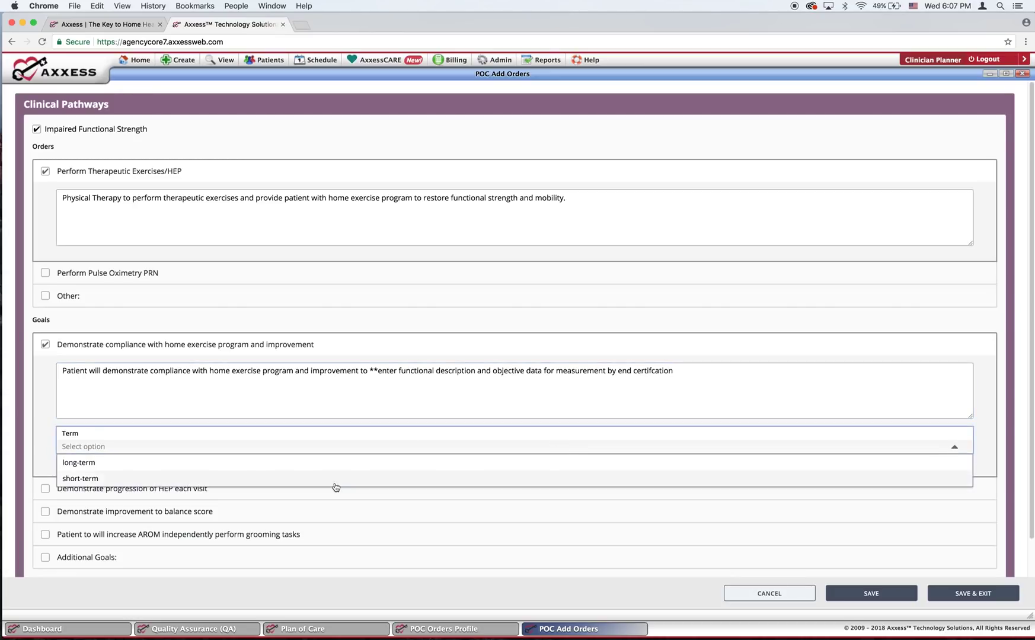
pyautogui.click(76, 463)
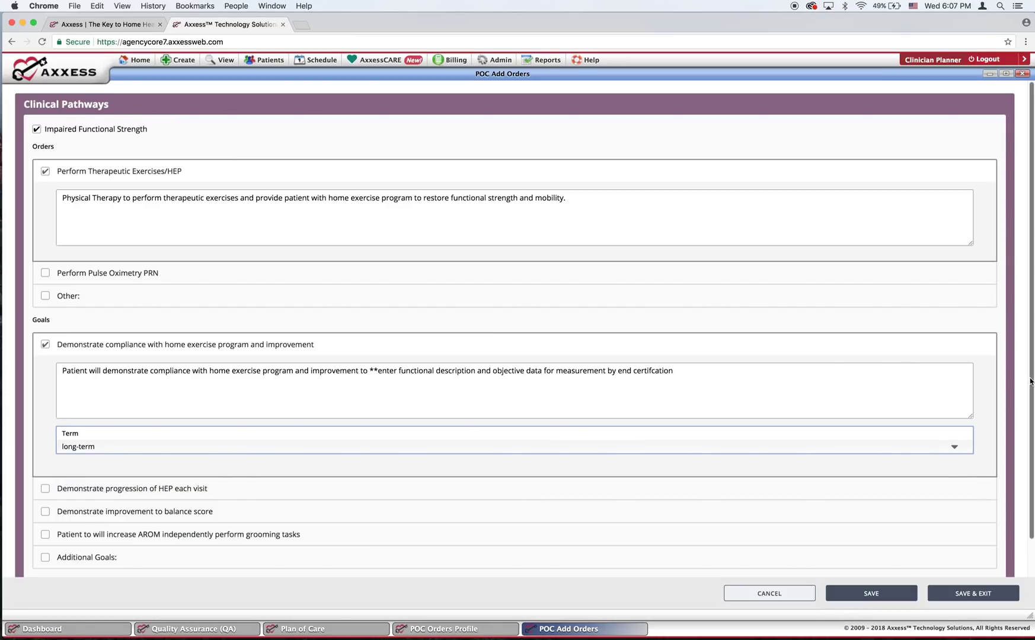
pyautogui.scroll(-2, 1030, 383)
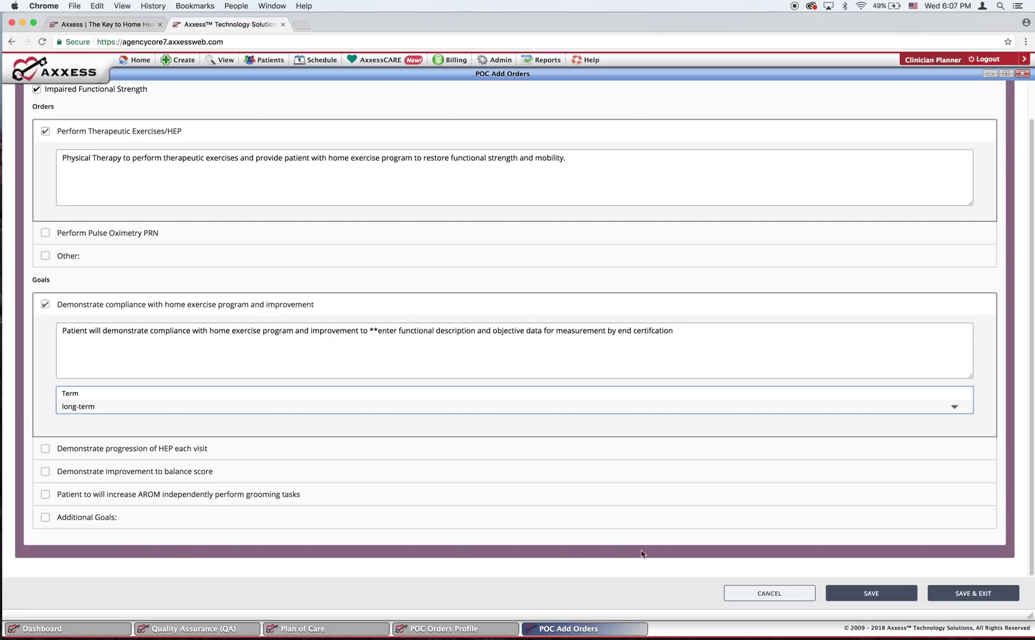
pyautogui.click(969, 595)
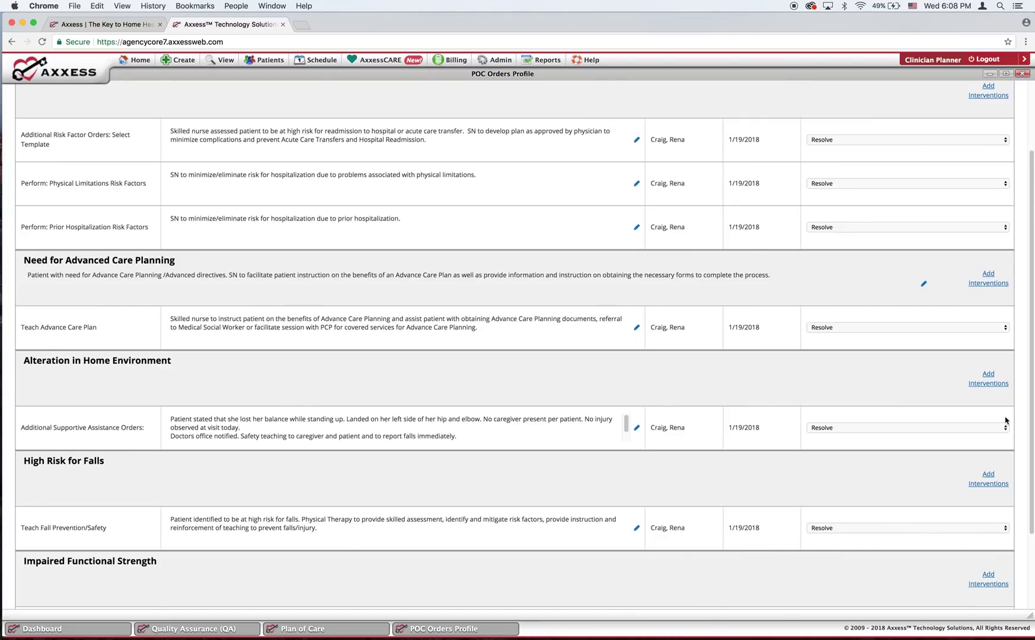
# Mark the Teach Advance Care Plan order as Order Added in Error, then save and exit the PT orders.
pyautogui.moveTo(1031, 442); pyautogui.dragTo(1032, 508)
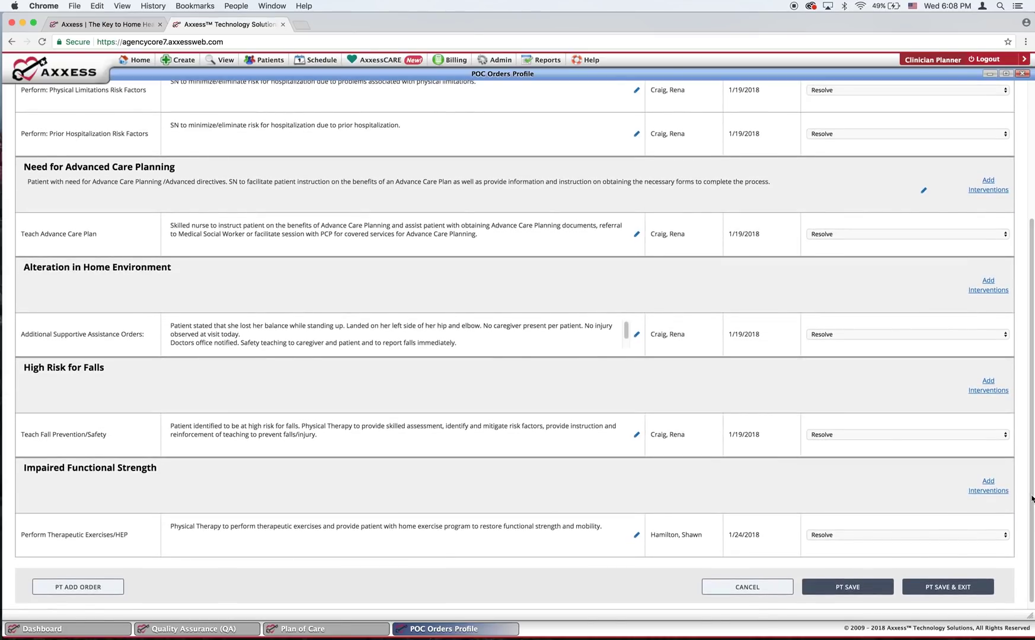
pyautogui.moveTo(1032, 508); pyautogui.dragTo(1032, 513)
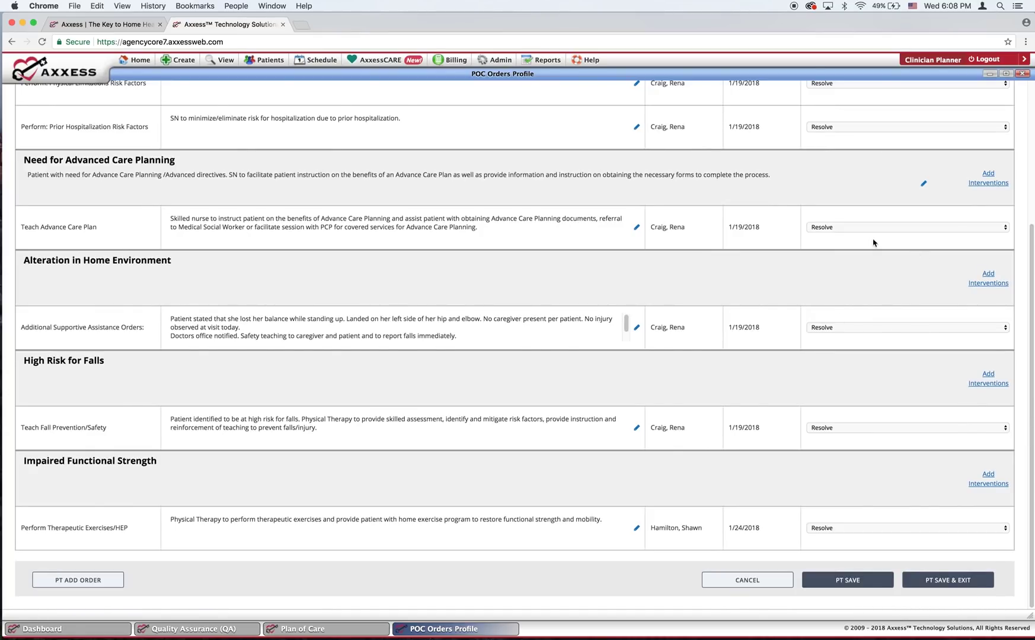
pyautogui.click(956, 230)
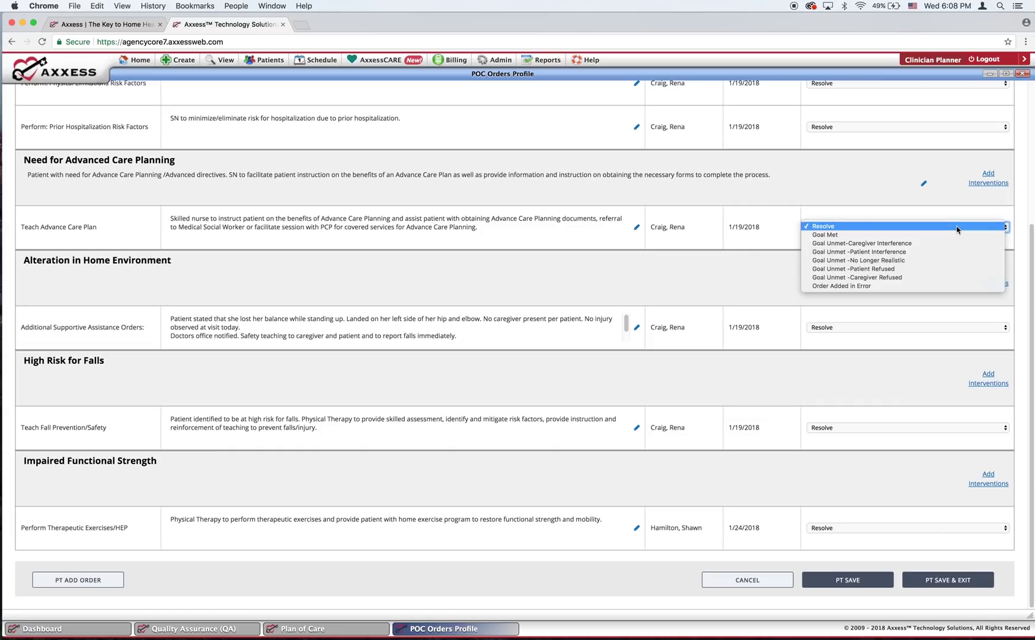
pyautogui.click(854, 286)
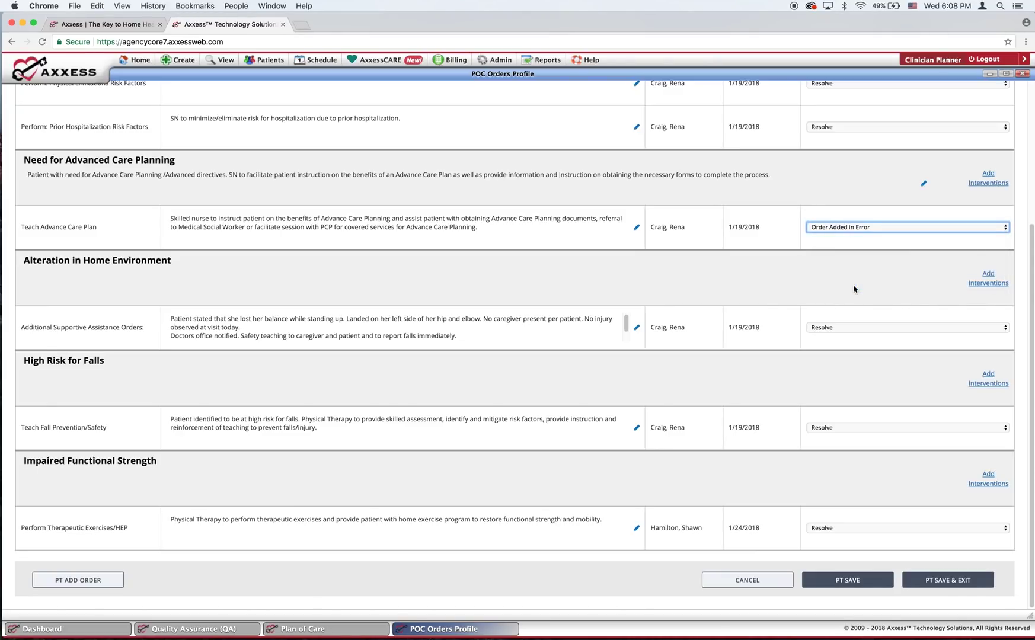
pyautogui.click(930, 581)
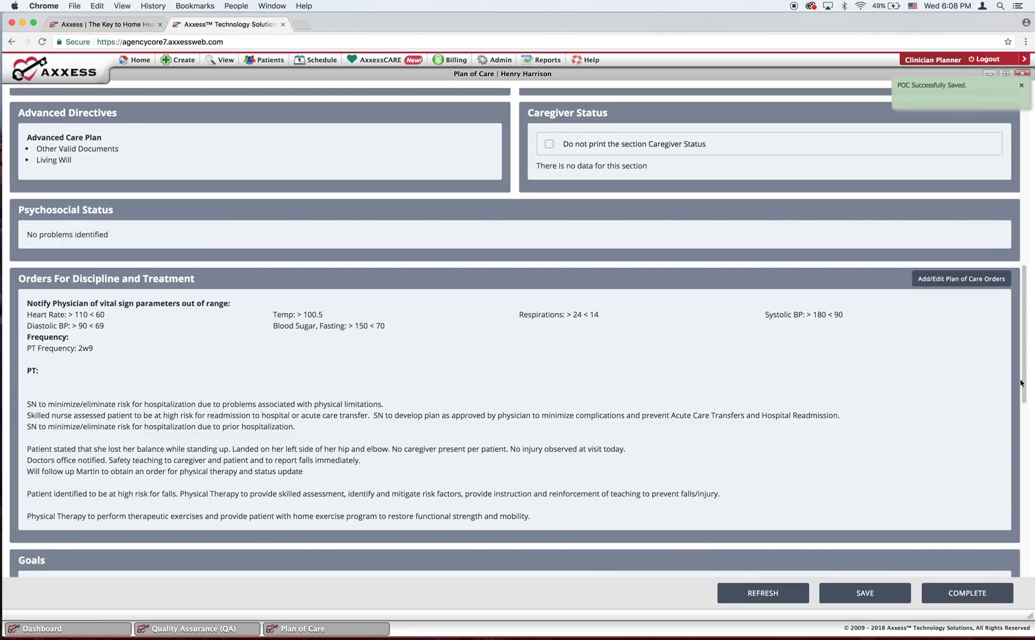
# Reopen the plan of care orders profile from Orders For Discipline and Treatment and show the PT orders.
pyautogui.moveTo(1029, 398); pyautogui.dragTo(1030, 450)
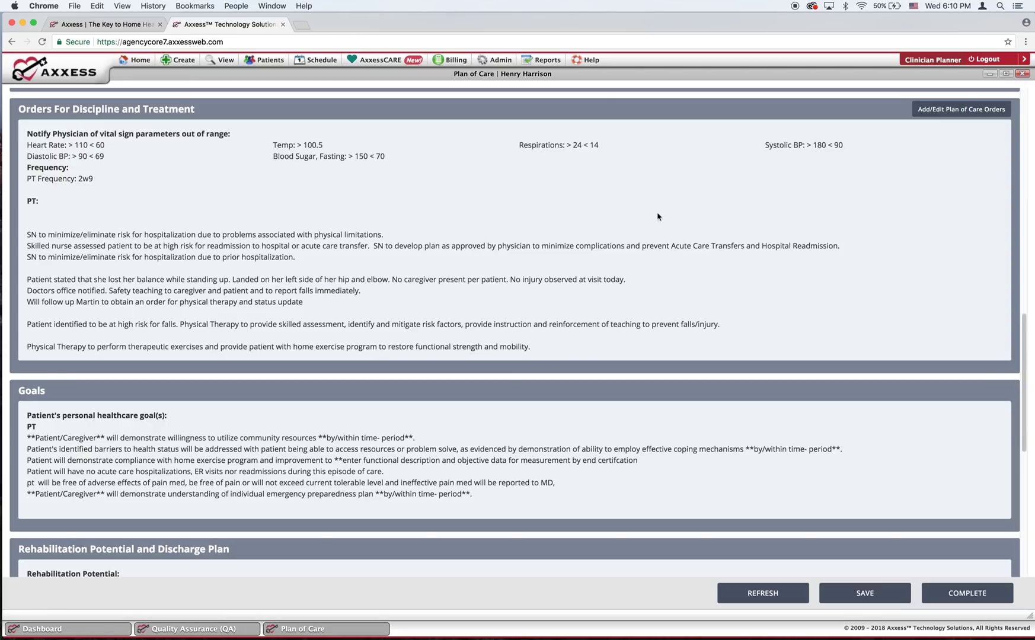
pyautogui.click(944, 115)
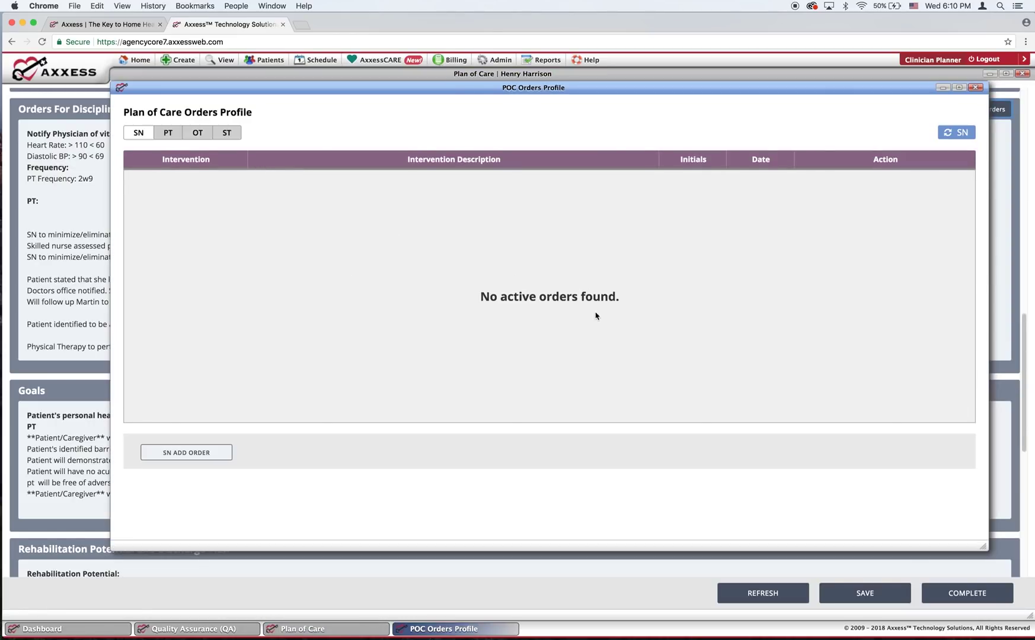
pyautogui.click(169, 135)
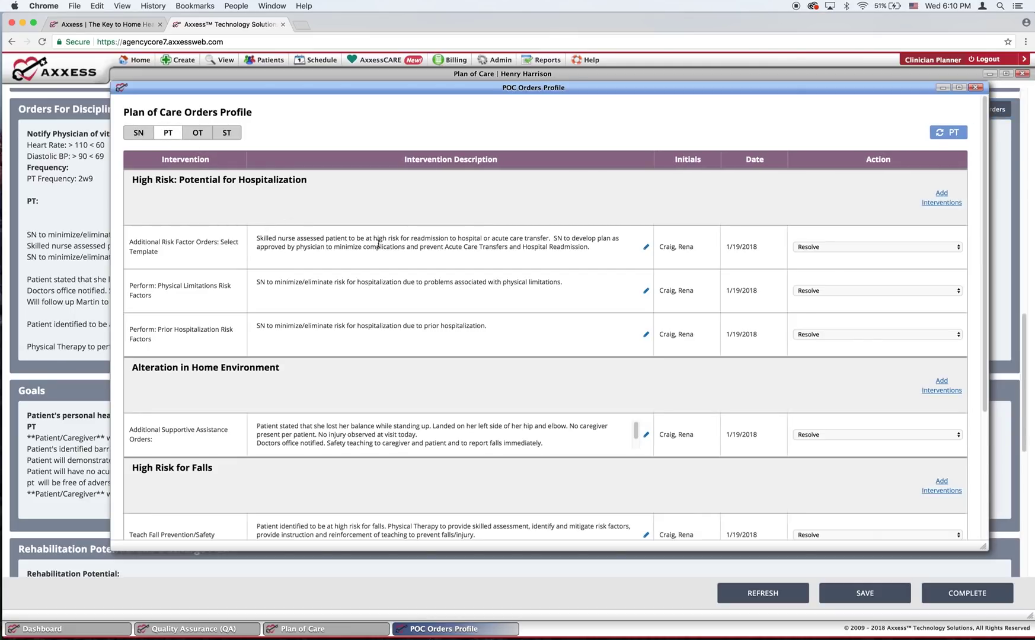
# Insert "due to 3 ER visits this month" after "acute care transfer" in the Additional Risk Factor Orders description, then save and exit the PT orders.
pyautogui.click(646, 250)
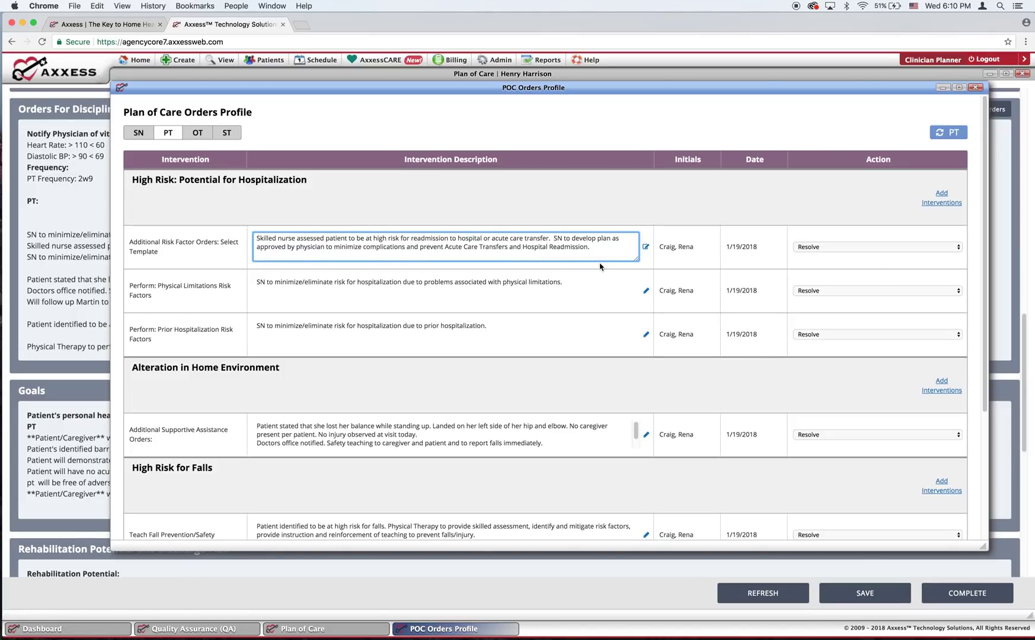
pyautogui.press('Right')
pyautogui.press('Right')
pyautogui.press('Delete')
pyautogui.write('due to')
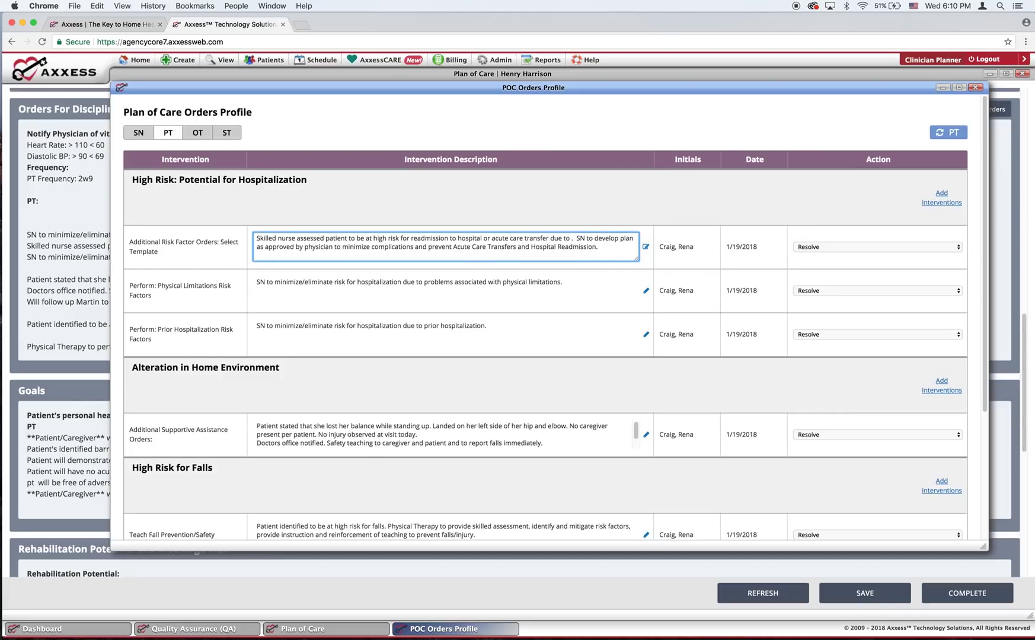
pyautogui.write(' 3 ')
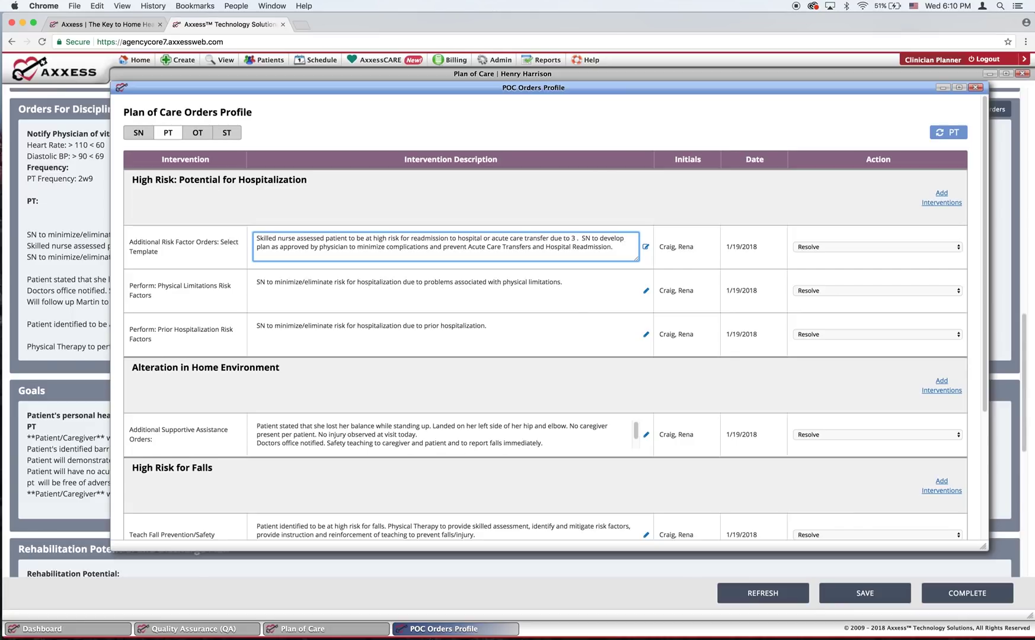
pyautogui.write('ER visit')
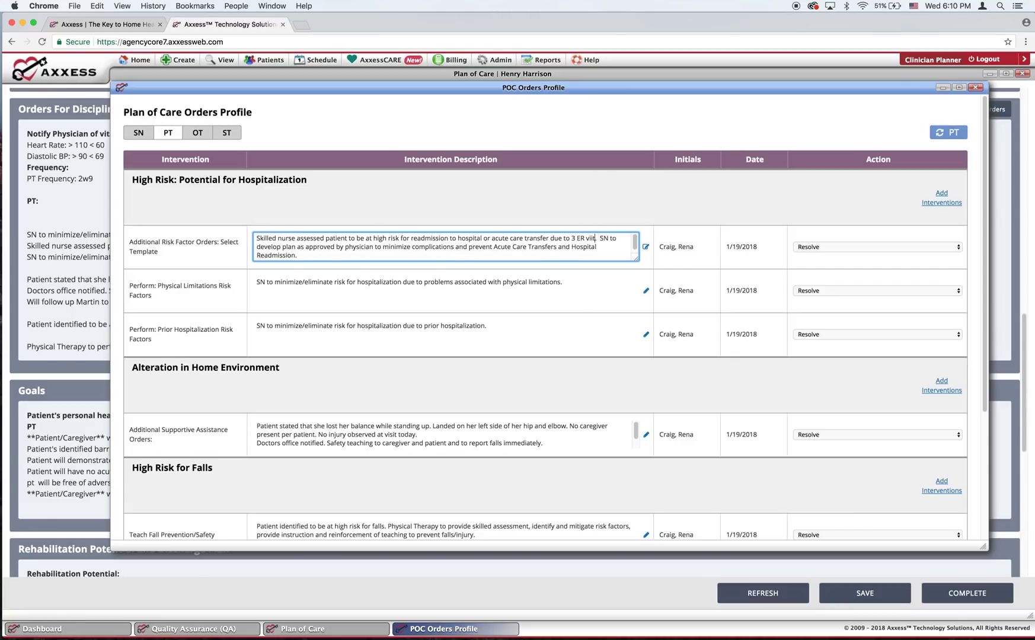
pyautogui.write('s this')
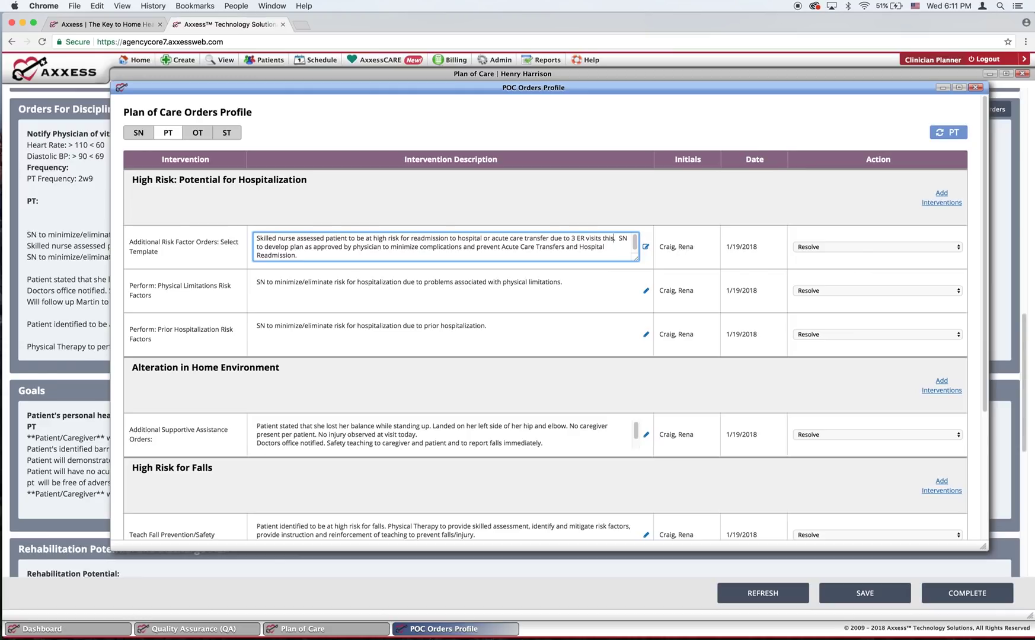
pyautogui.write(' month')
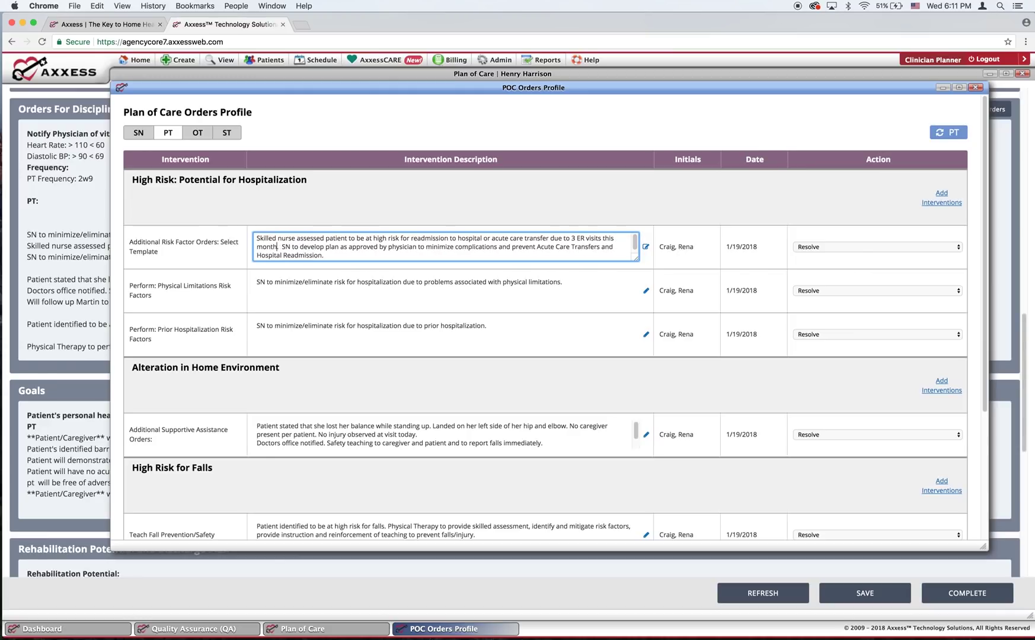
pyautogui.click(586, 292)
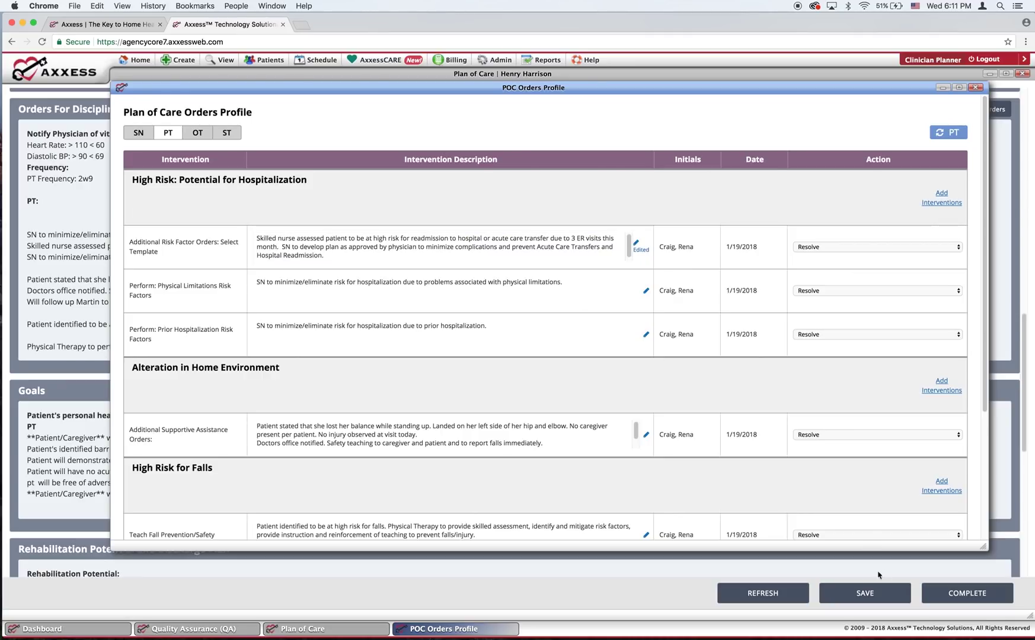
pyautogui.moveTo(986, 389); pyautogui.dragTo(988, 517)
pyautogui.click(906, 513)
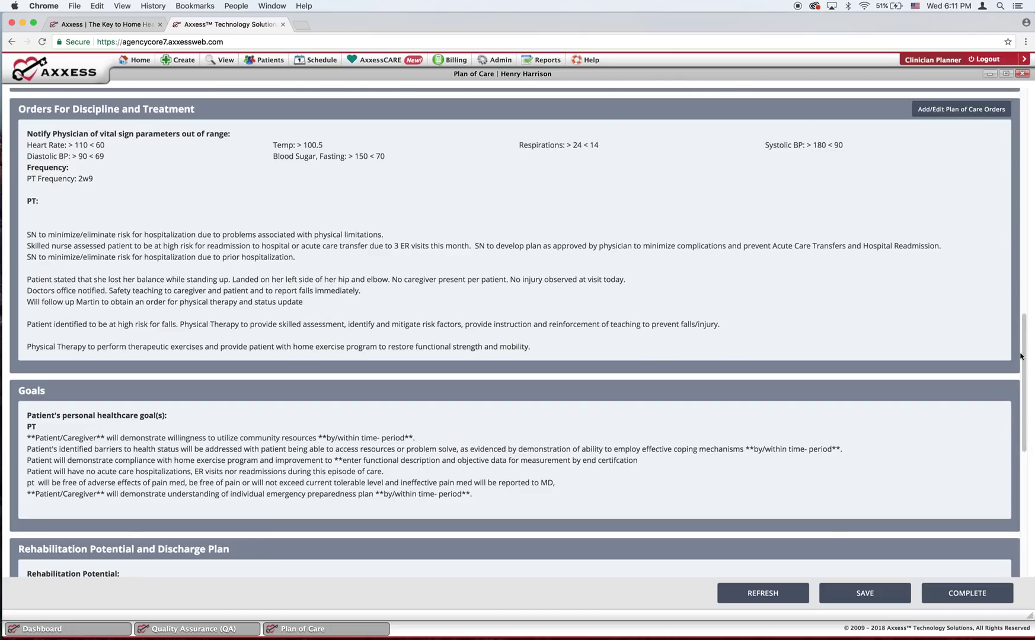
# Refresh the plan of care and close it to return to the QA Center list.
pyautogui.moveTo(1026, 355); pyautogui.dragTo(1028, 107)
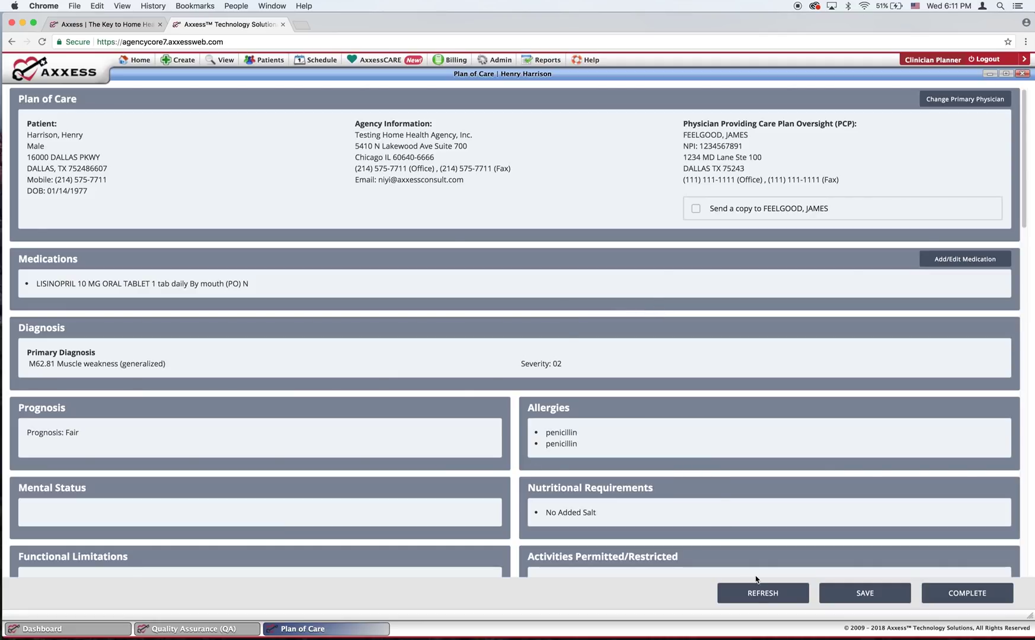
pyautogui.click(761, 595)
pyautogui.click(1022, 73)
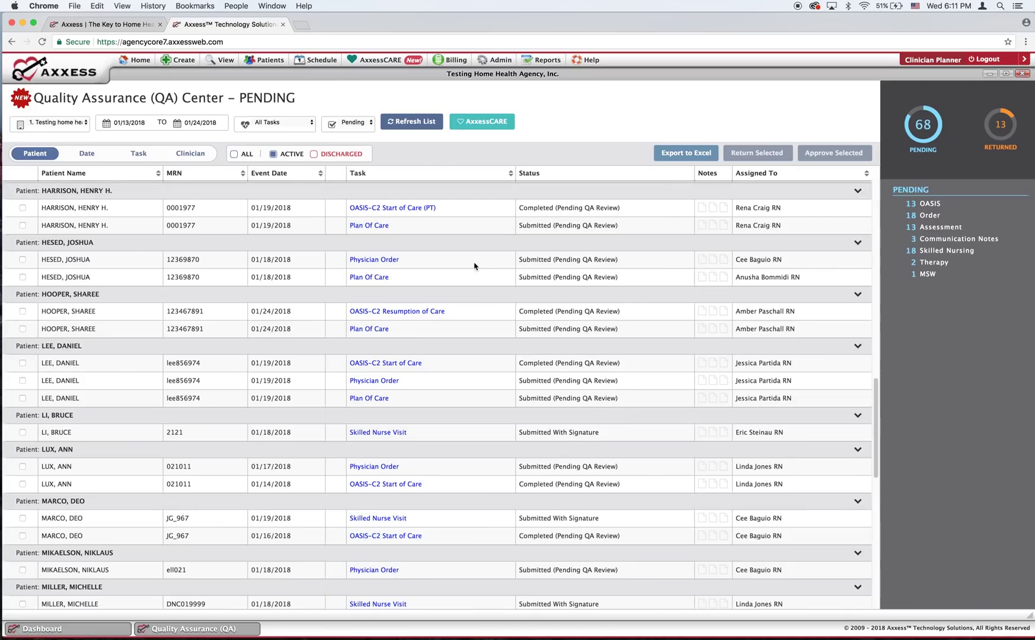
# Open the same patient's OASIS-C2 Start of Care (PT) assessment from the pending QA list for editing.
pyautogui.click(407, 213)
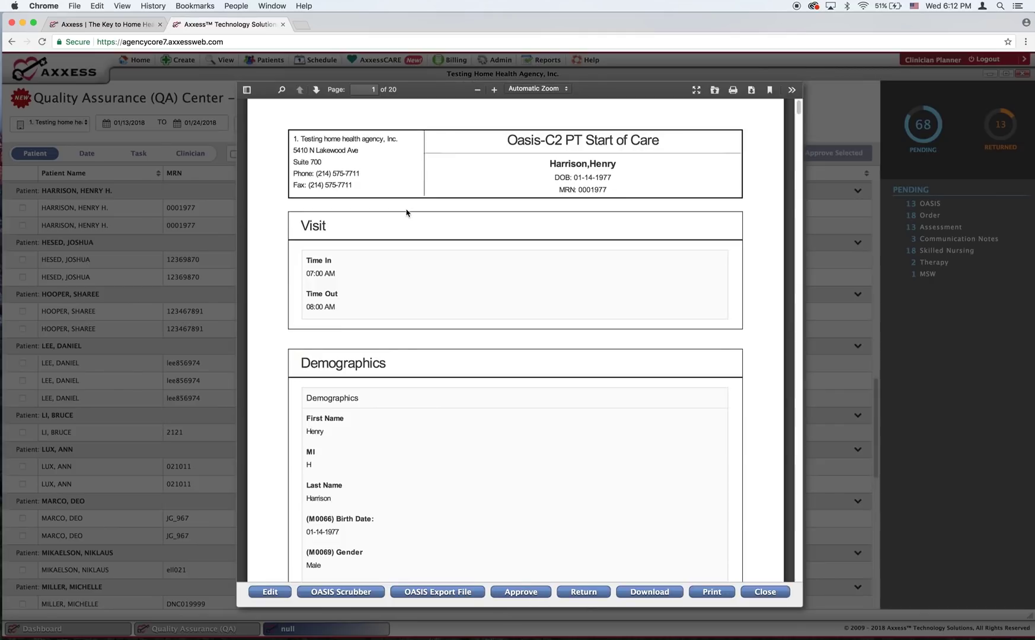
pyautogui.click(270, 593)
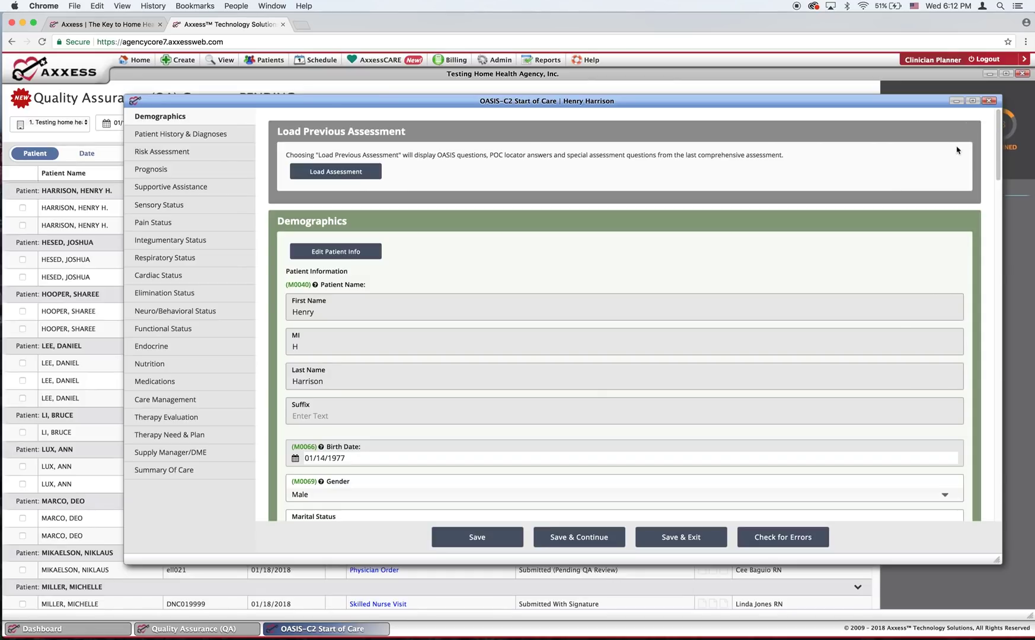
# Maximize the assessment and delete the duplicate muscle weakness entry from Other Diagnoses in Patient History & Diagnoses.
pyautogui.click(973, 101)
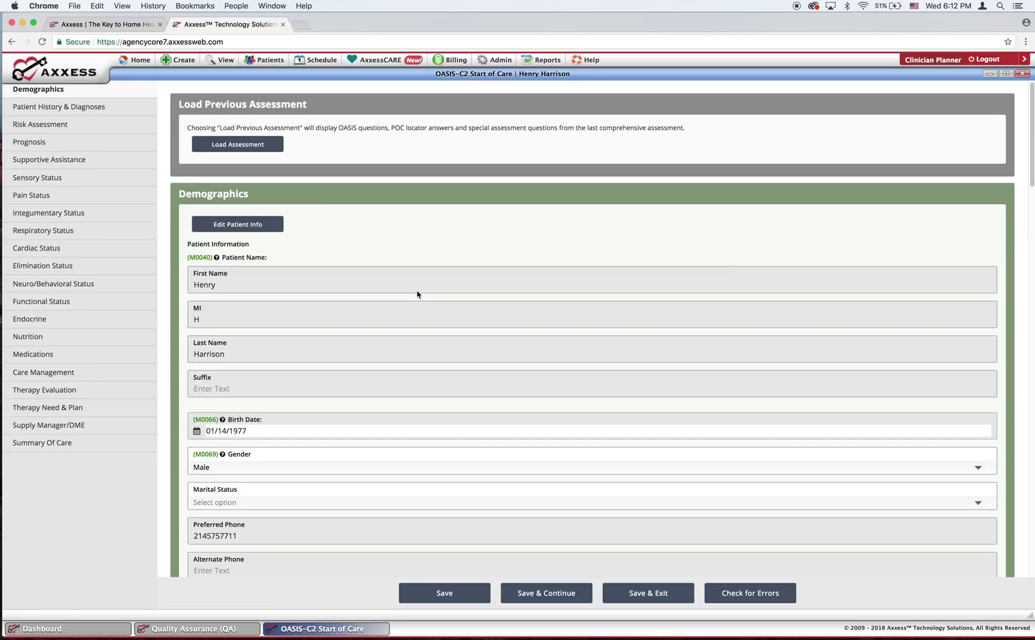
pyautogui.click(83, 108)
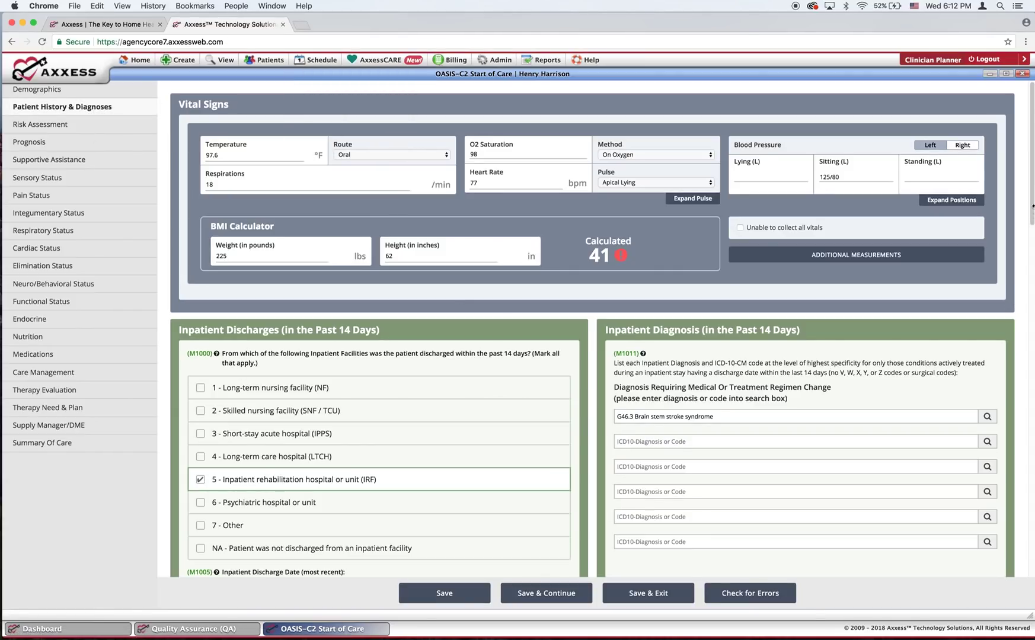
pyautogui.scroll(-5, 593, 330)
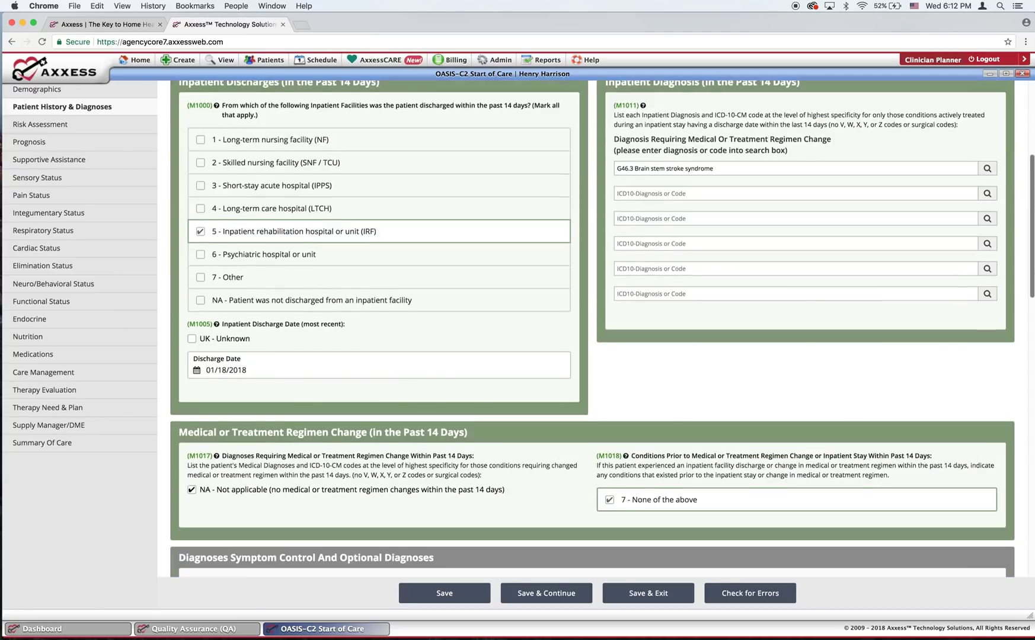
pyautogui.scroll(-5, 754, 369)
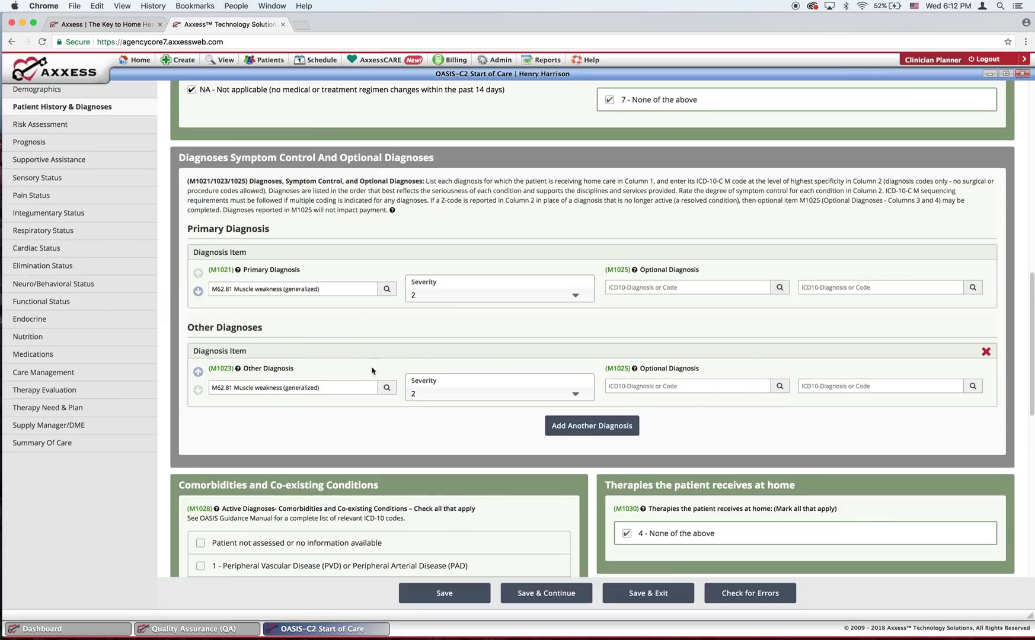
pyautogui.click(985, 352)
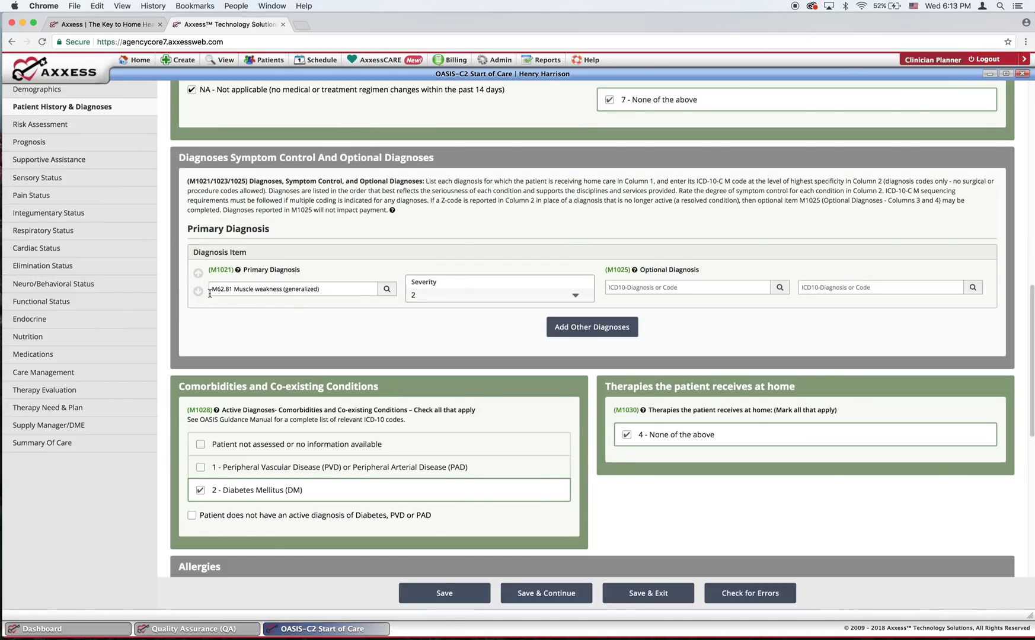
# Add I13.11 (hypertensive heart and chronic kidney disease without heart failure, stage 5) as another diagnosis and move it up to Primary Diagnosis.
pyautogui.click(579, 330)
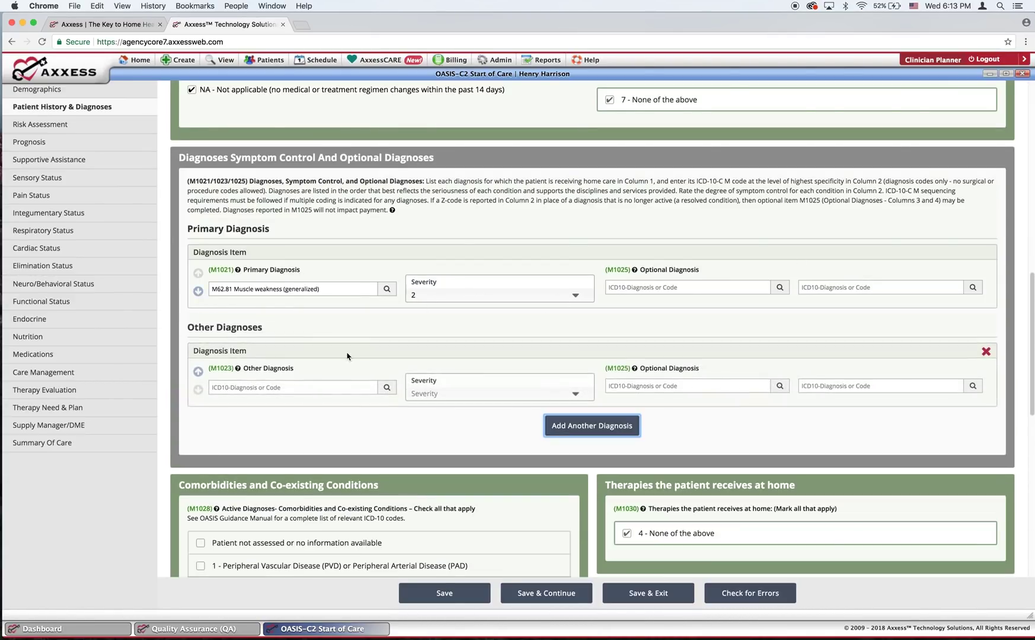
pyautogui.click(275, 388)
pyautogui.write('heart f')
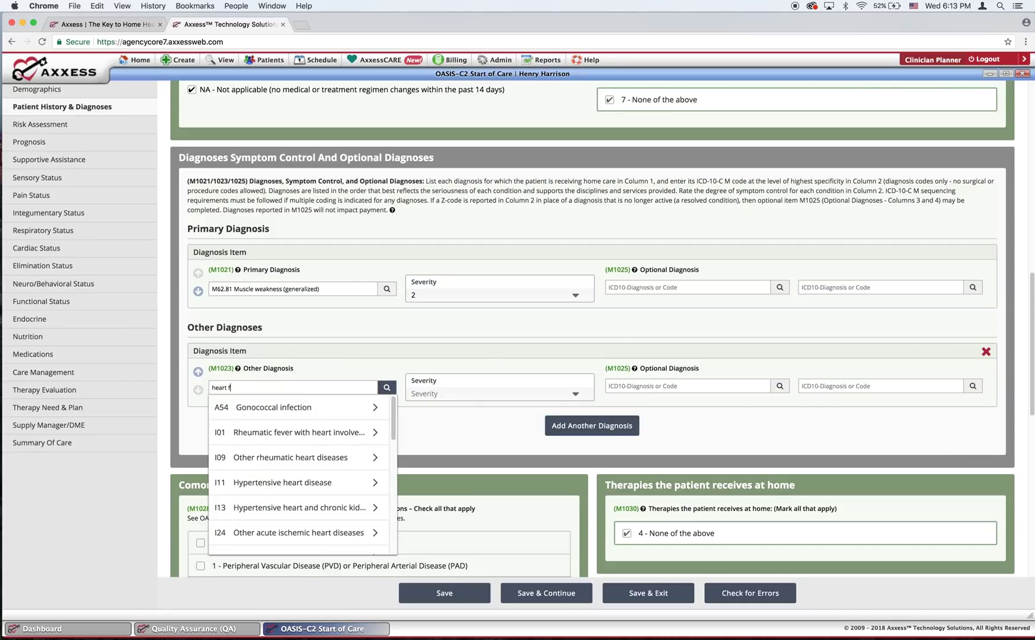
pyautogui.click(283, 511)
pyautogui.click(308, 457)
pyautogui.click(309, 456)
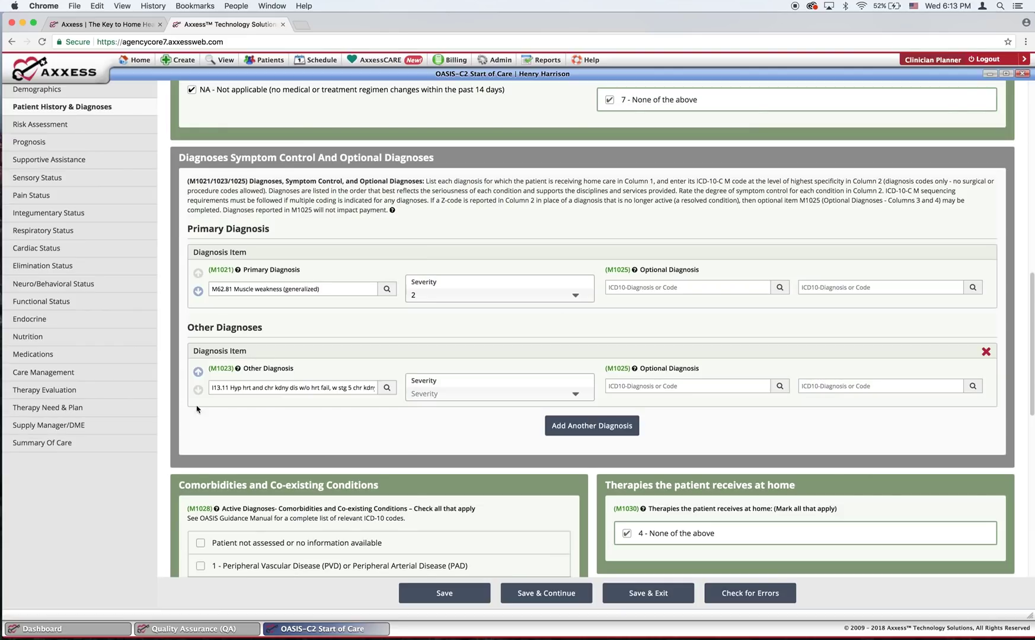
pyautogui.click(197, 373)
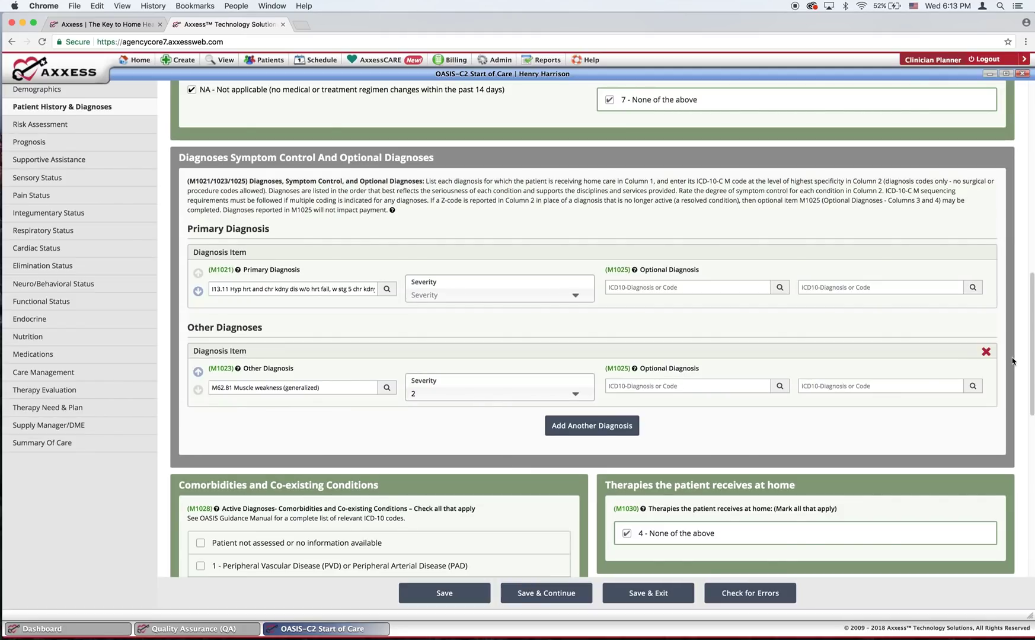
# Add another diagnosis, E11.22 Type 2 diabetes mellitus with diabetic chronic kidney disease, below muscle weakness.
pyautogui.click(597, 428)
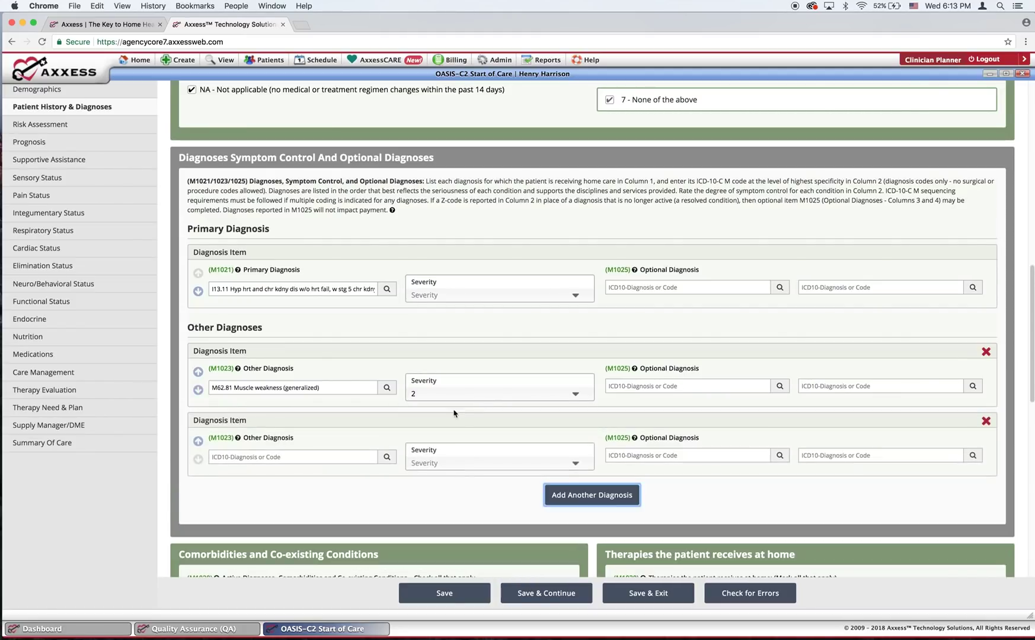
pyautogui.click(272, 460)
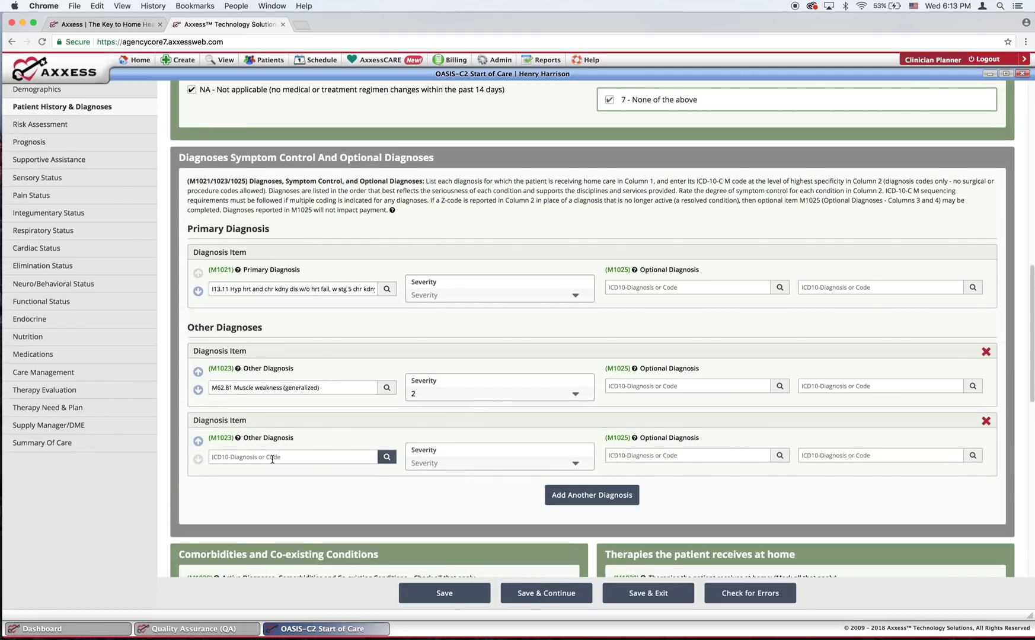
pyautogui.write('diabete')
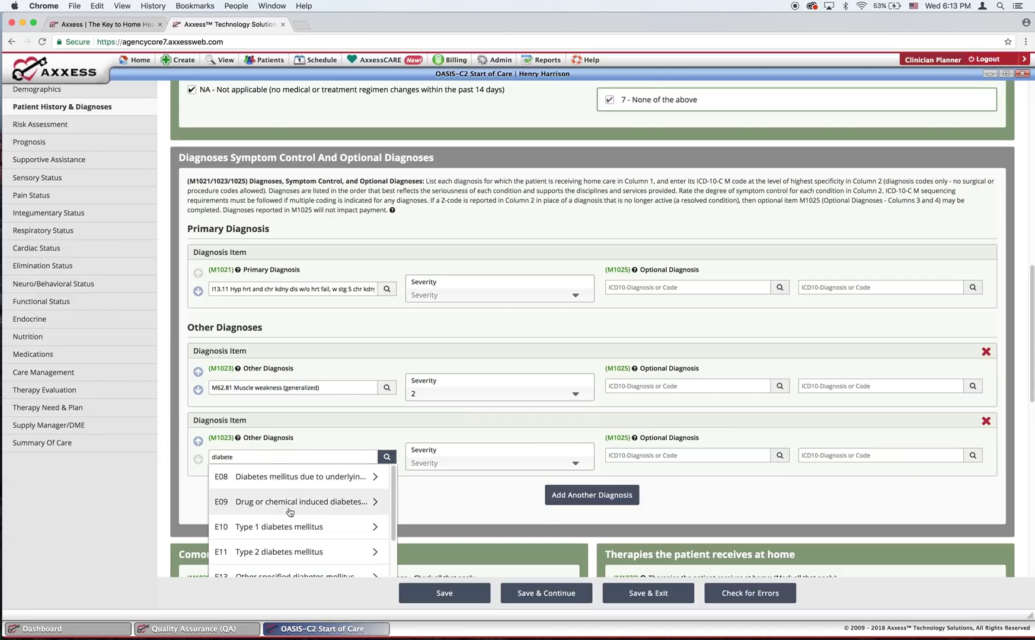
pyautogui.click(283, 552)
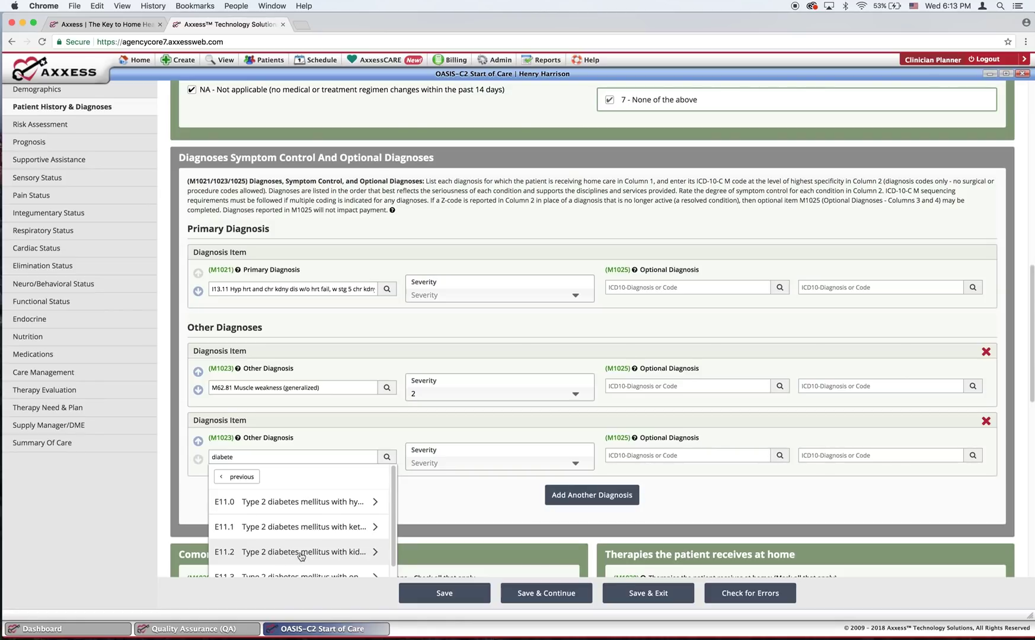
pyautogui.click(299, 553)
pyautogui.click(303, 524)
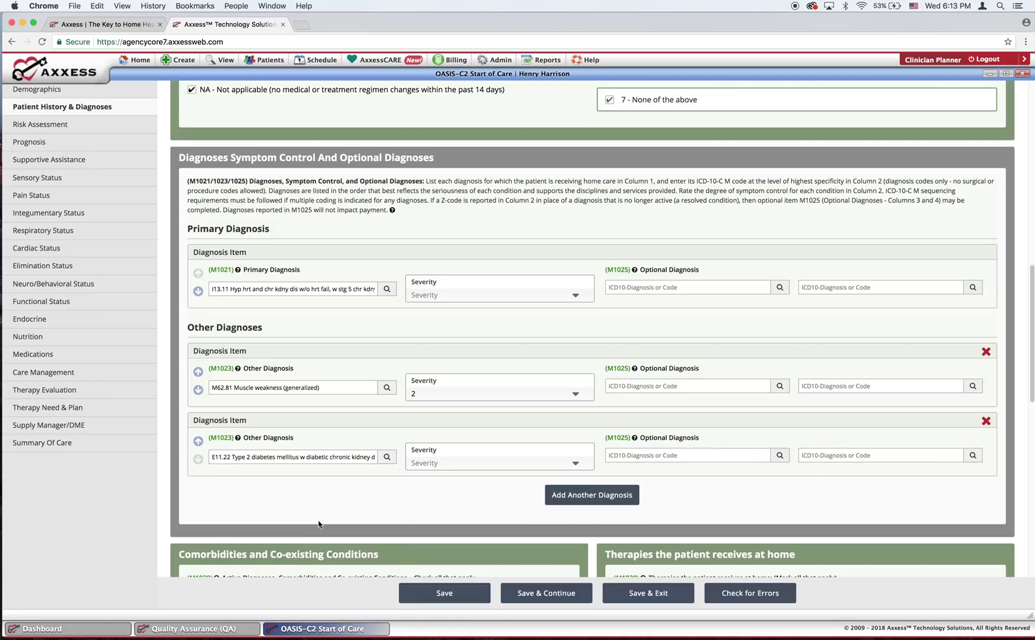
# Set the severity to 3 for both the I13.11 primary diagnosis and the E11.22 other diagnosis.
pyautogui.click(469, 299)
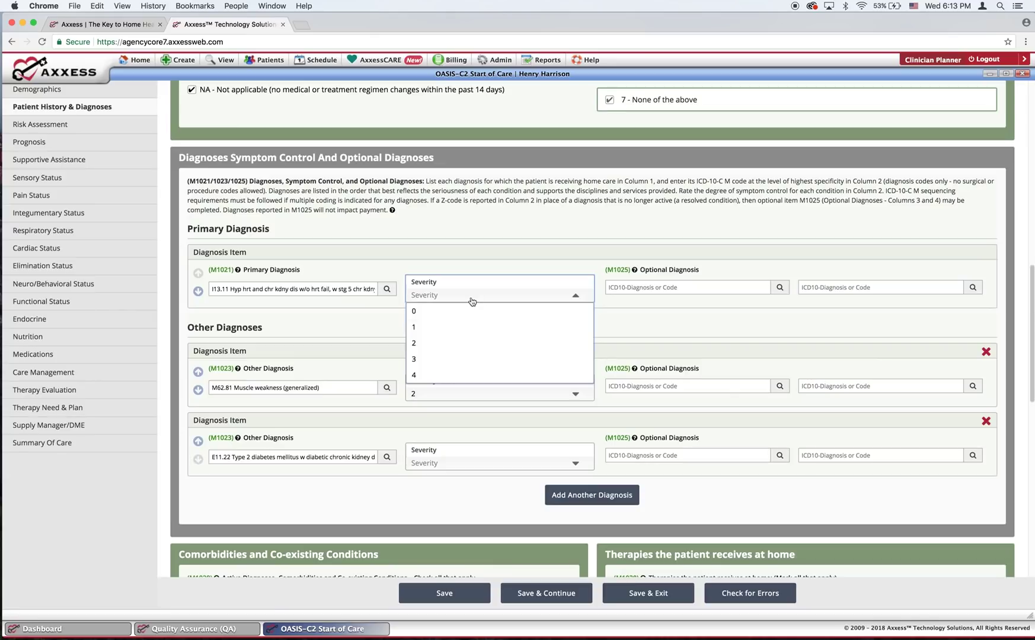
pyautogui.click(424, 367)
pyautogui.click(463, 468)
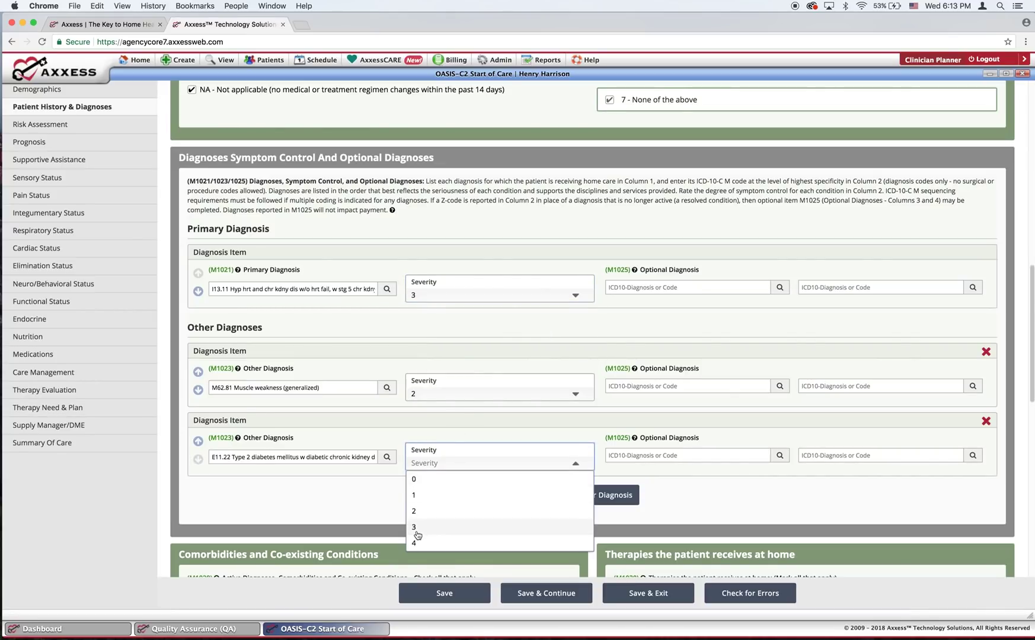
pyautogui.click(416, 530)
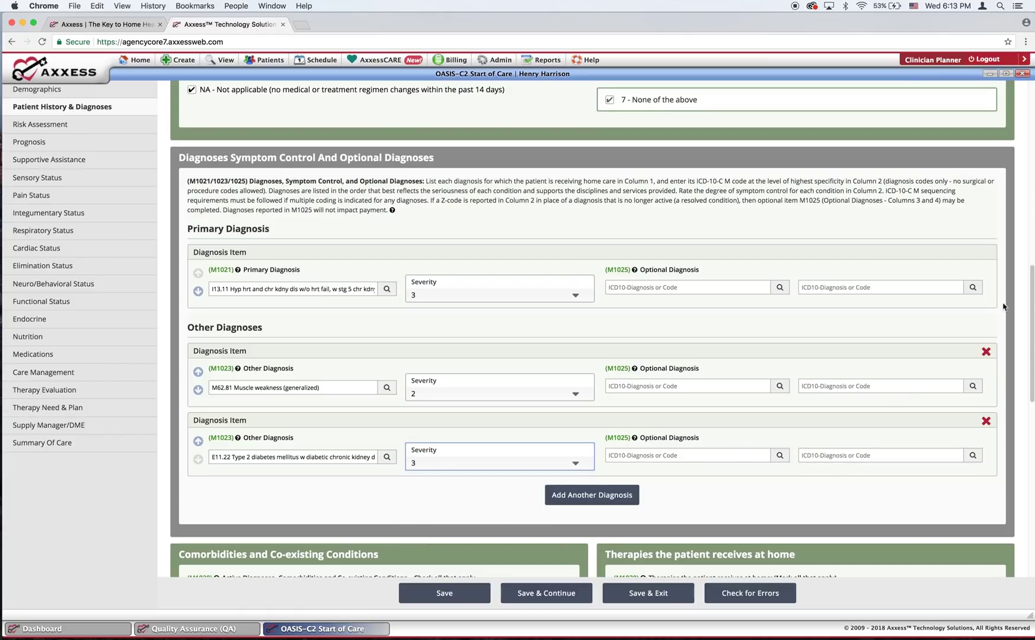
# In Functional Status, mark bowel incontinence, bladder incontinence, dyspnea at rest and vision deficit as Plan of Care functional limitations.
pyautogui.moveTo(1030, 297); pyautogui.dragTo(1031, 315)
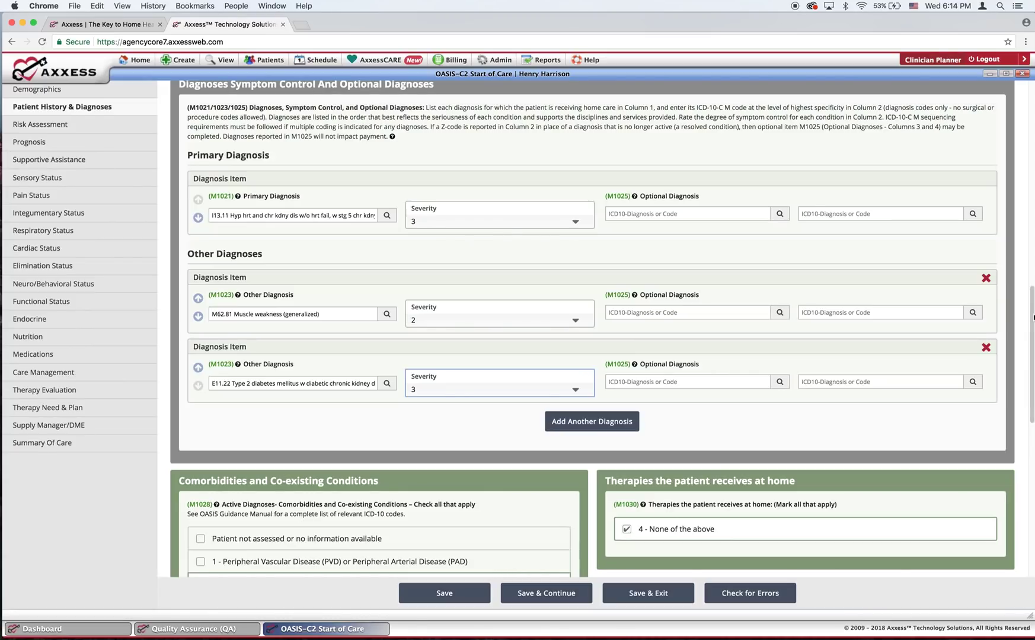
pyautogui.moveTo(1031, 318); pyautogui.dragTo(1031, 469)
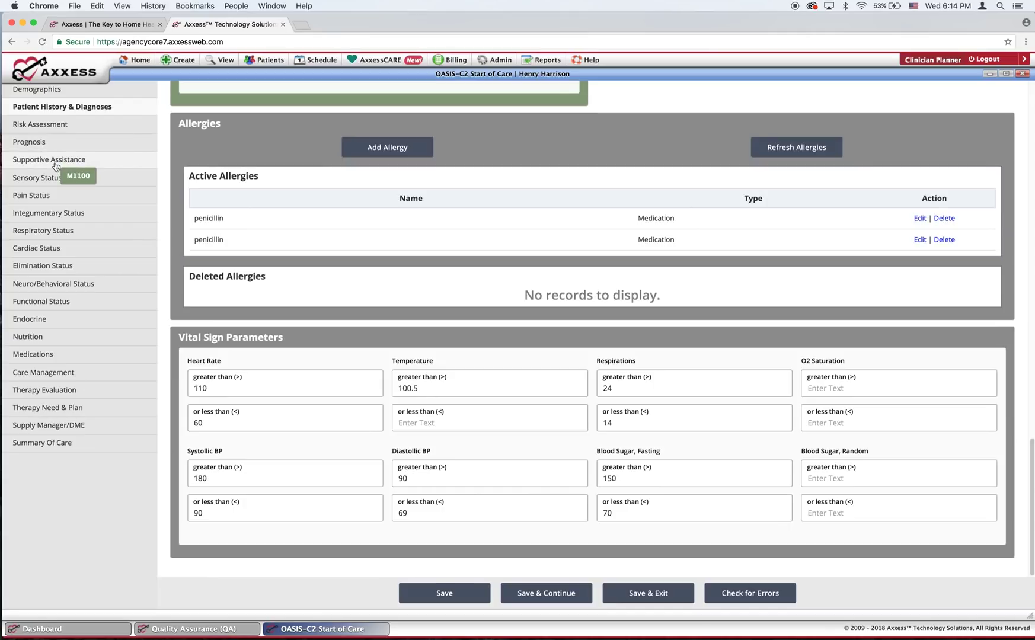
pyautogui.click(57, 301)
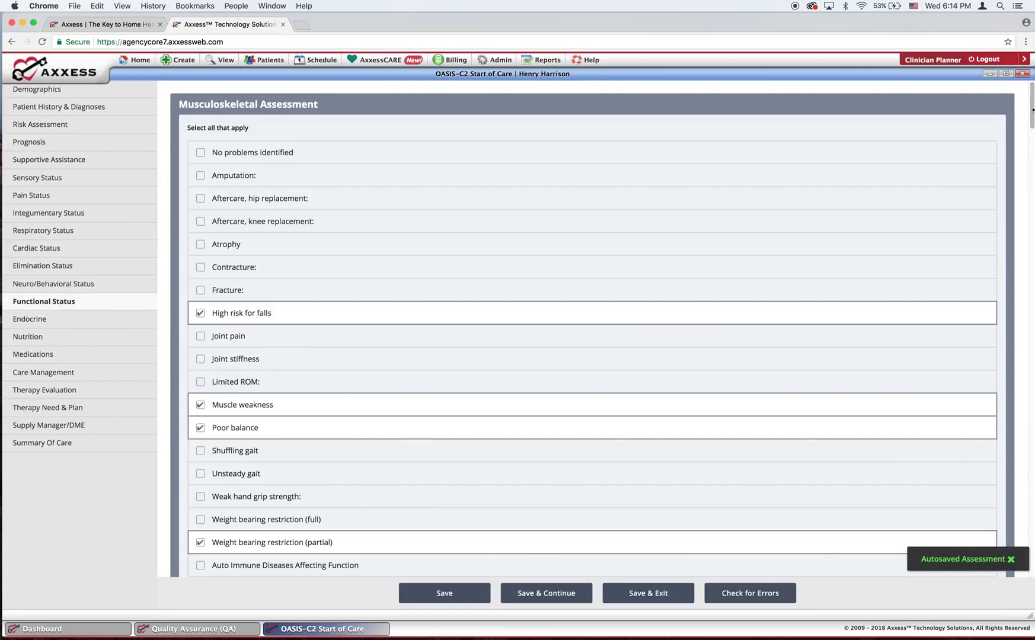
pyautogui.moveTo(1032, 110); pyautogui.dragTo(1032, 512)
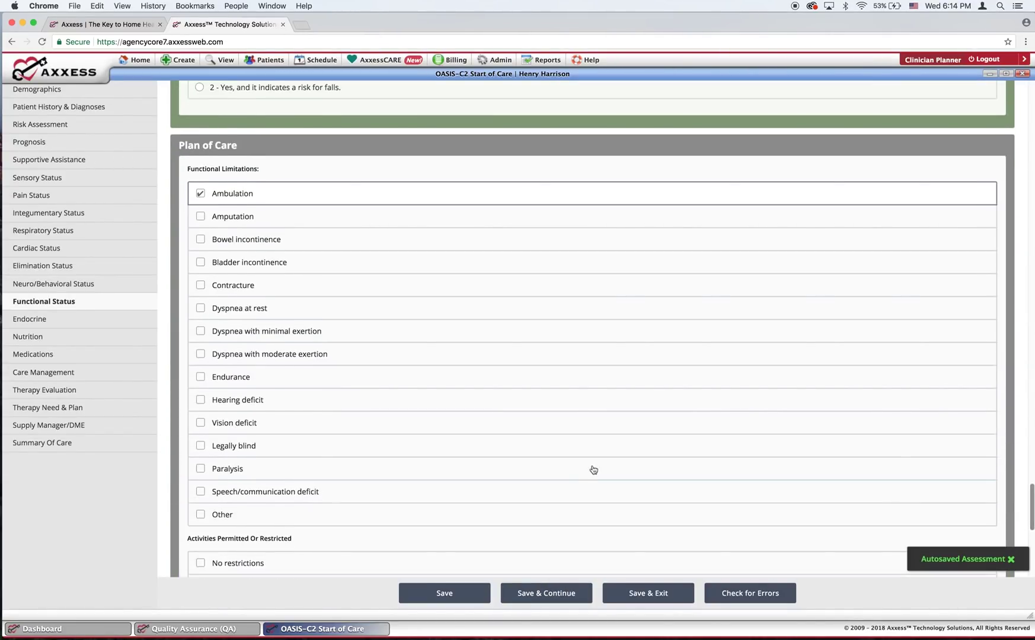
pyautogui.click(201, 240)
pyautogui.click(201, 262)
pyautogui.click(201, 310)
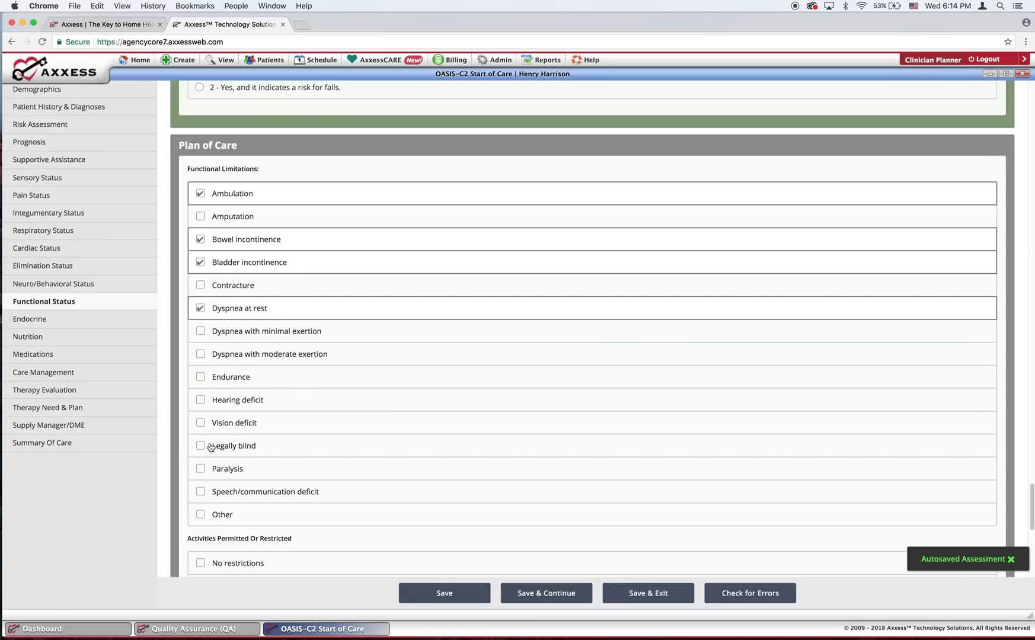
pyautogui.click(201, 424)
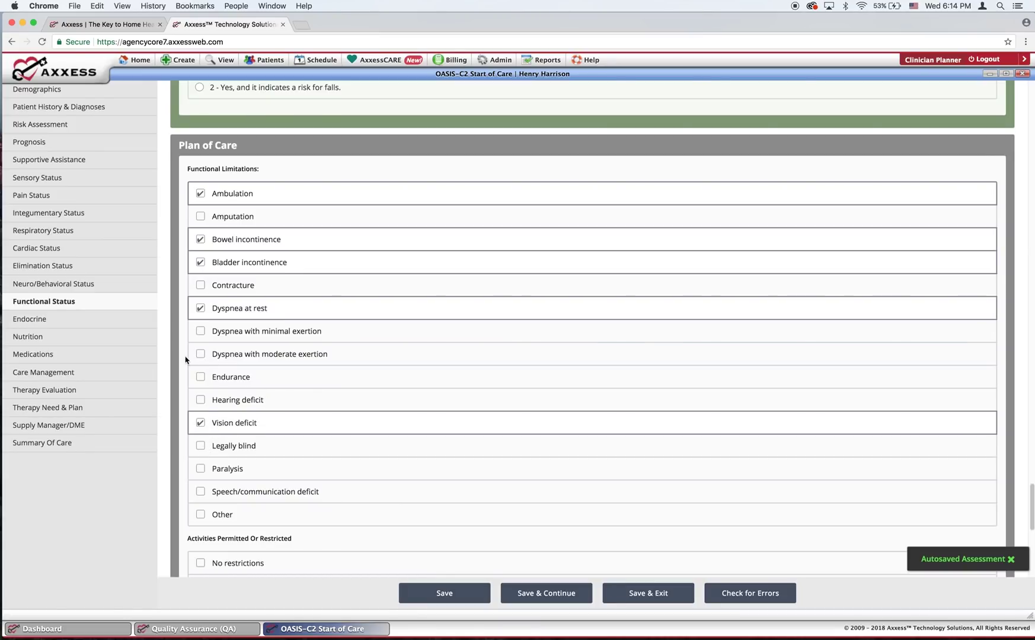
# In Neuro/Behavioral Status, mark Oriented X 3, Agitated, Forgetful and Depressed under Mental/Cognitive Status.
pyautogui.click(64, 285)
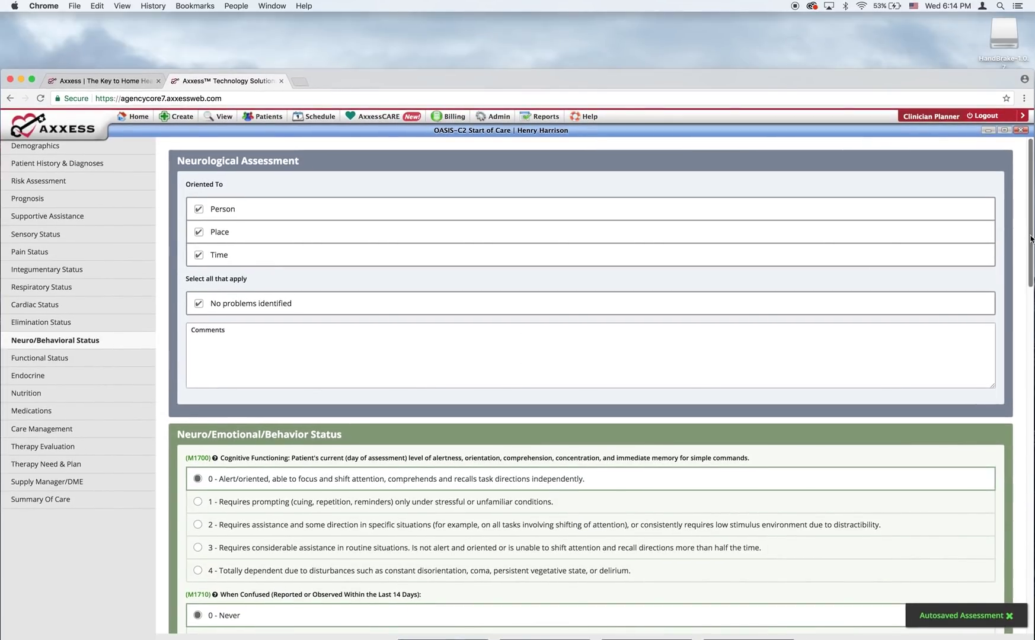
pyautogui.moveTo(1030, 239); pyautogui.dragTo(1032, 471)
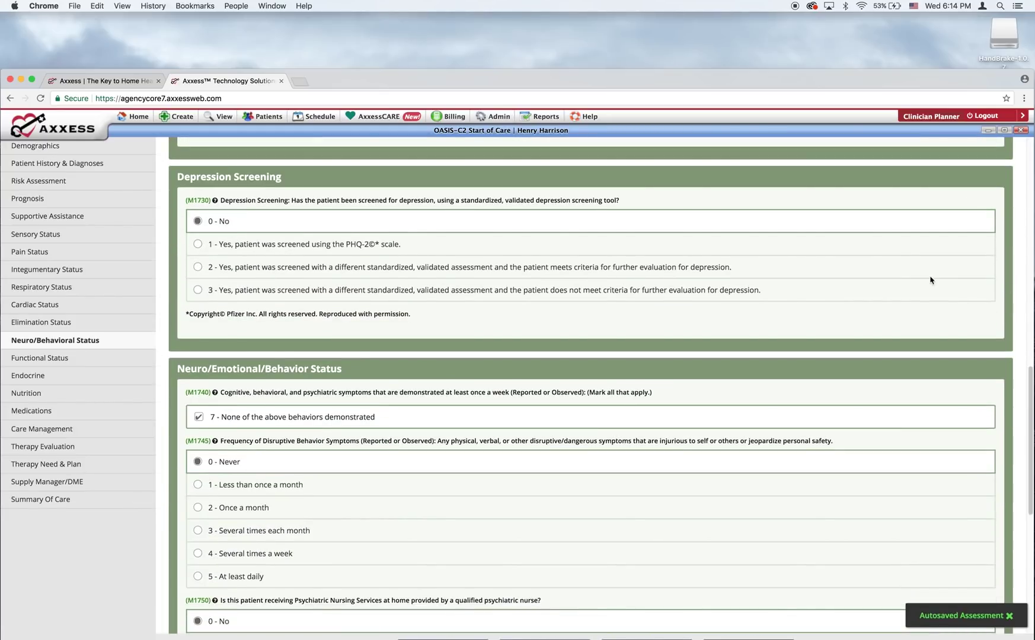
pyautogui.doubleClick(820, 78)
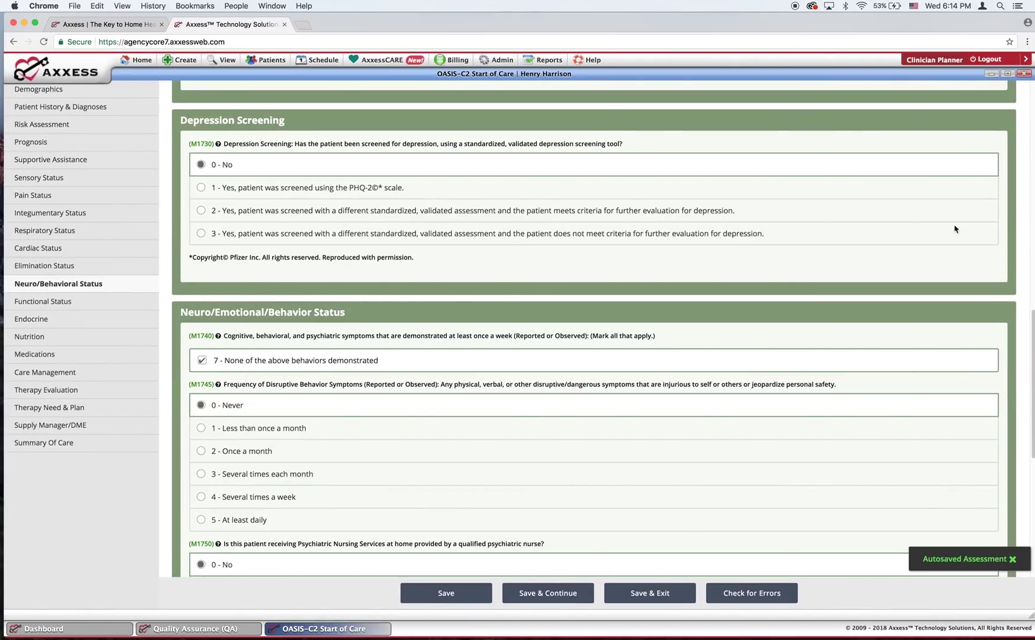
pyautogui.moveTo(1032, 328); pyautogui.dragTo(1031, 441)
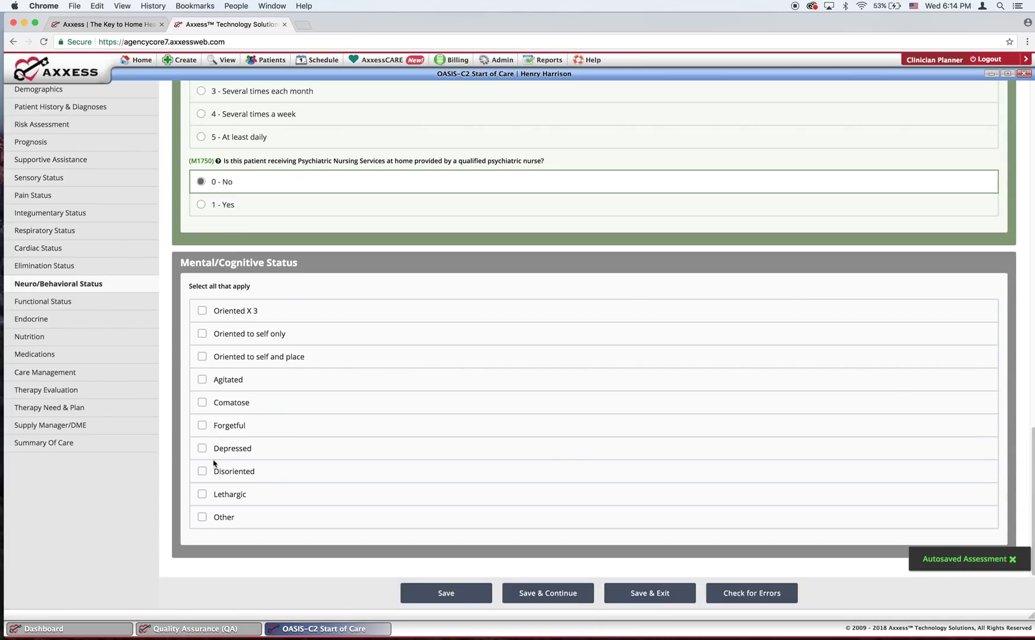
pyautogui.click(202, 311)
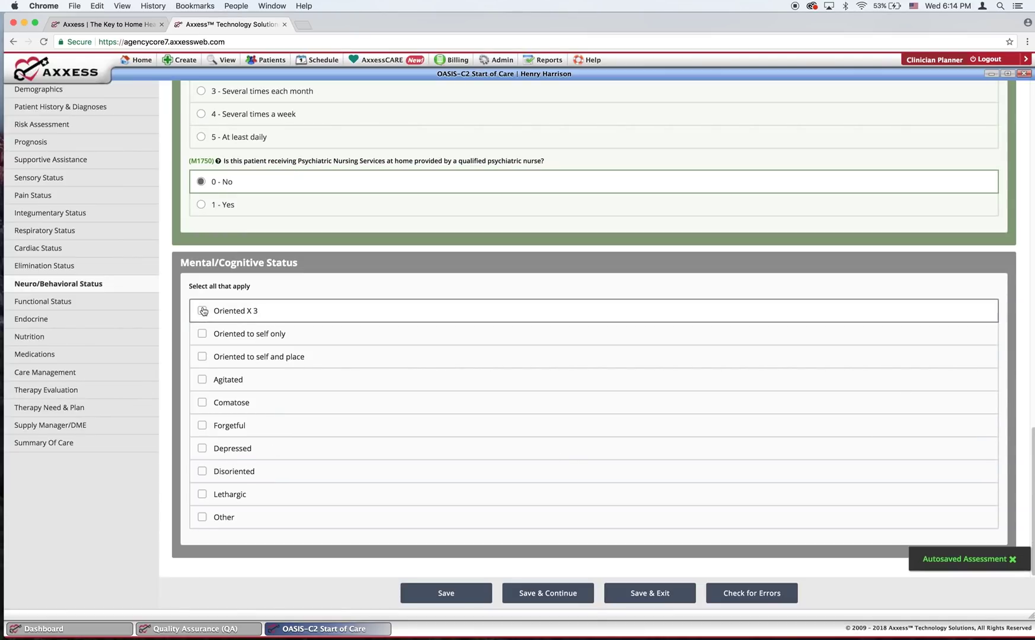
pyautogui.click(202, 381)
pyautogui.click(202, 426)
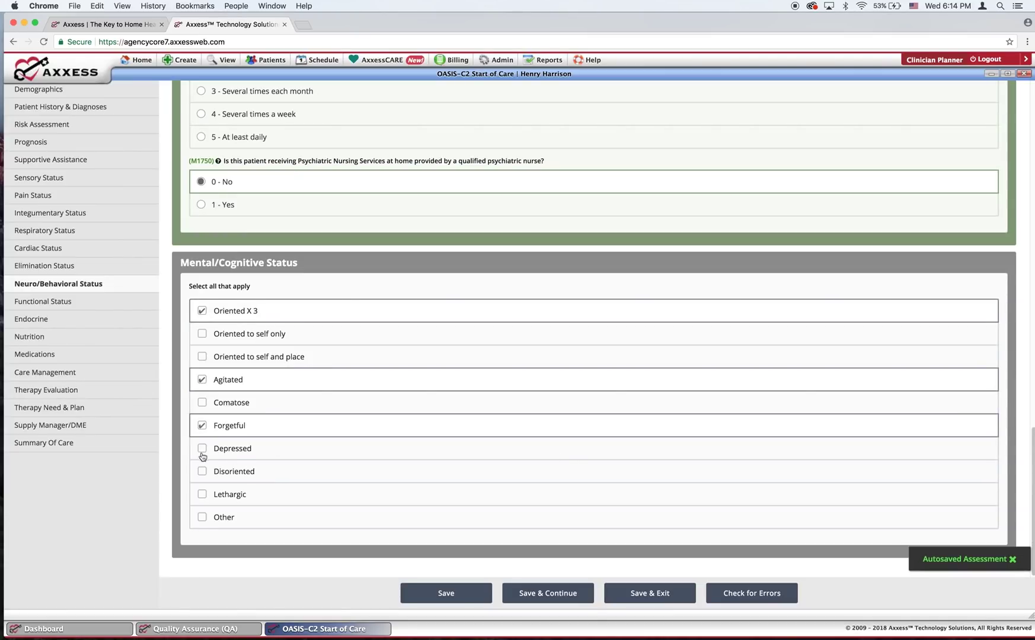
pyautogui.click(202, 448)
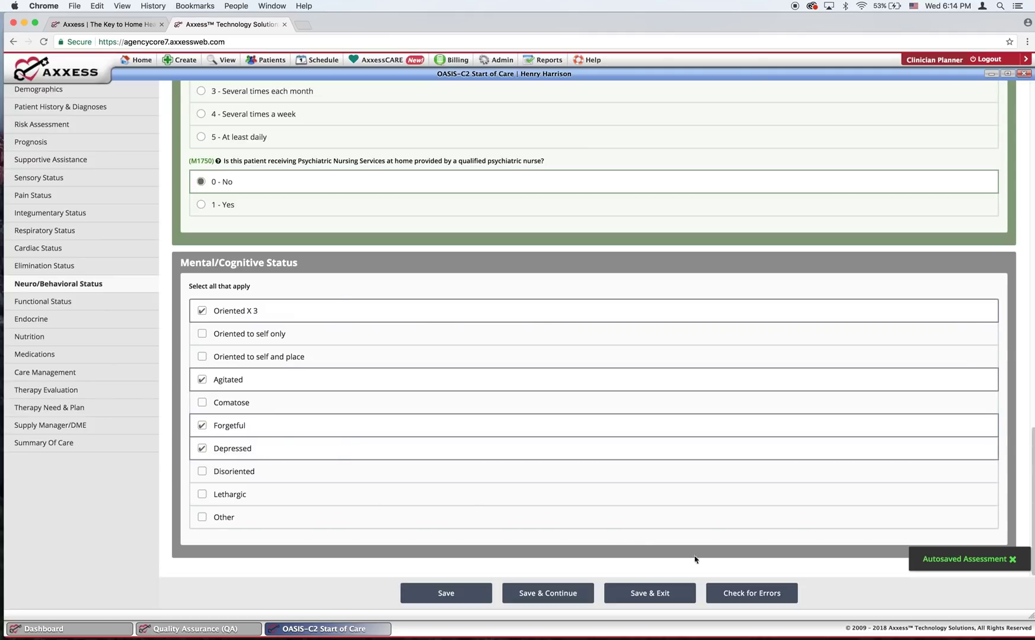
# Check the OASIS assessment for errors, close the validation report, and save and exit to the QA Center.
pyautogui.click(753, 596)
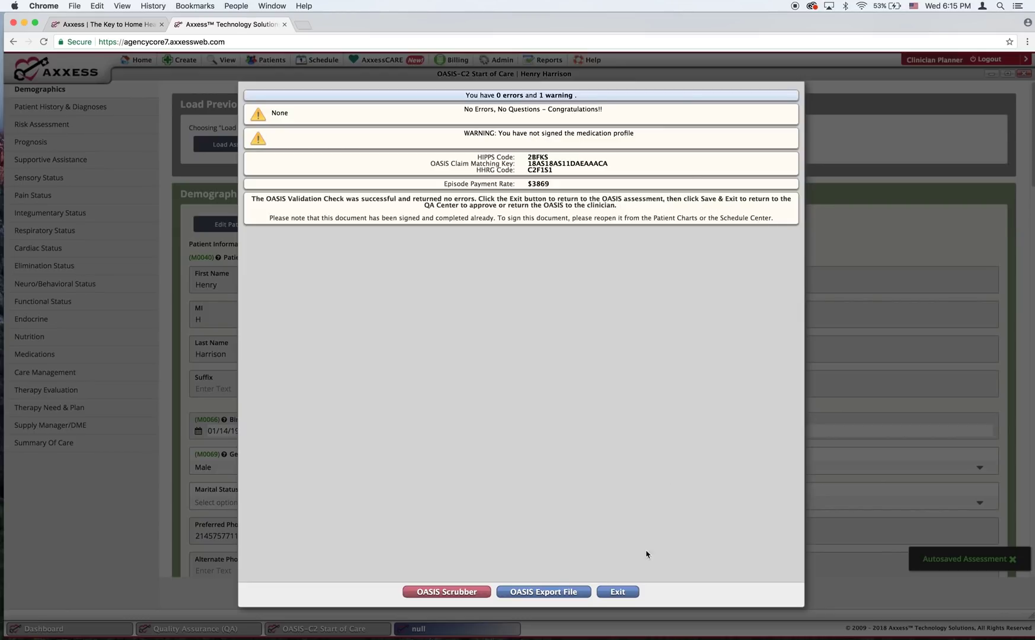
pyautogui.click(624, 597)
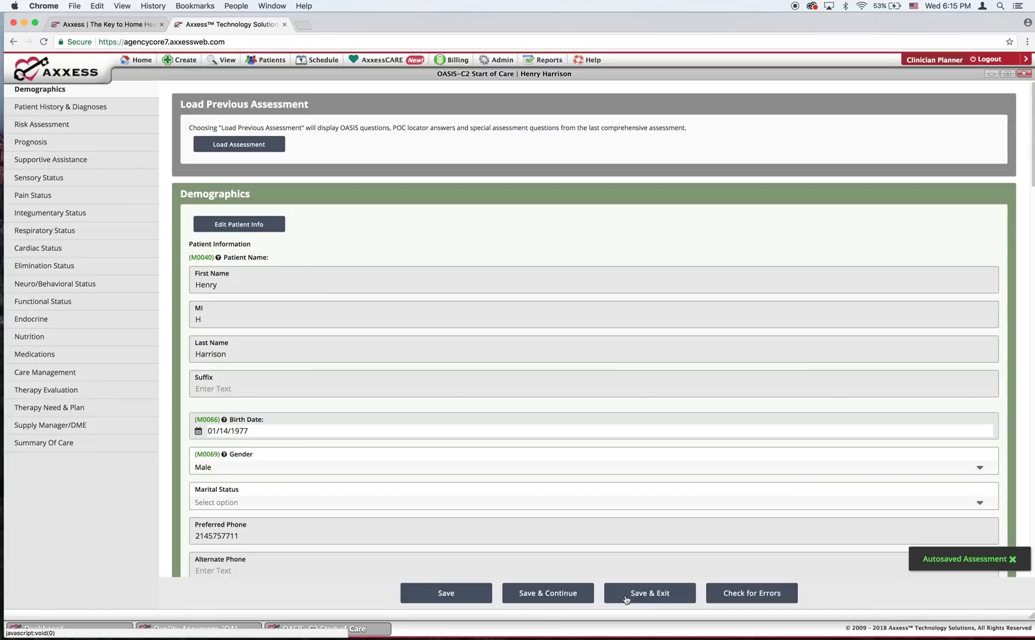
pyautogui.click(656, 594)
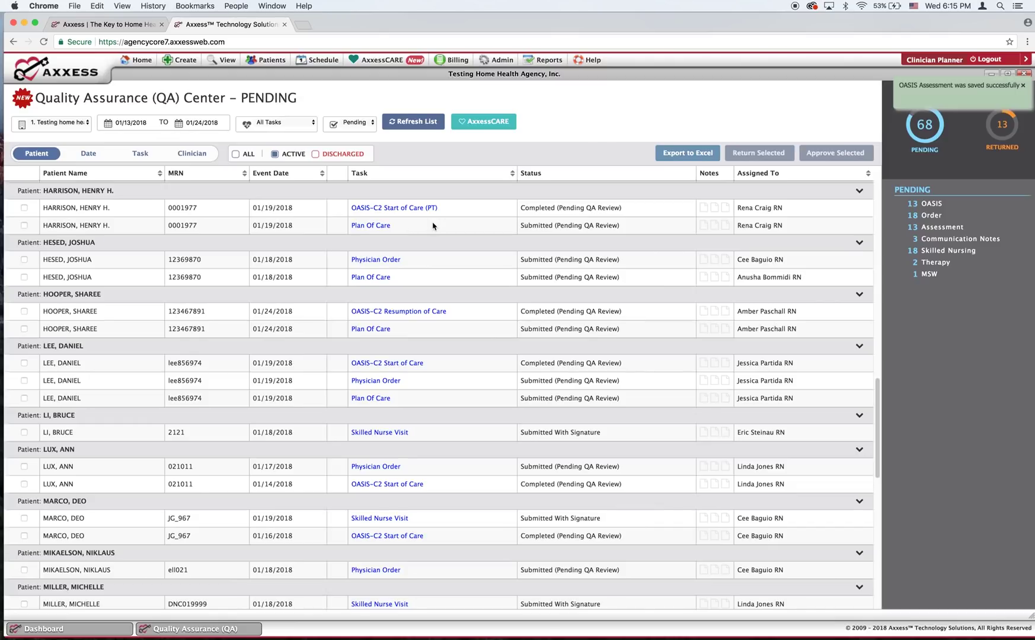
# Open the same patient's Plan of Care from the pending QA list for editing.
pyautogui.click(375, 229)
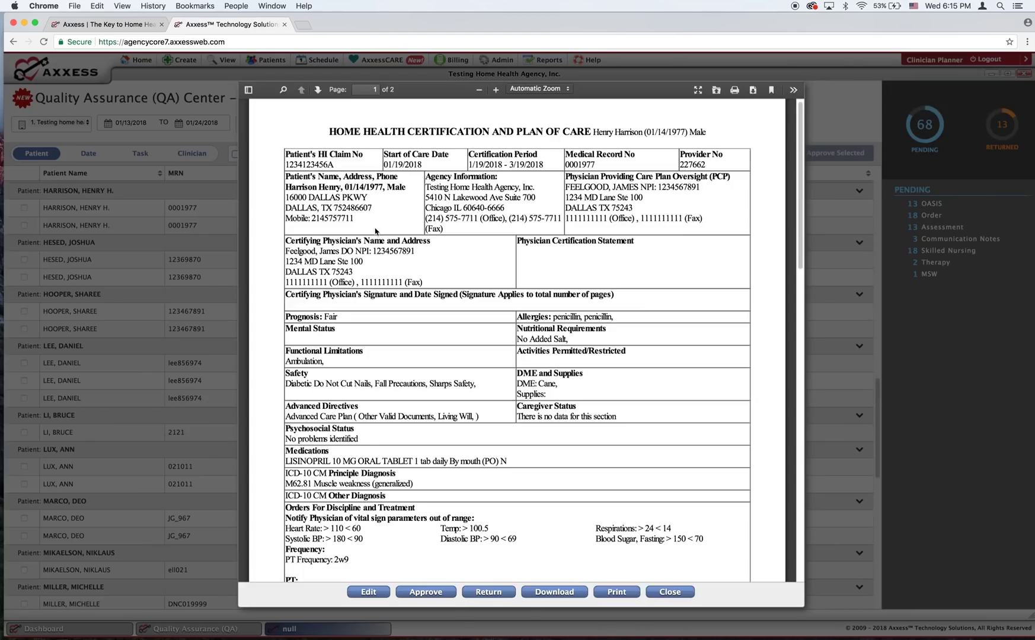
pyautogui.click(369, 592)
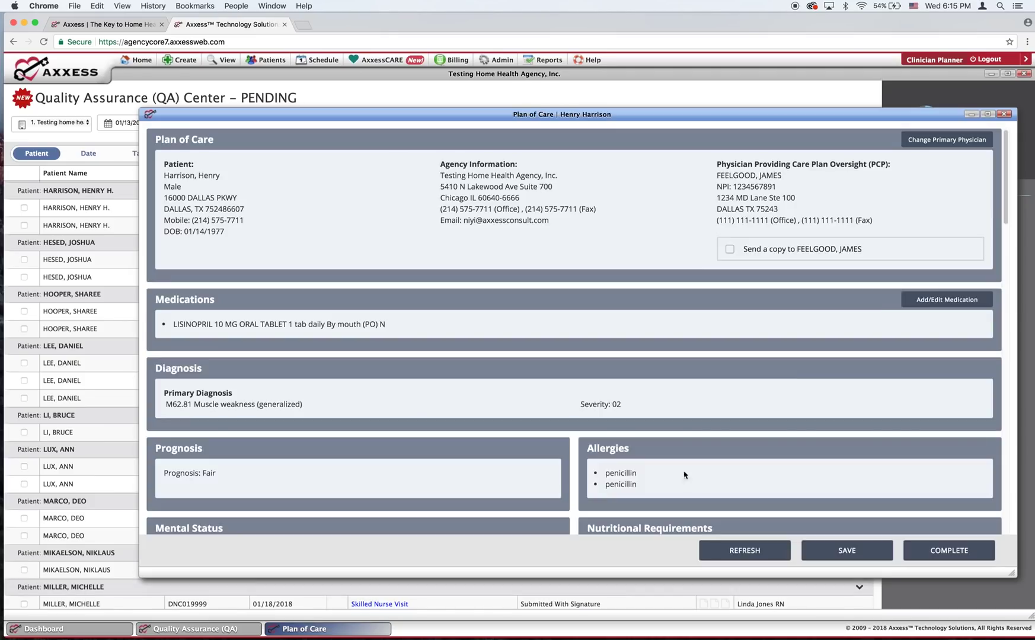
# Refresh the Plan of Care to bring in the OASIS assessment changes, and complete the plan.
pyautogui.click(987, 115)
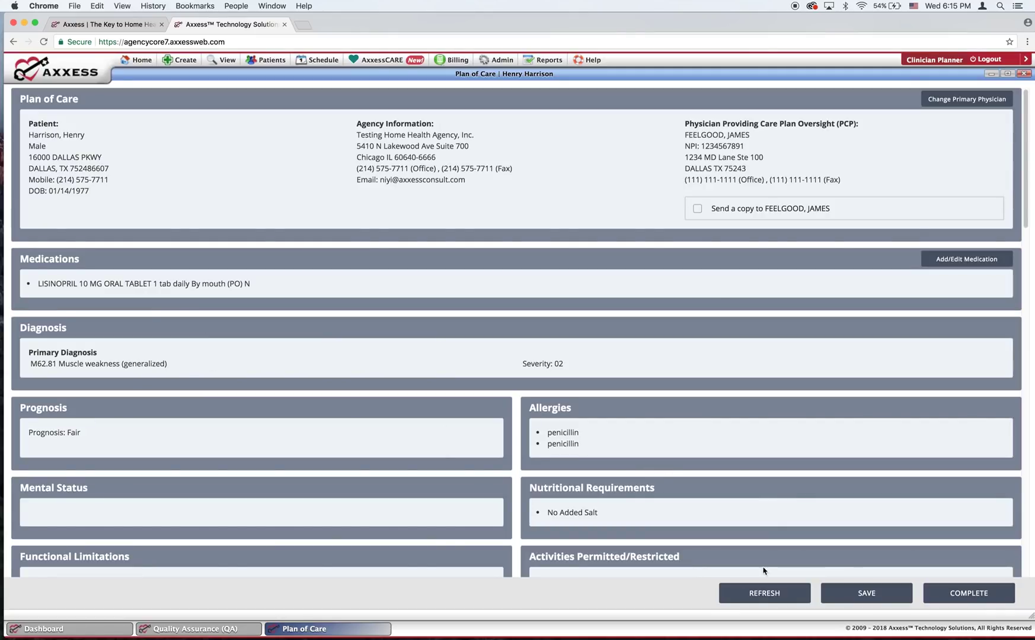
pyautogui.click(763, 595)
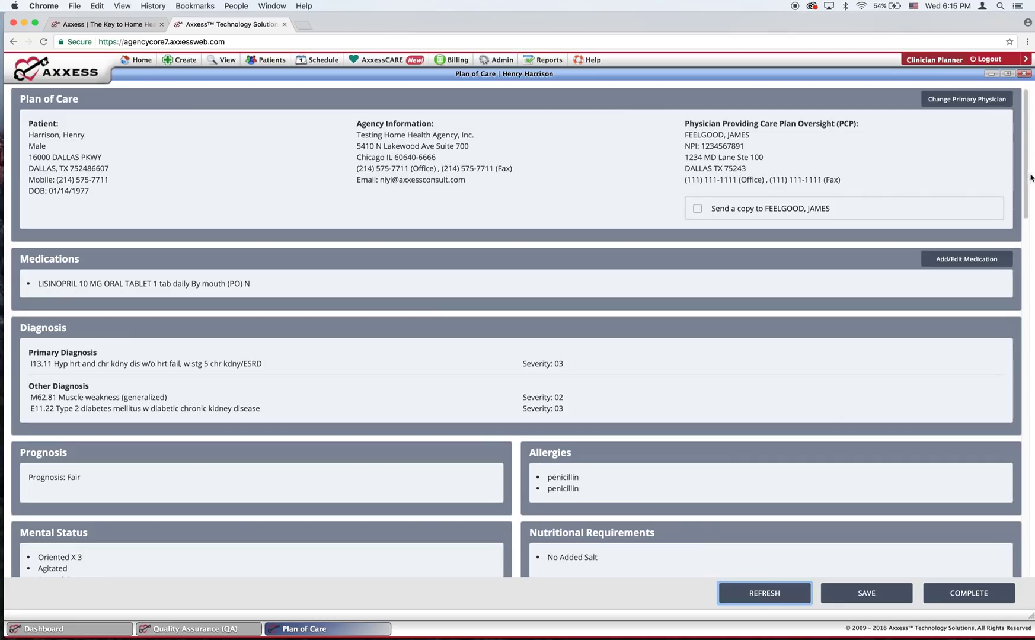
pyautogui.scroll(-5, 1024, 182)
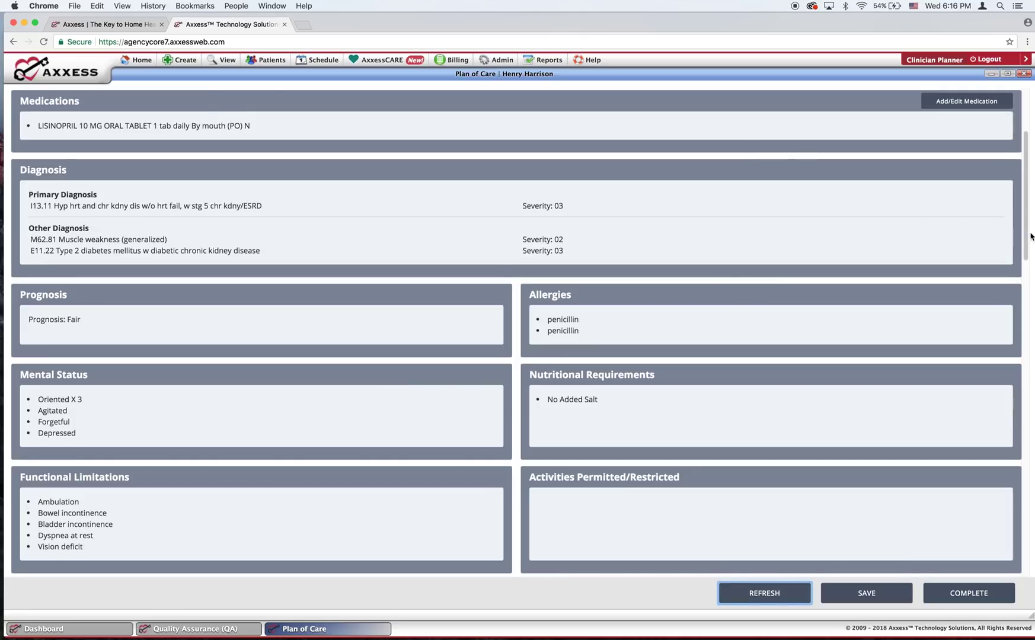
pyautogui.scroll(-10, 1024, 234)
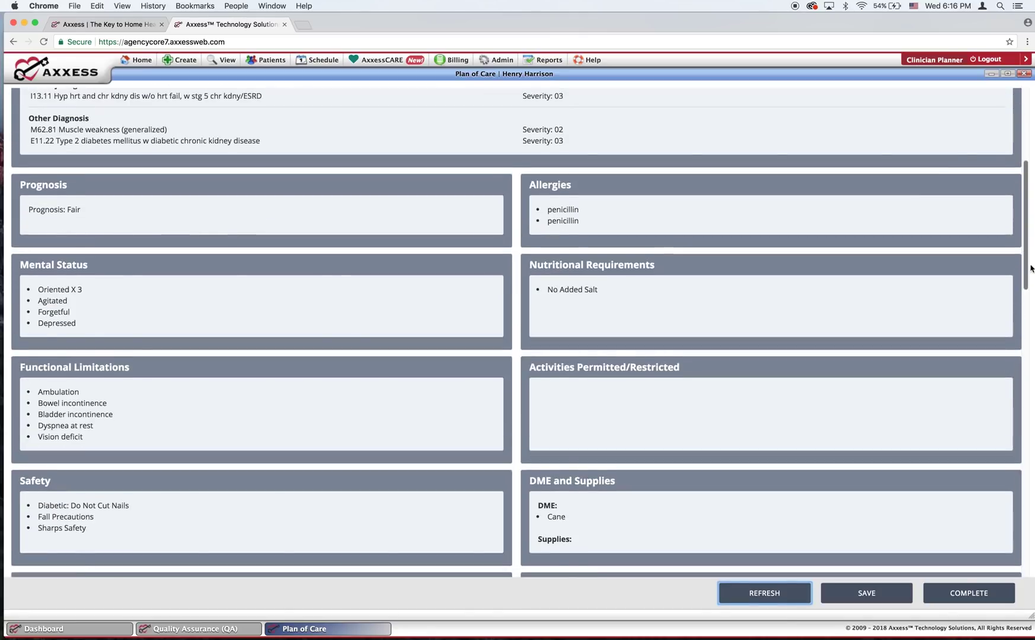
pyautogui.scroll(-6, 1024, 296)
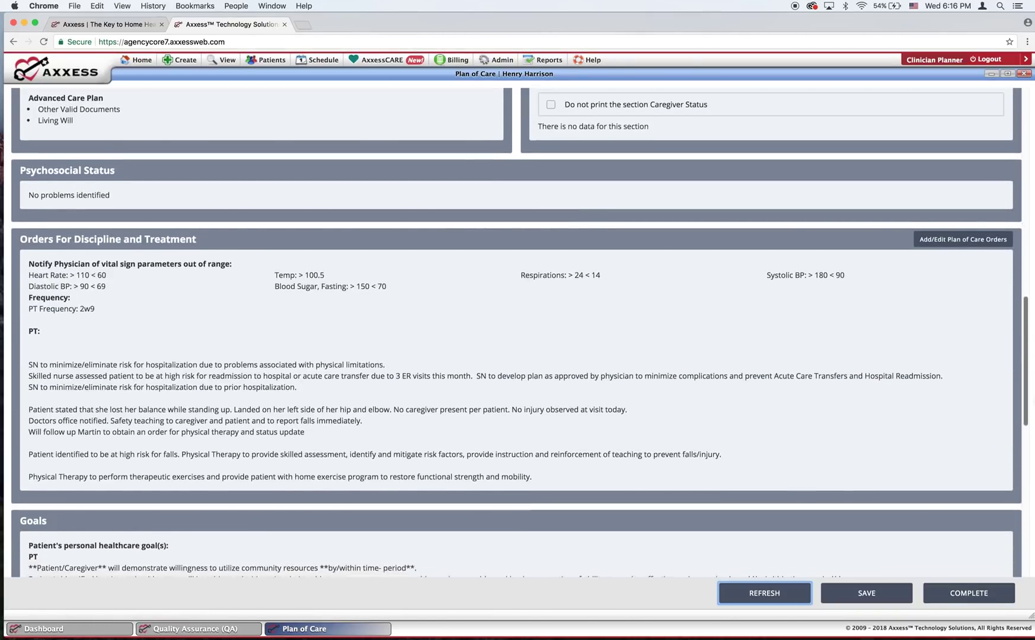
pyautogui.scroll(5, 975, 375)
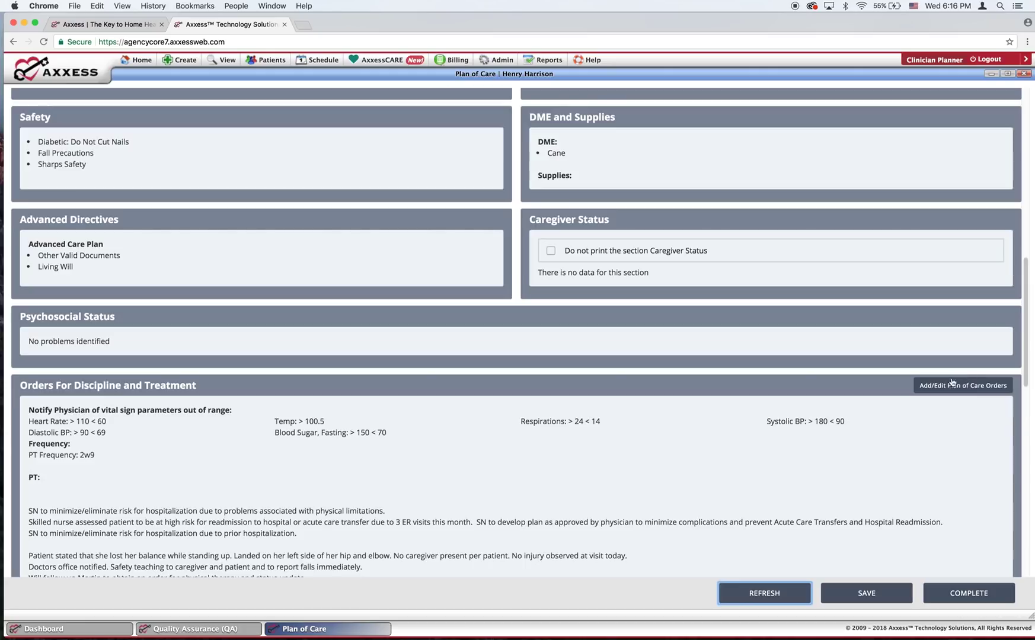
pyautogui.scroll(-5, 1004, 360)
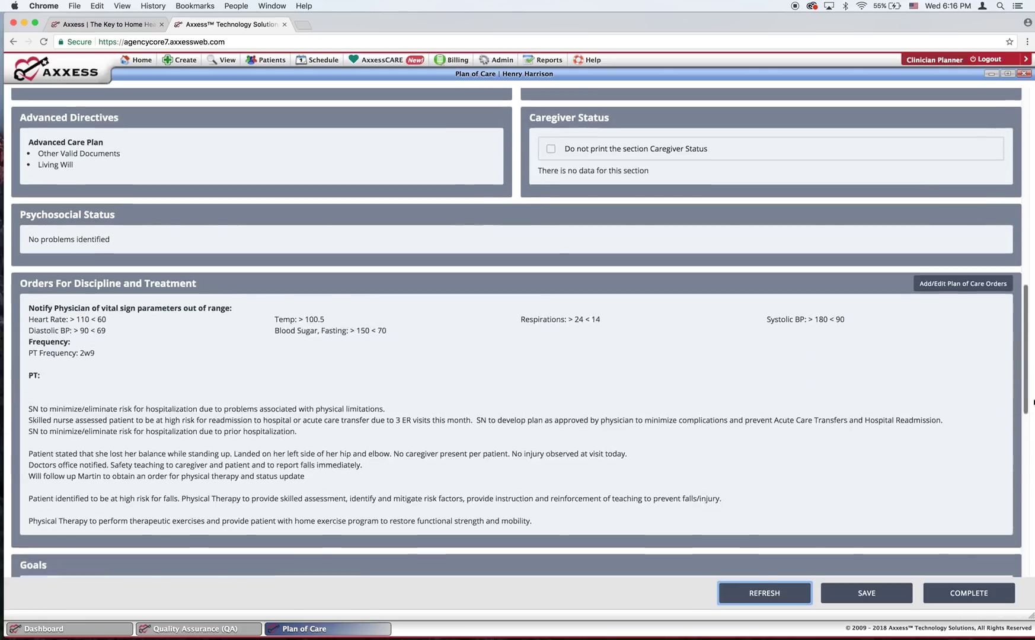
pyautogui.click(970, 600)
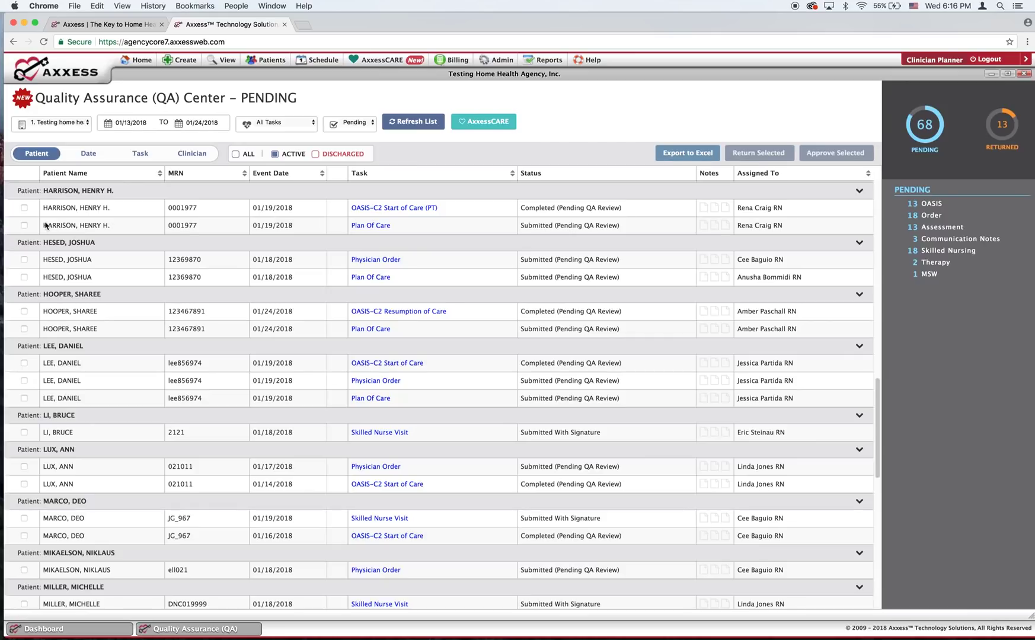
# Approve the patient's pending Plan of Care in the QA Center, and close the QA Center.
pyautogui.click(24, 226)
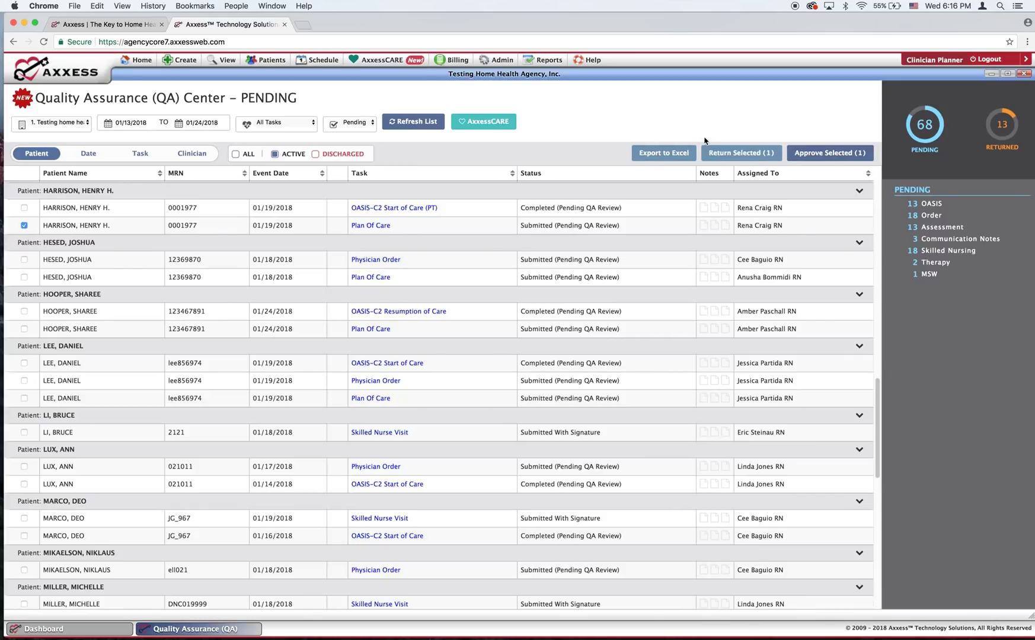
pyautogui.click(819, 157)
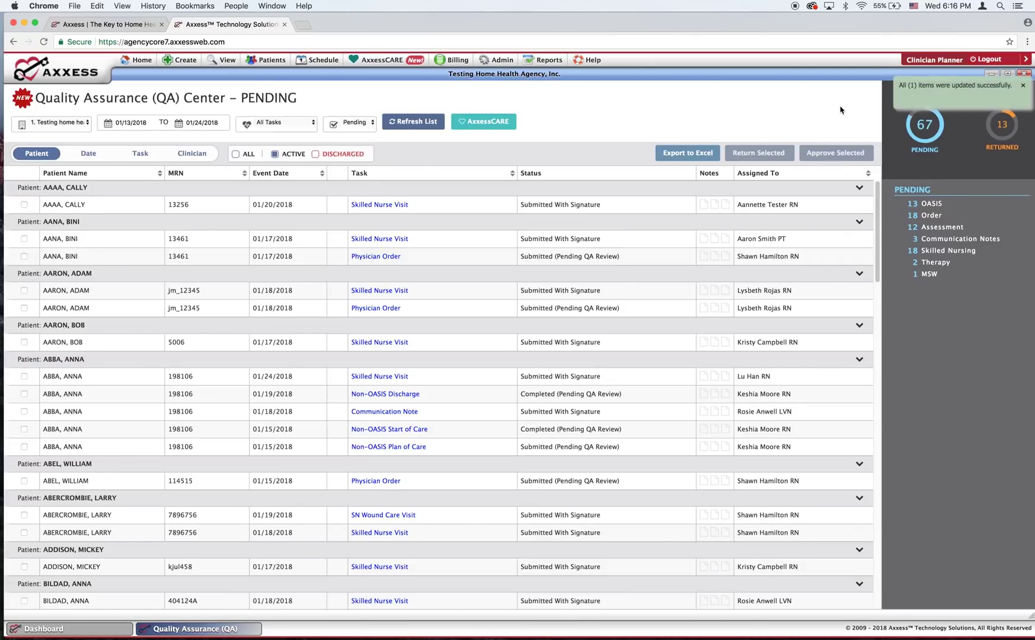
pyautogui.click(1023, 85)
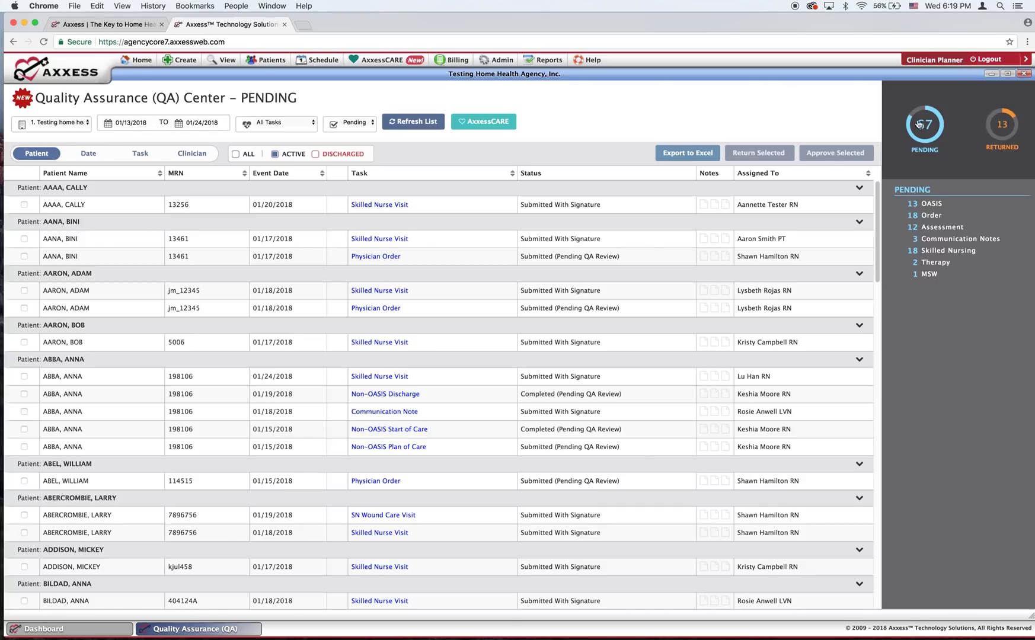
pyautogui.click(1024, 74)
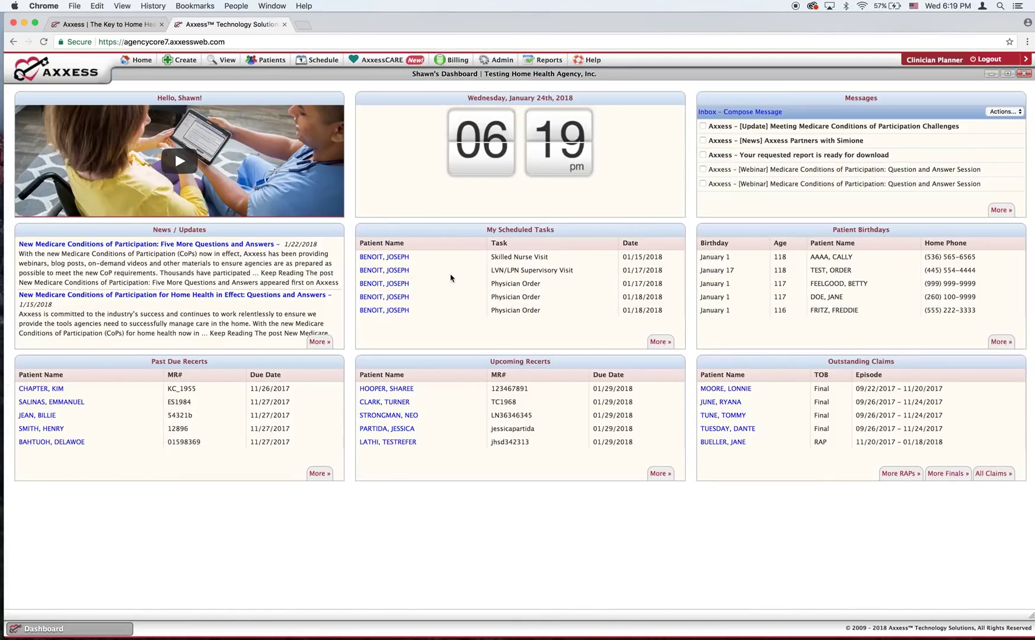
# Open Patient Charts, search the active patients by last name, and bring up the same patient's chart.
pyautogui.moveTo(270, 61)
pyautogui.click(270, 74)
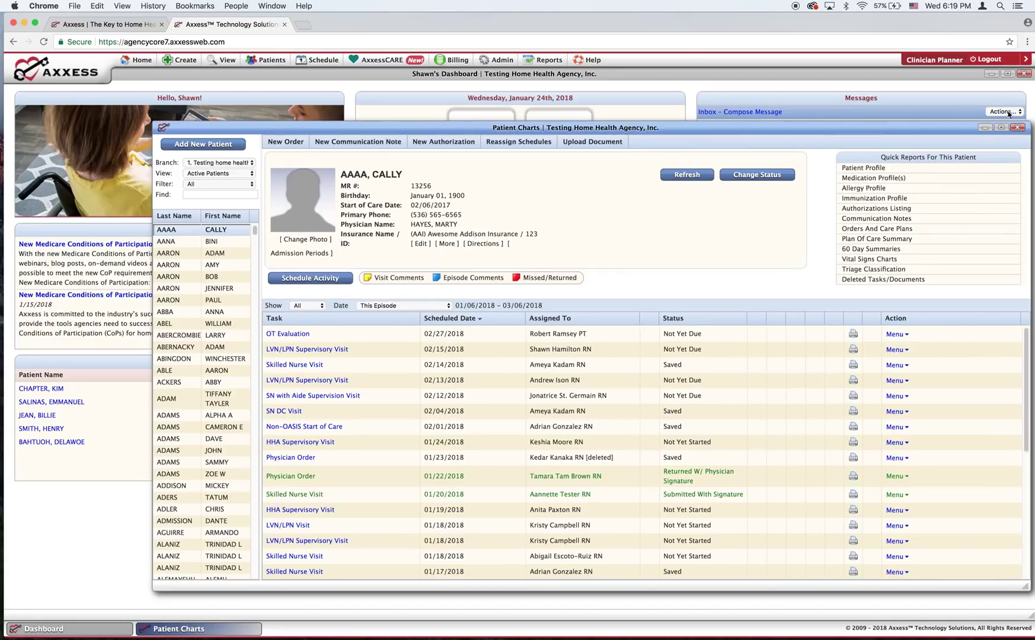
pyautogui.click(1001, 128)
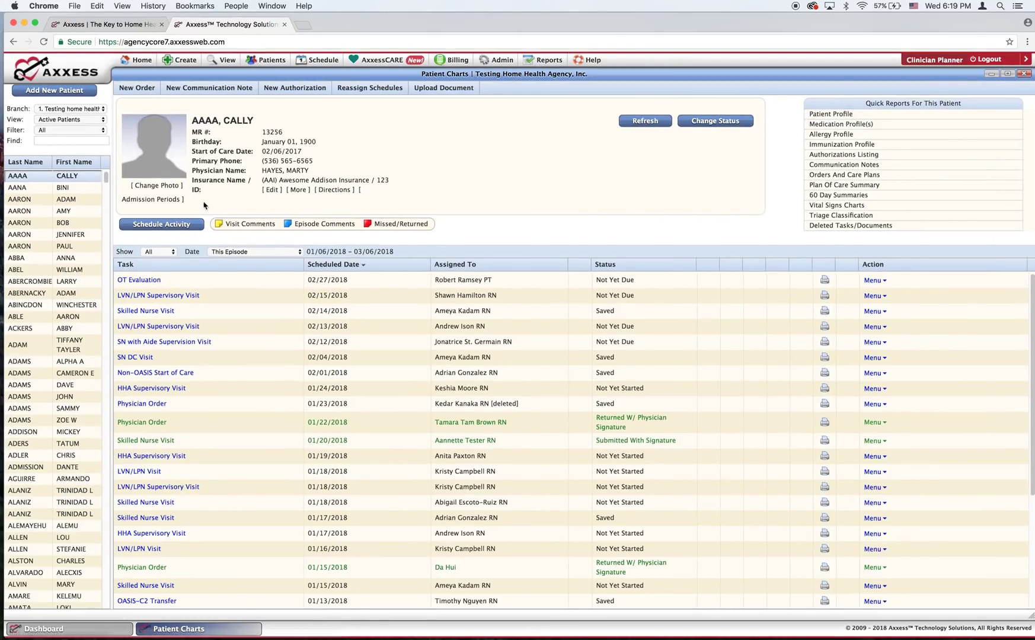
pyautogui.click(52, 141)
pyautogui.write('hrr')
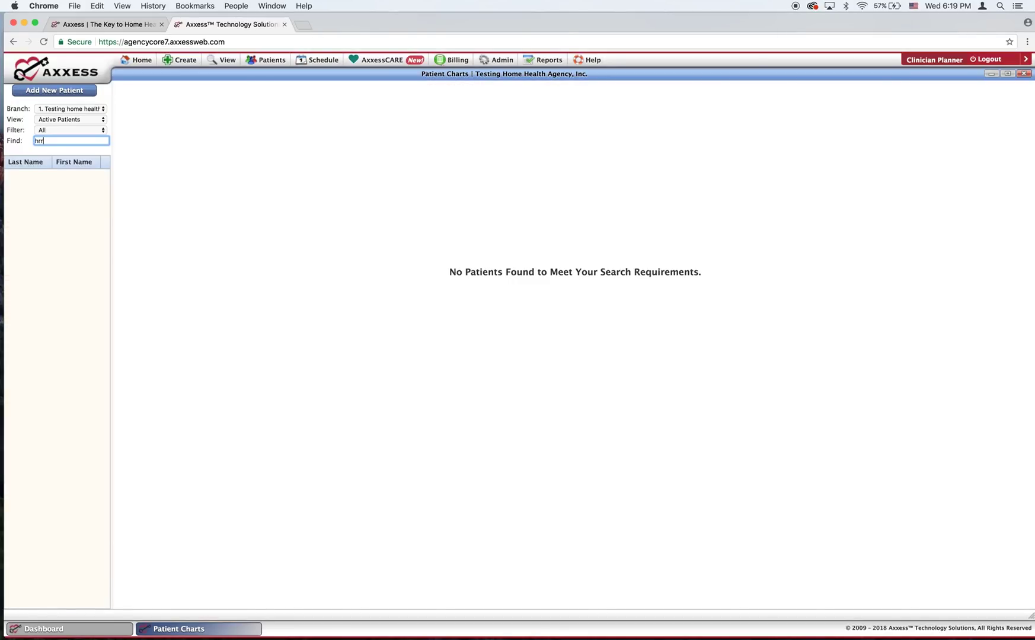
pyautogui.write('arris')
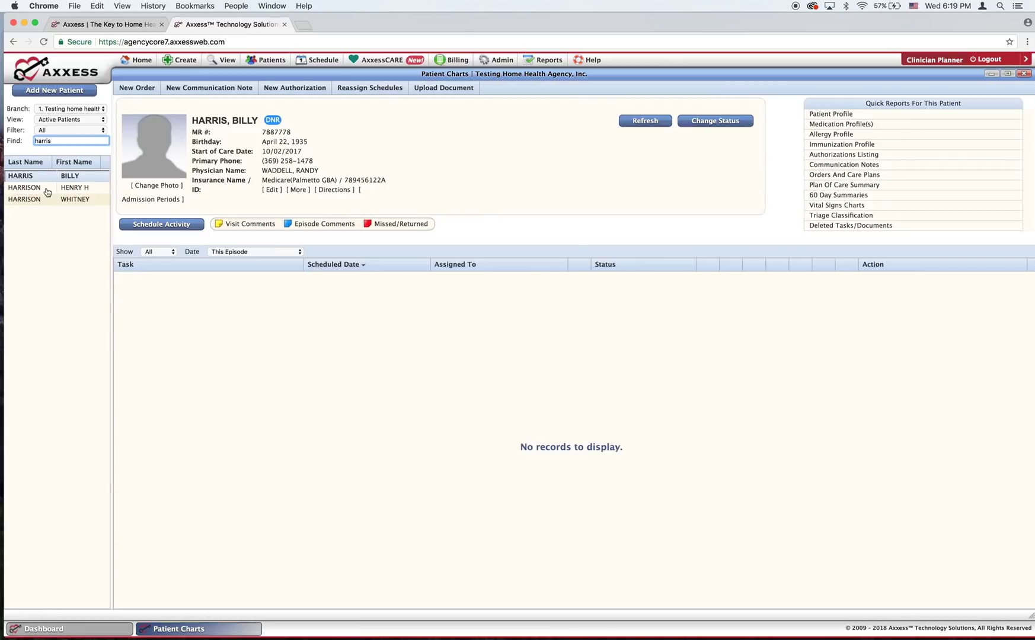
pyautogui.click(69, 188)
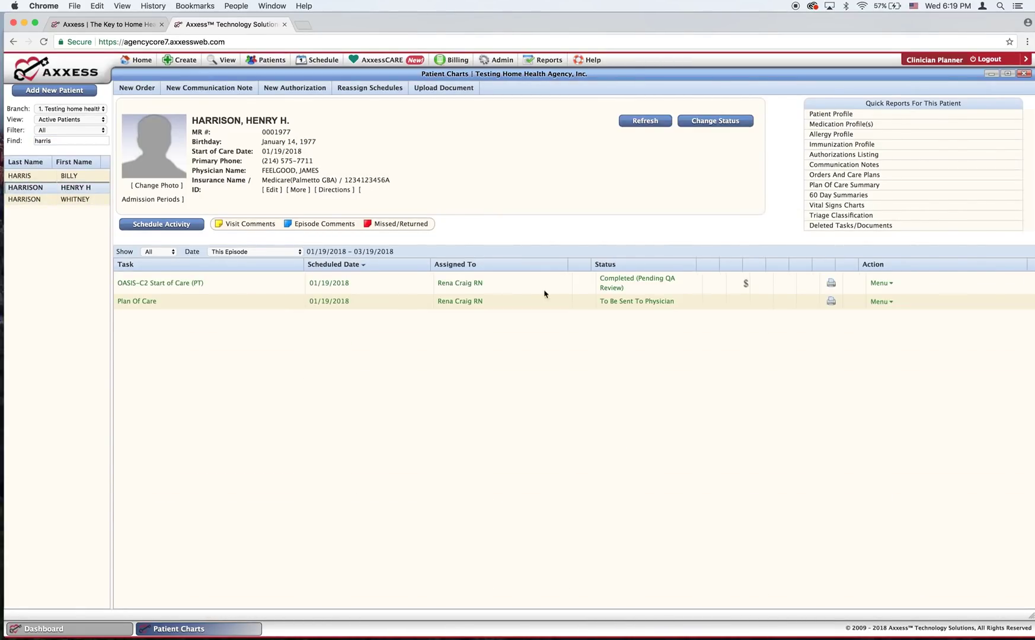
# View the patient's Plan of Care Summary of current orders from the chart, and close it.
pyautogui.click(841, 185)
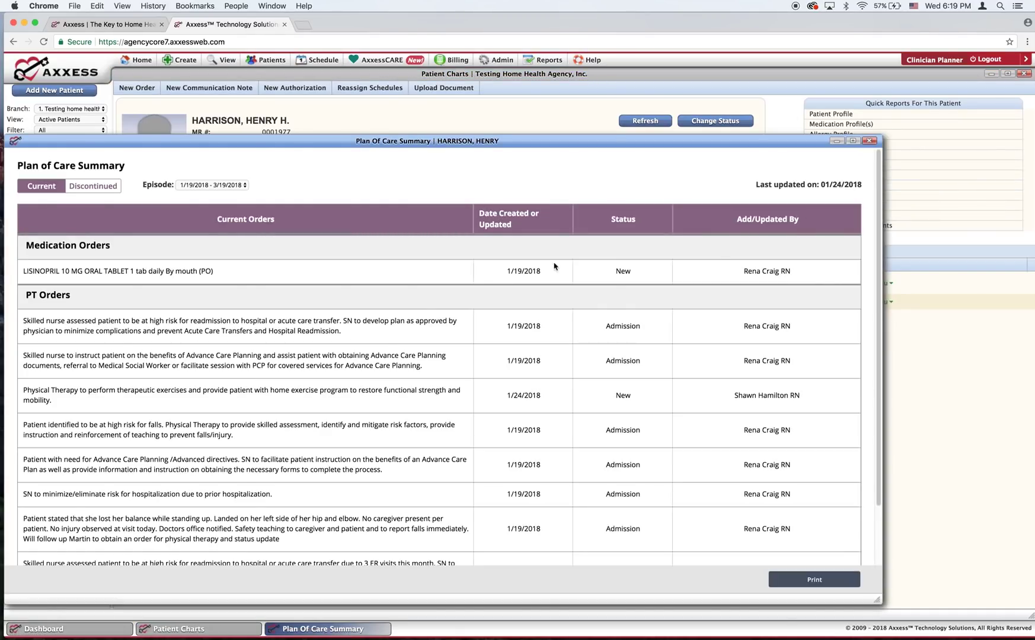
pyautogui.click(852, 140)
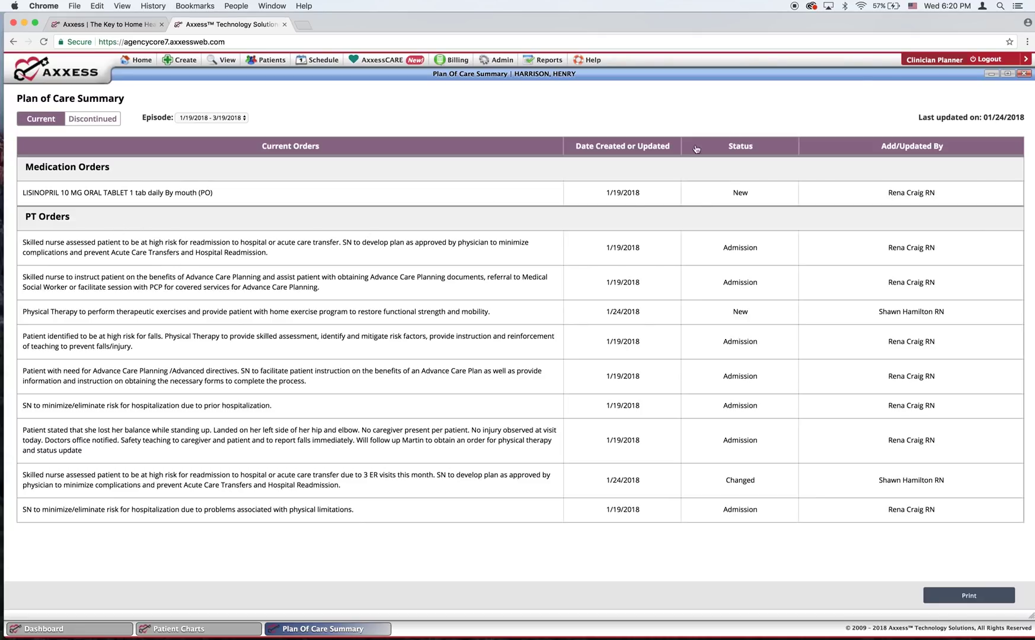
pyautogui.click(1023, 75)
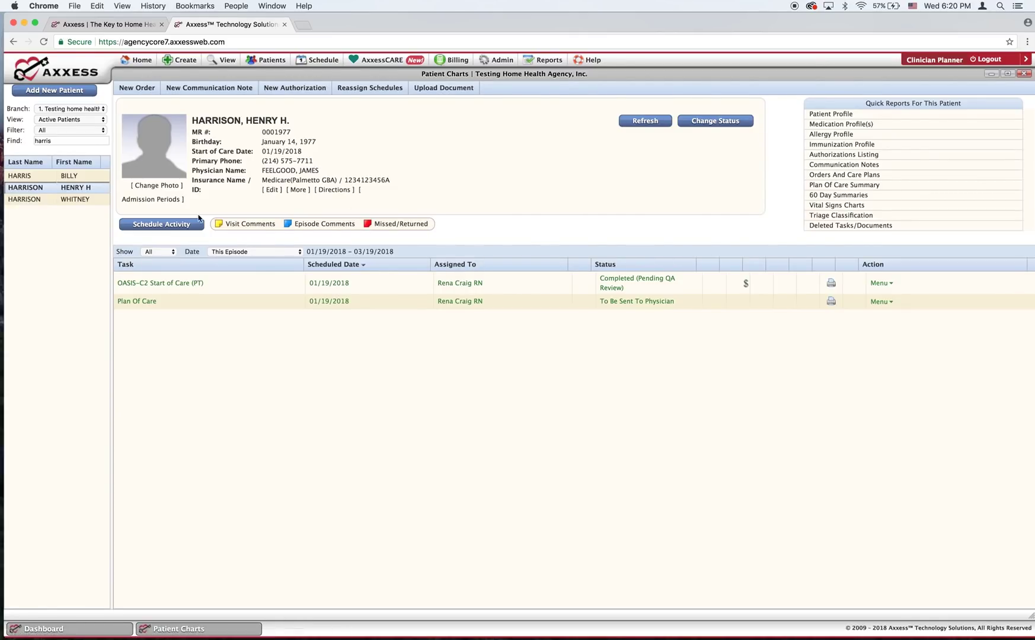
# Open the Schedule Center from the patient's chart and show the scheduler.
pyautogui.click(170, 228)
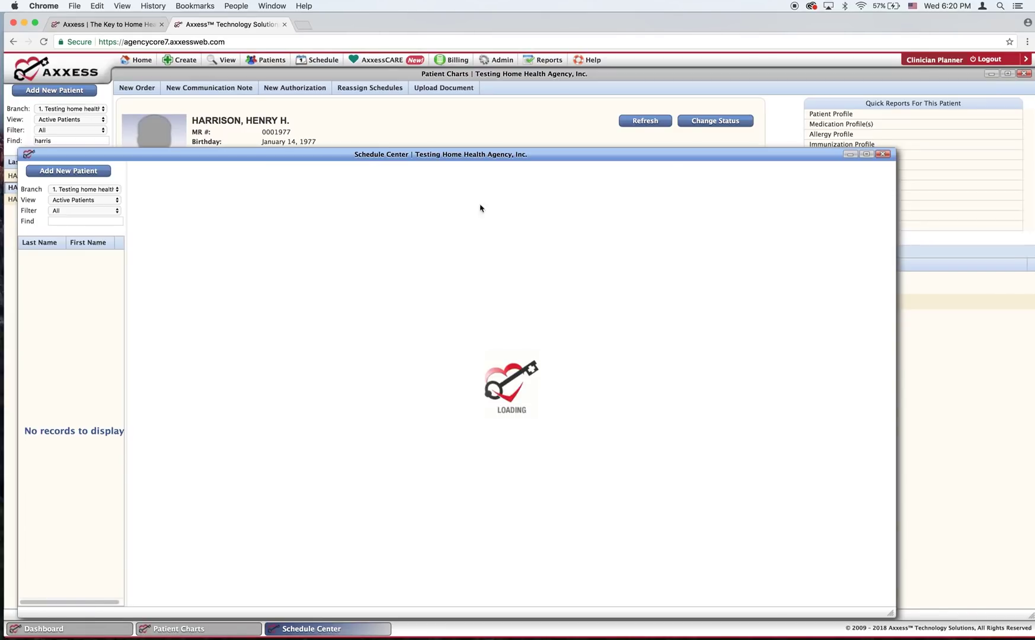
pyautogui.click(866, 154)
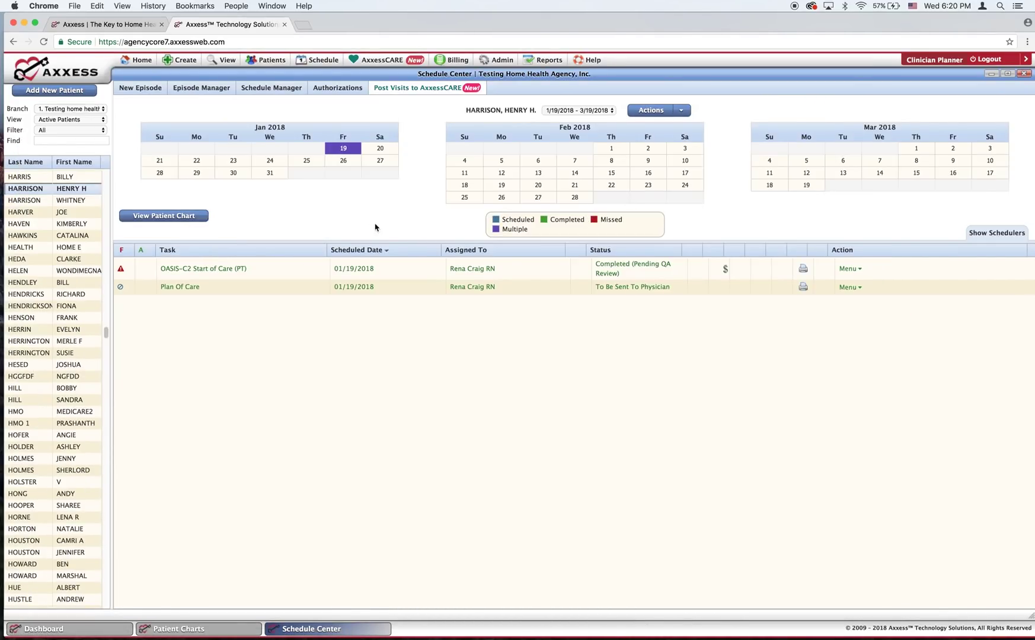
pyautogui.click(994, 234)
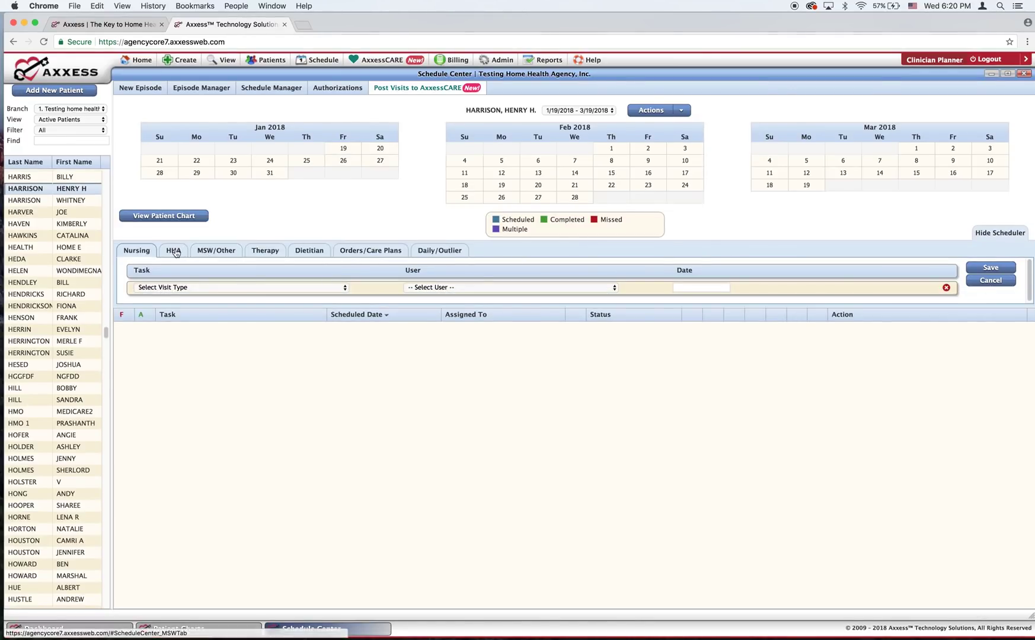
# Schedule a nursing task of type Skilled Nurse Visit for 2/2/2018, assigned to an HHA user, and save it.
pyautogui.click(195, 288)
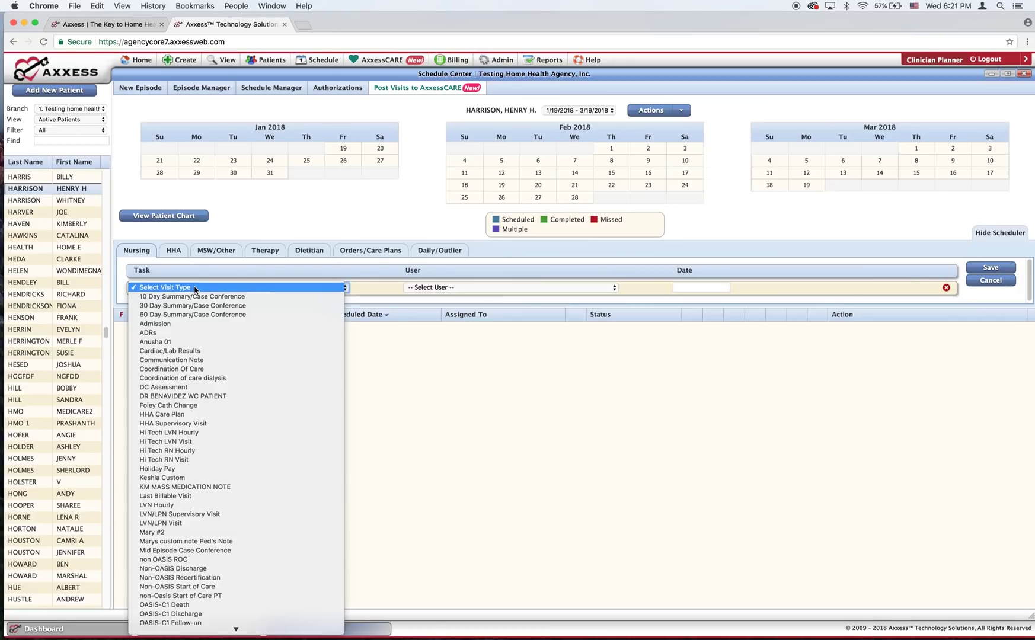
pyautogui.press('s')
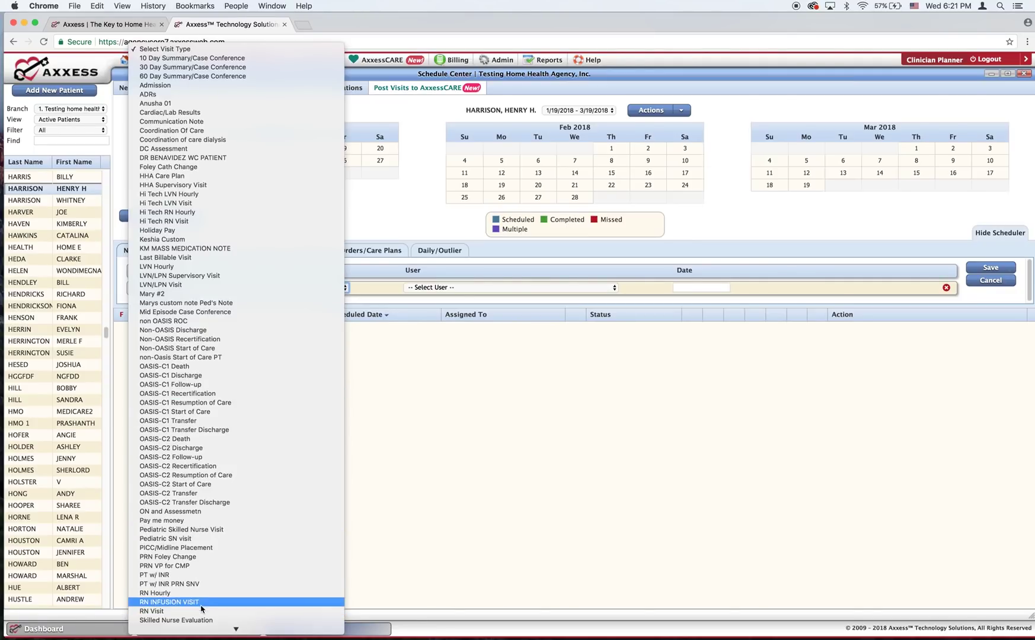
pyautogui.moveTo(236, 629)
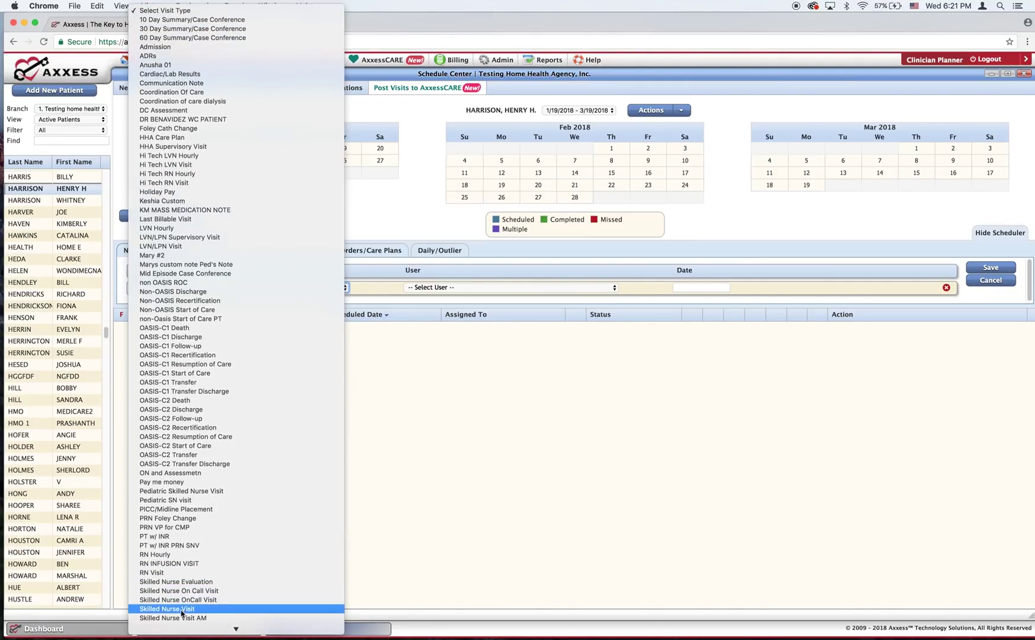
pyautogui.click(182, 609)
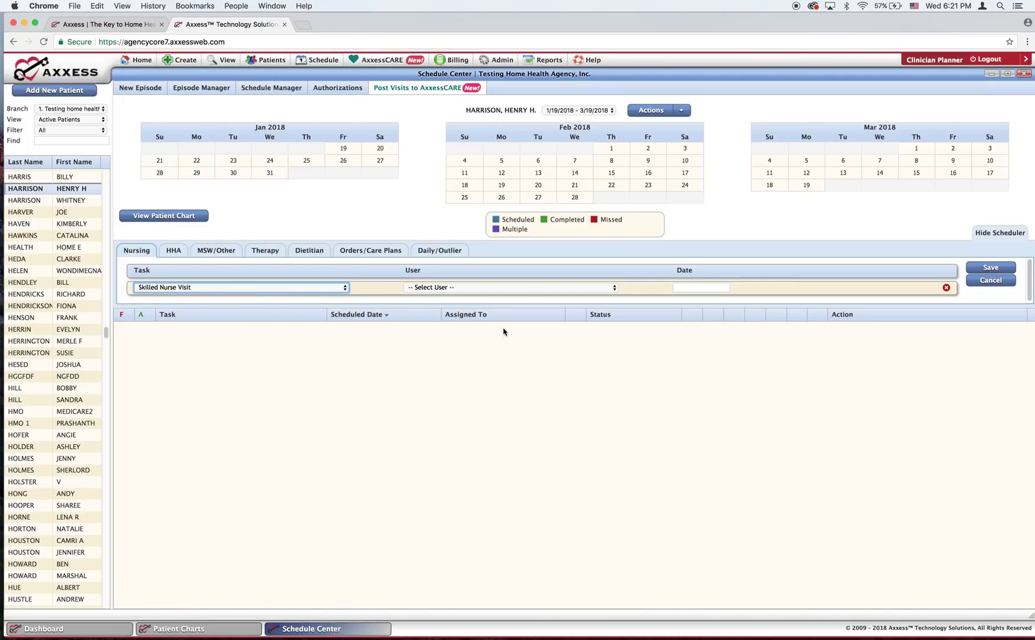
pyautogui.click(500, 289)
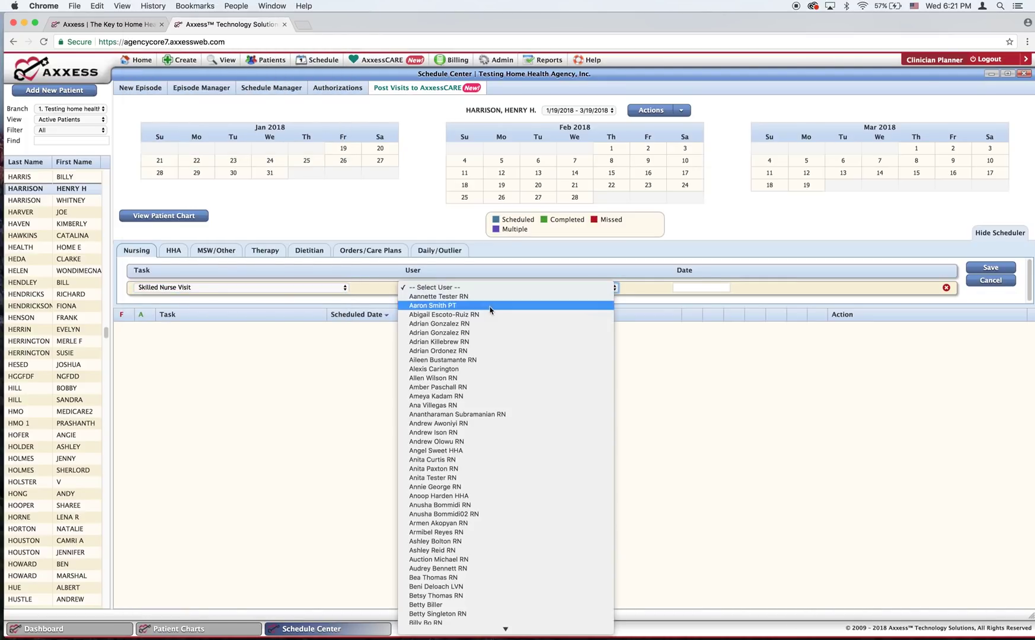
pyautogui.click(472, 449)
pyautogui.click(694, 288)
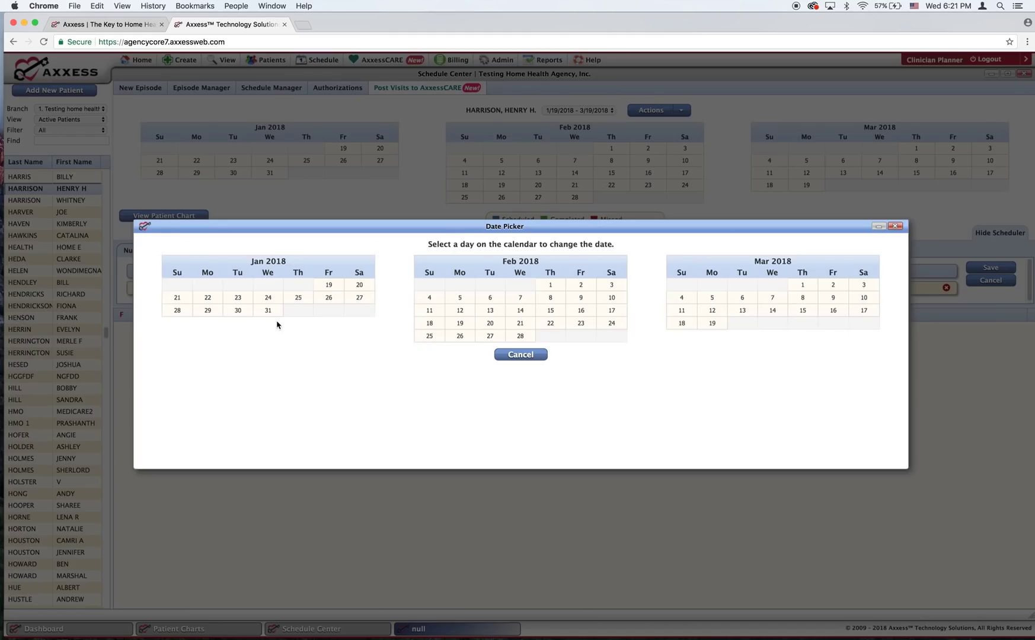
pyautogui.click(582, 286)
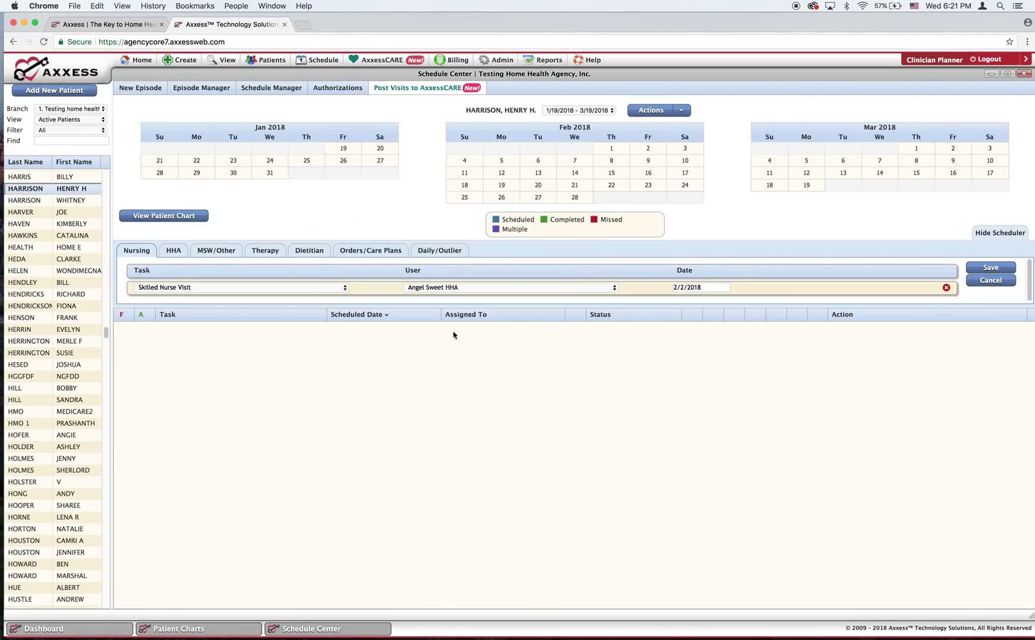
pyautogui.click(986, 270)
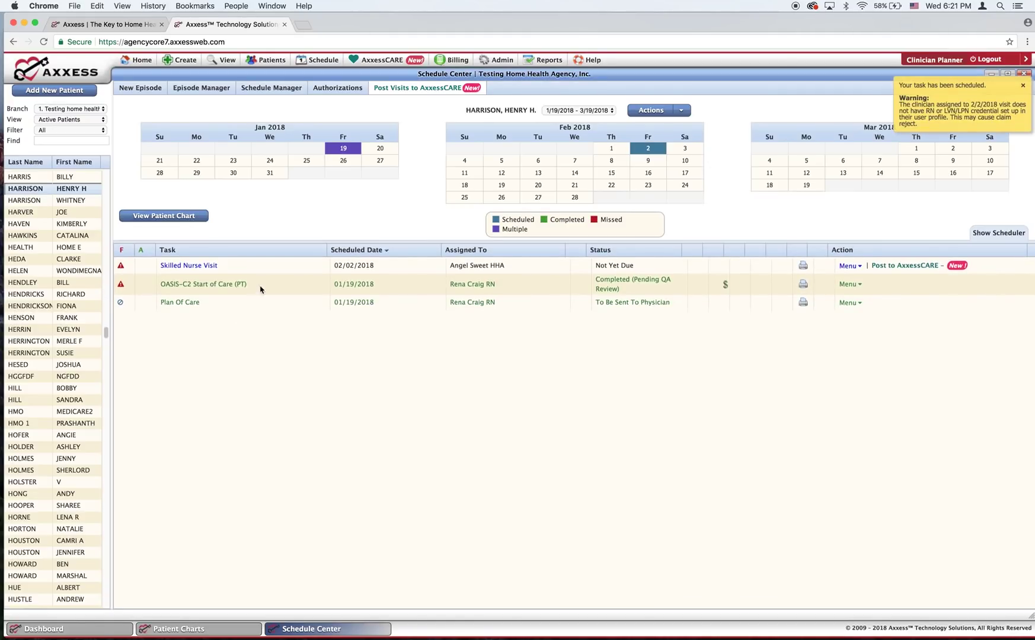
# Open the note for the 02/02/2018 Skilled Nurse Visit and view the POC Summary from it.
pyautogui.click(190, 265)
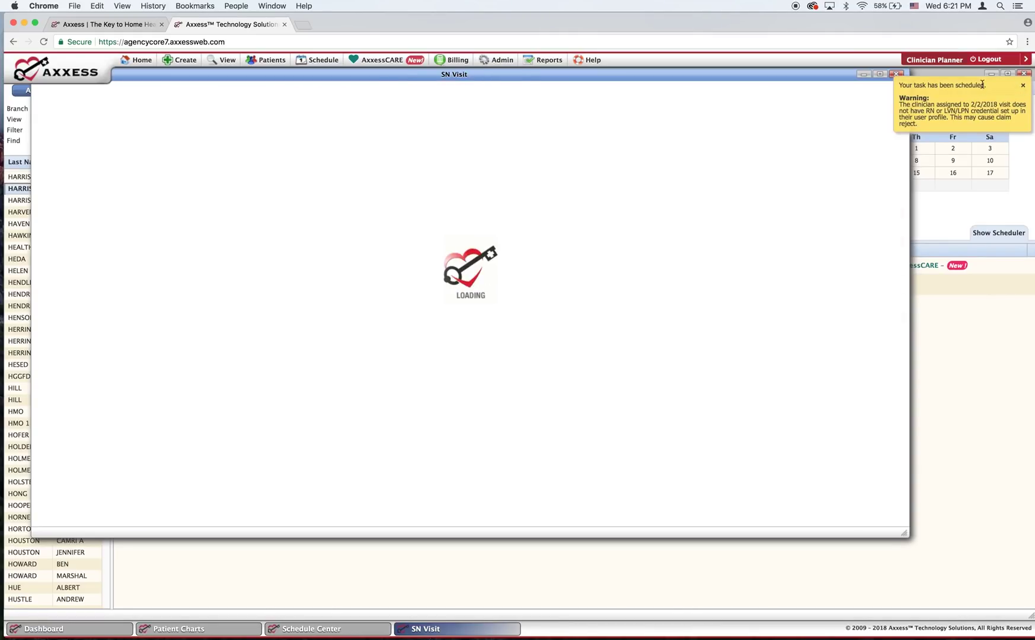
pyautogui.click(1024, 88)
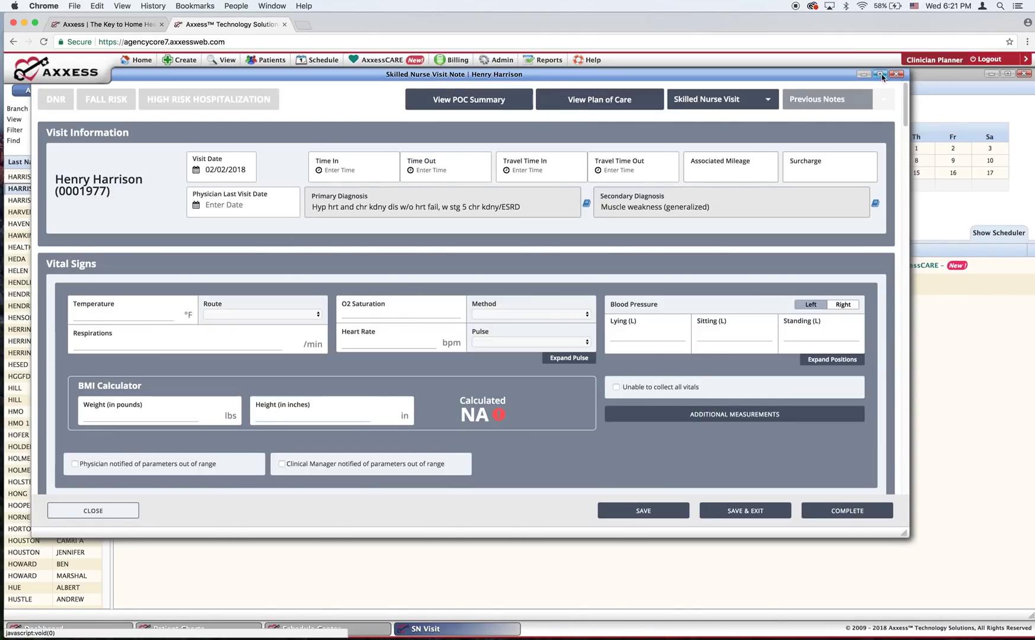
pyautogui.click(880, 75)
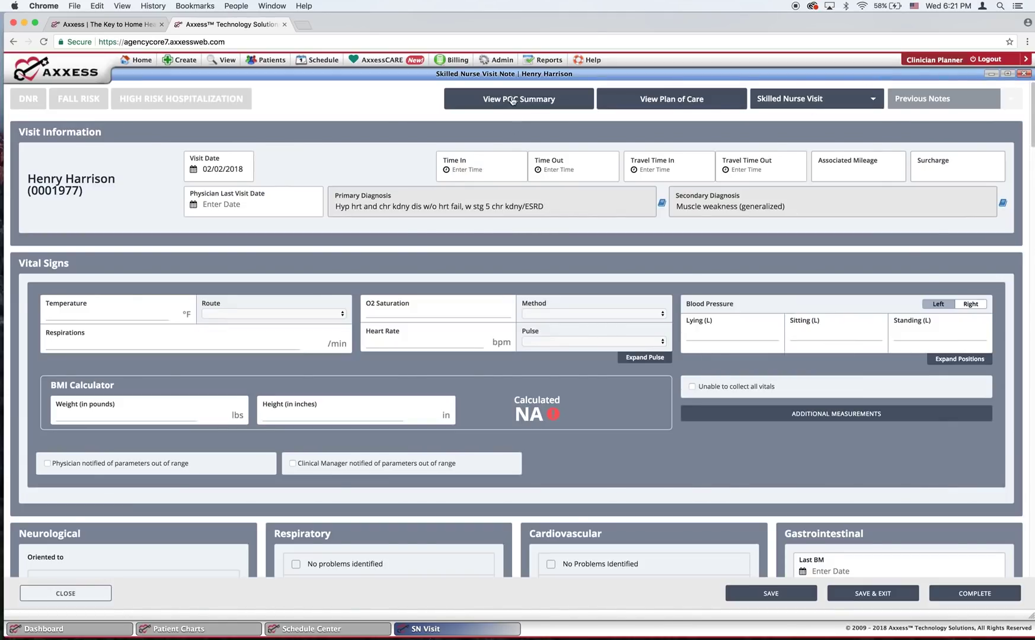
pyautogui.click(512, 99)
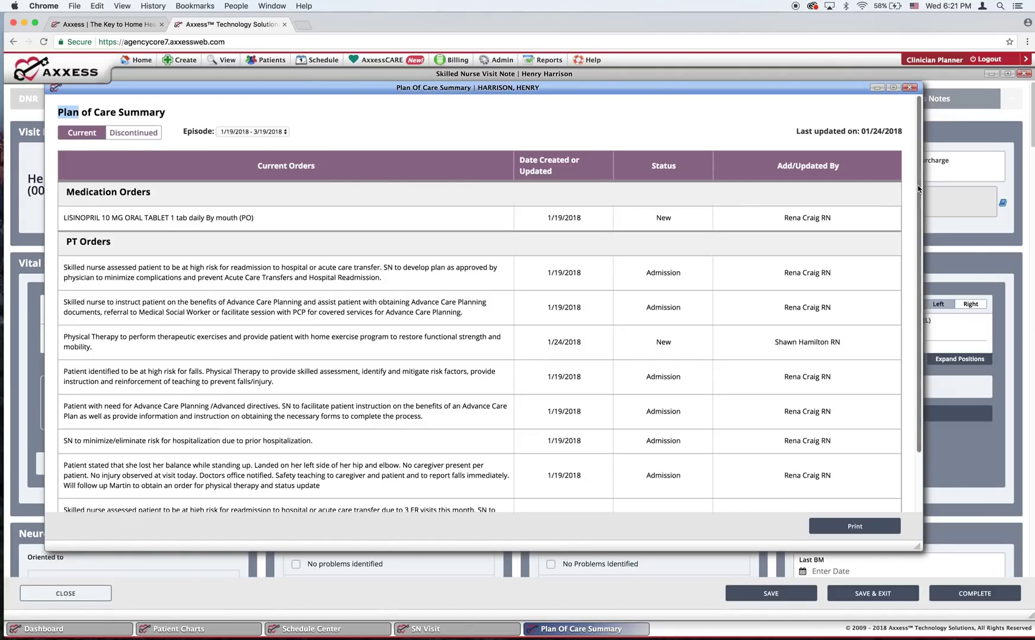
# Examine both pages of the Plan of Care Summary in the print preview, cancel the print, and close the summary.
pyautogui.scroll(-3, 917, 185)
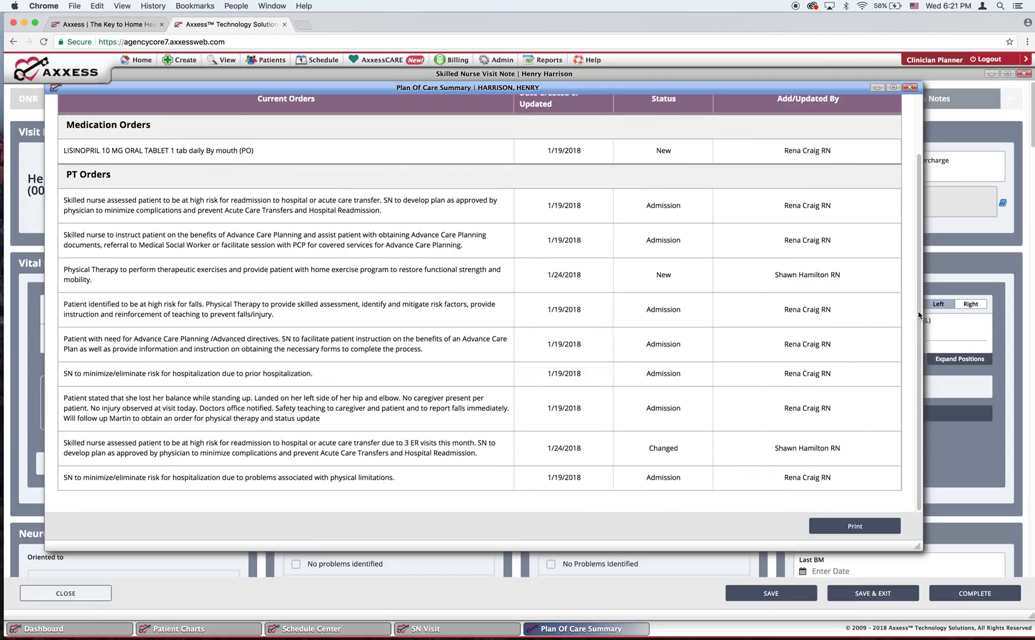
pyautogui.click(854, 527)
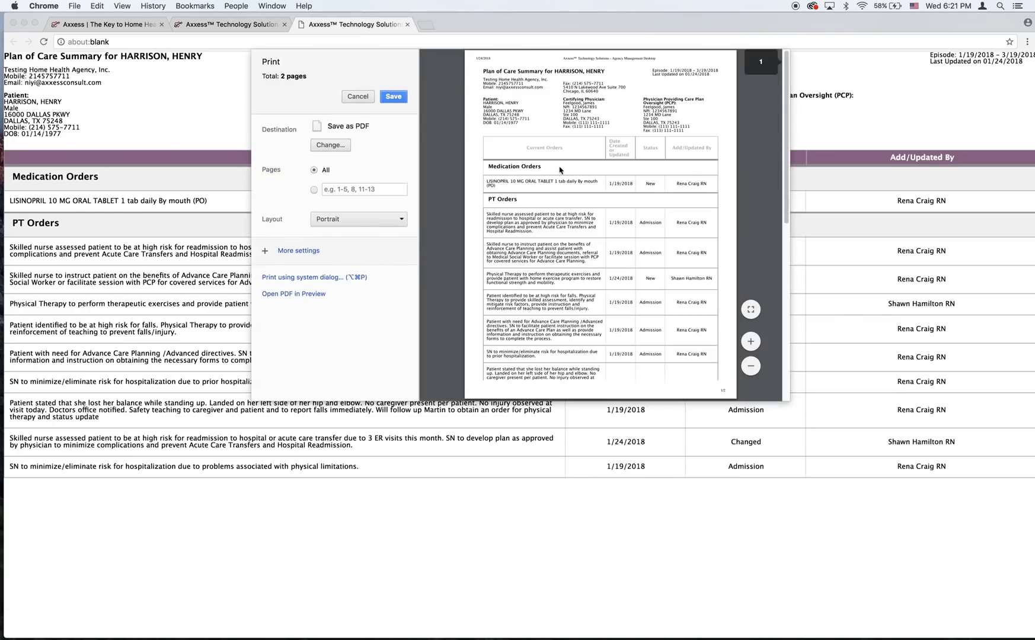
pyautogui.click(750, 309)
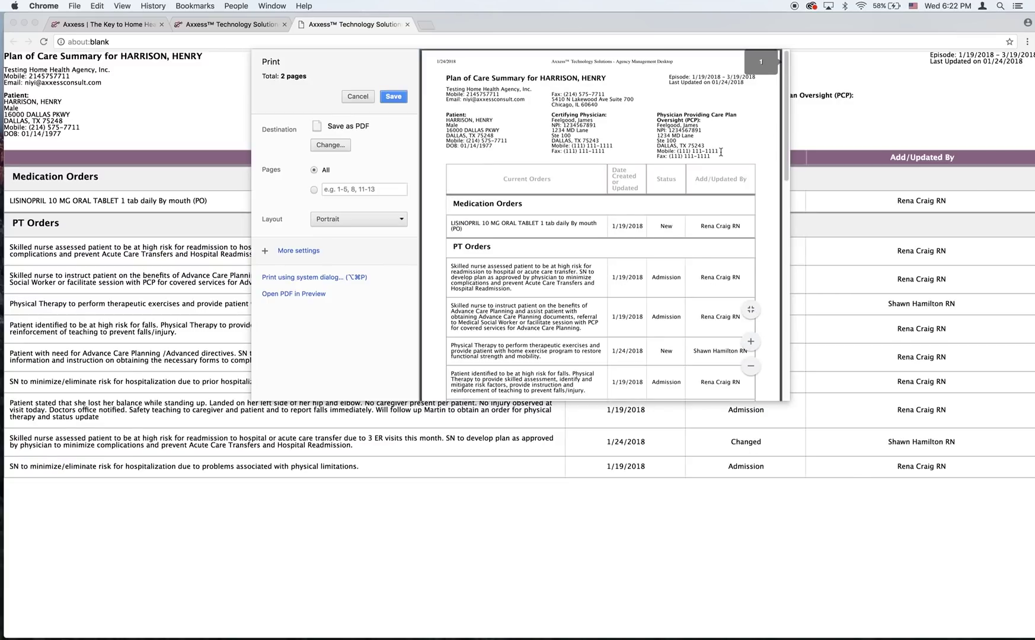
pyautogui.scroll(-5, 782, 172)
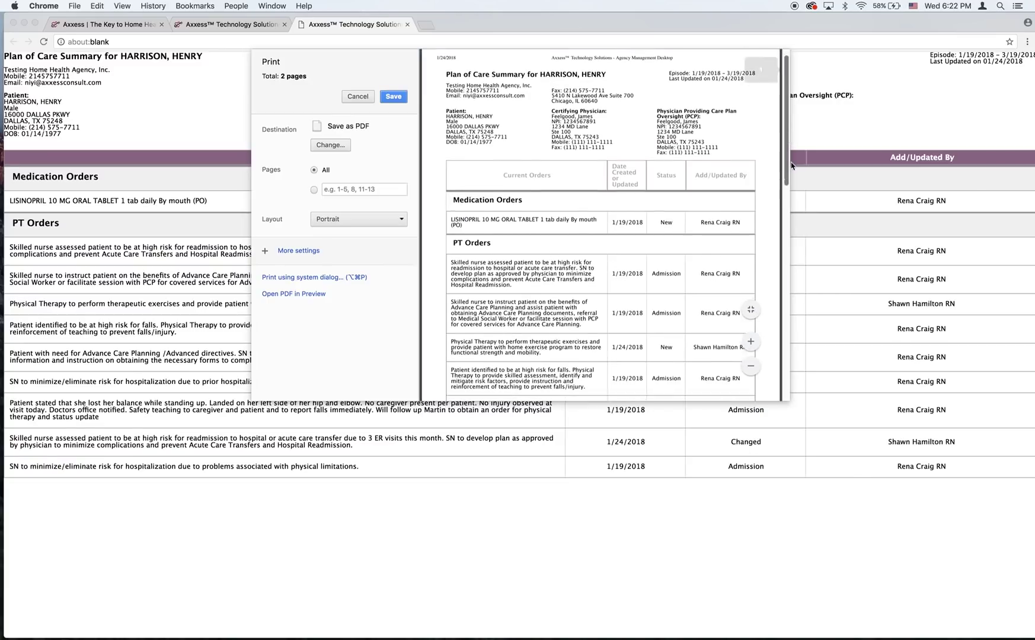
pyautogui.scroll(-10, 799, 195)
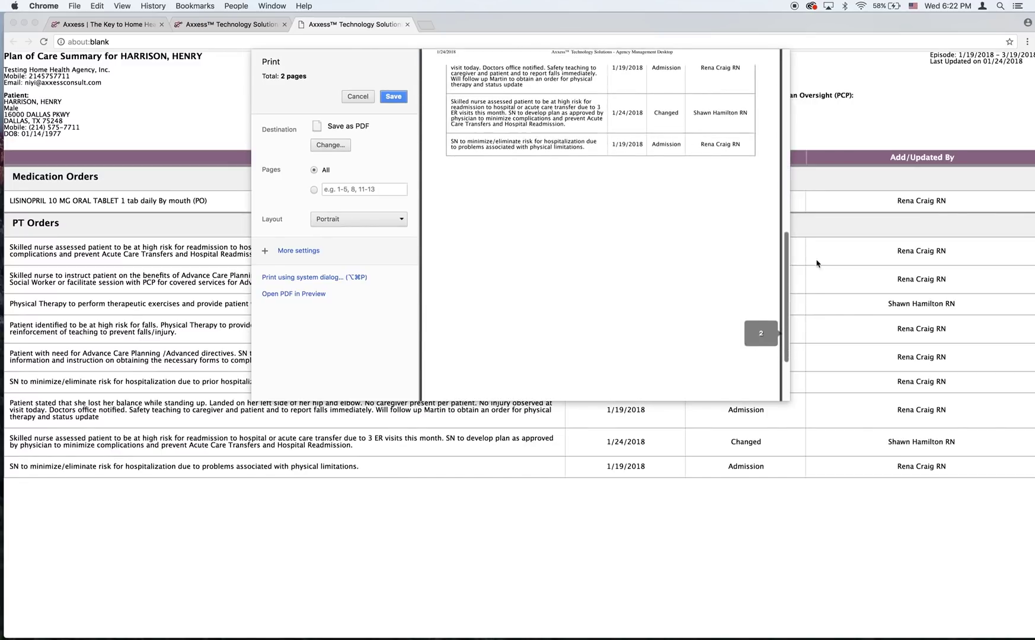
pyautogui.scroll(7, 818, 190)
pyautogui.scroll(10, 822, 177)
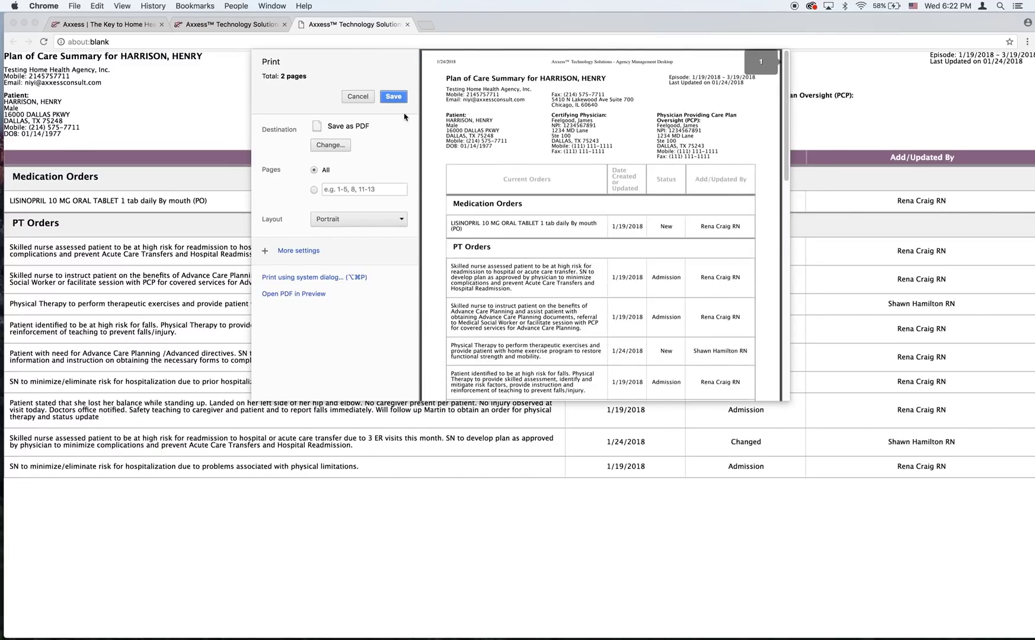
pyautogui.click(357, 97)
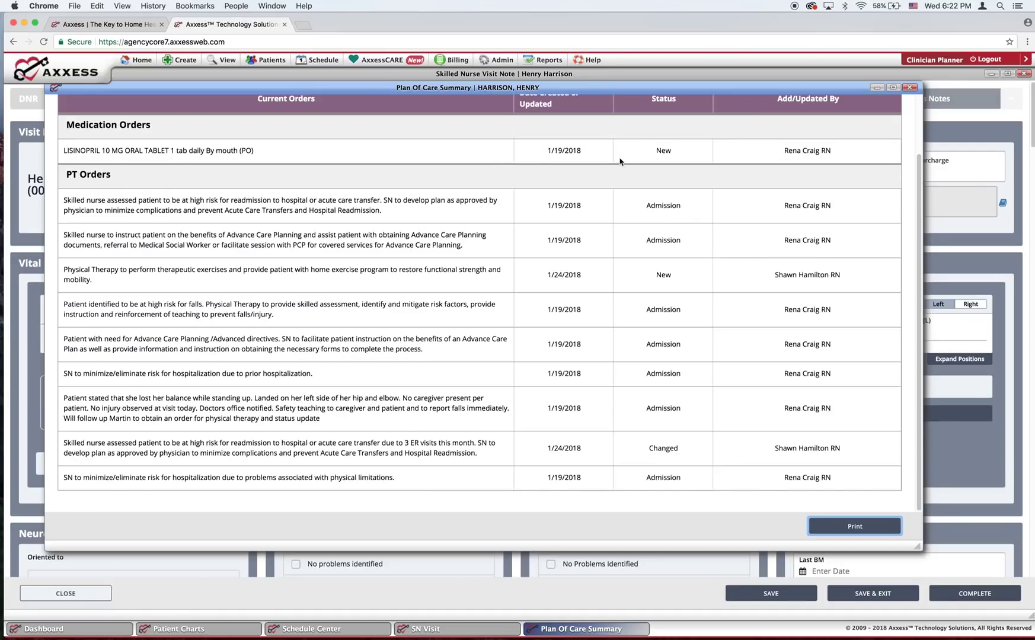
pyautogui.click(910, 87)
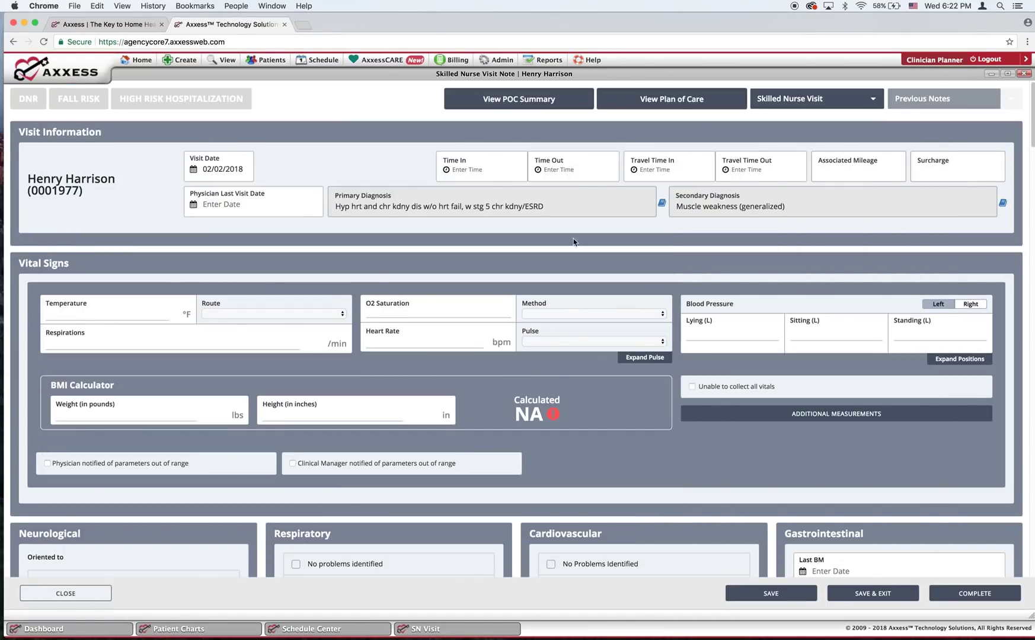